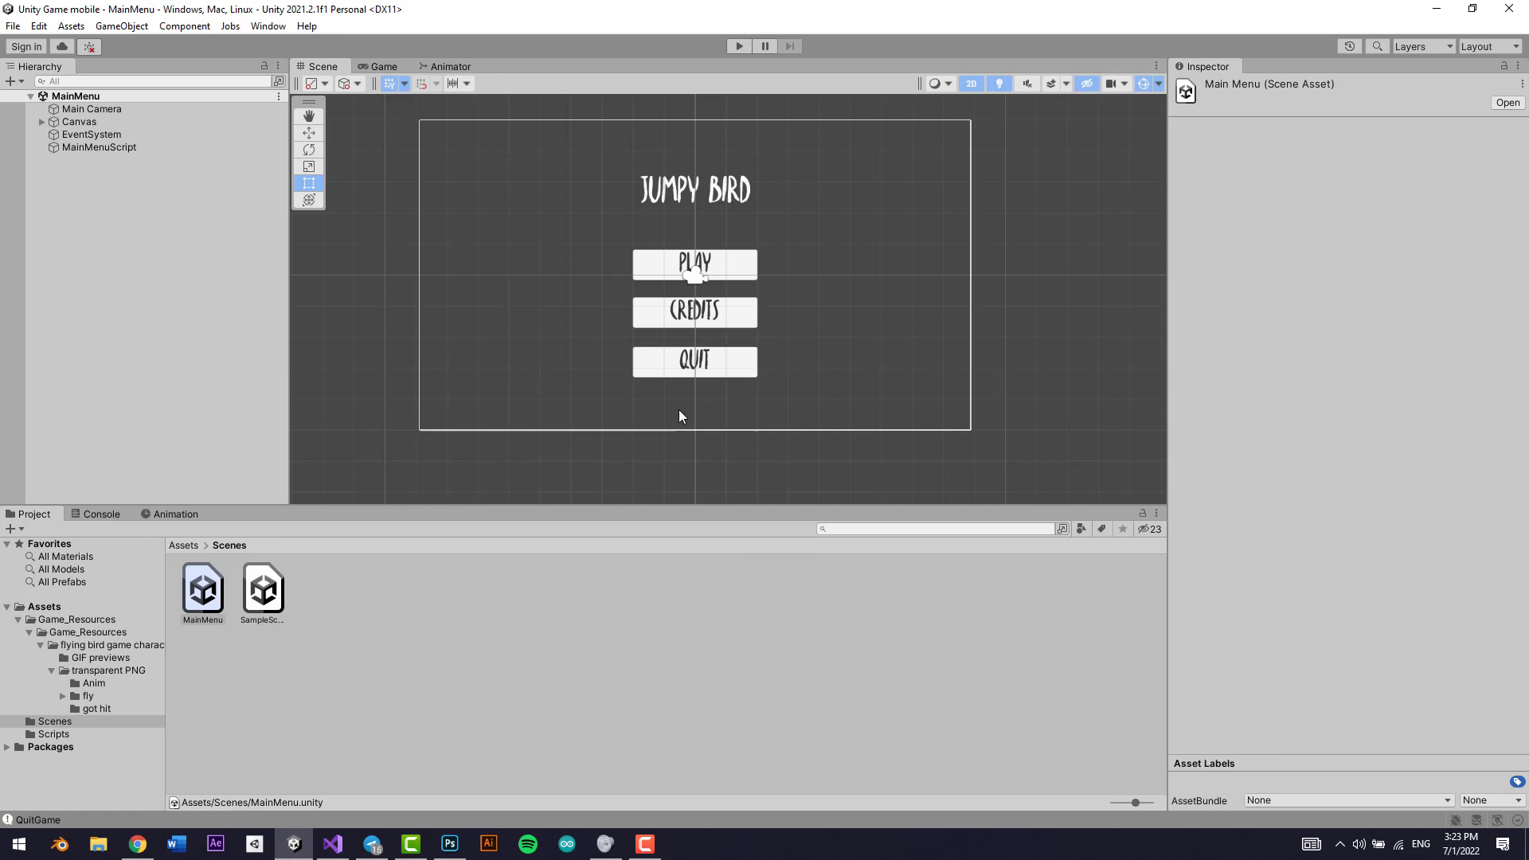
Open the build settings and bring up the project's Player settings from there
left_click(13, 26)
left_click(74, 217)
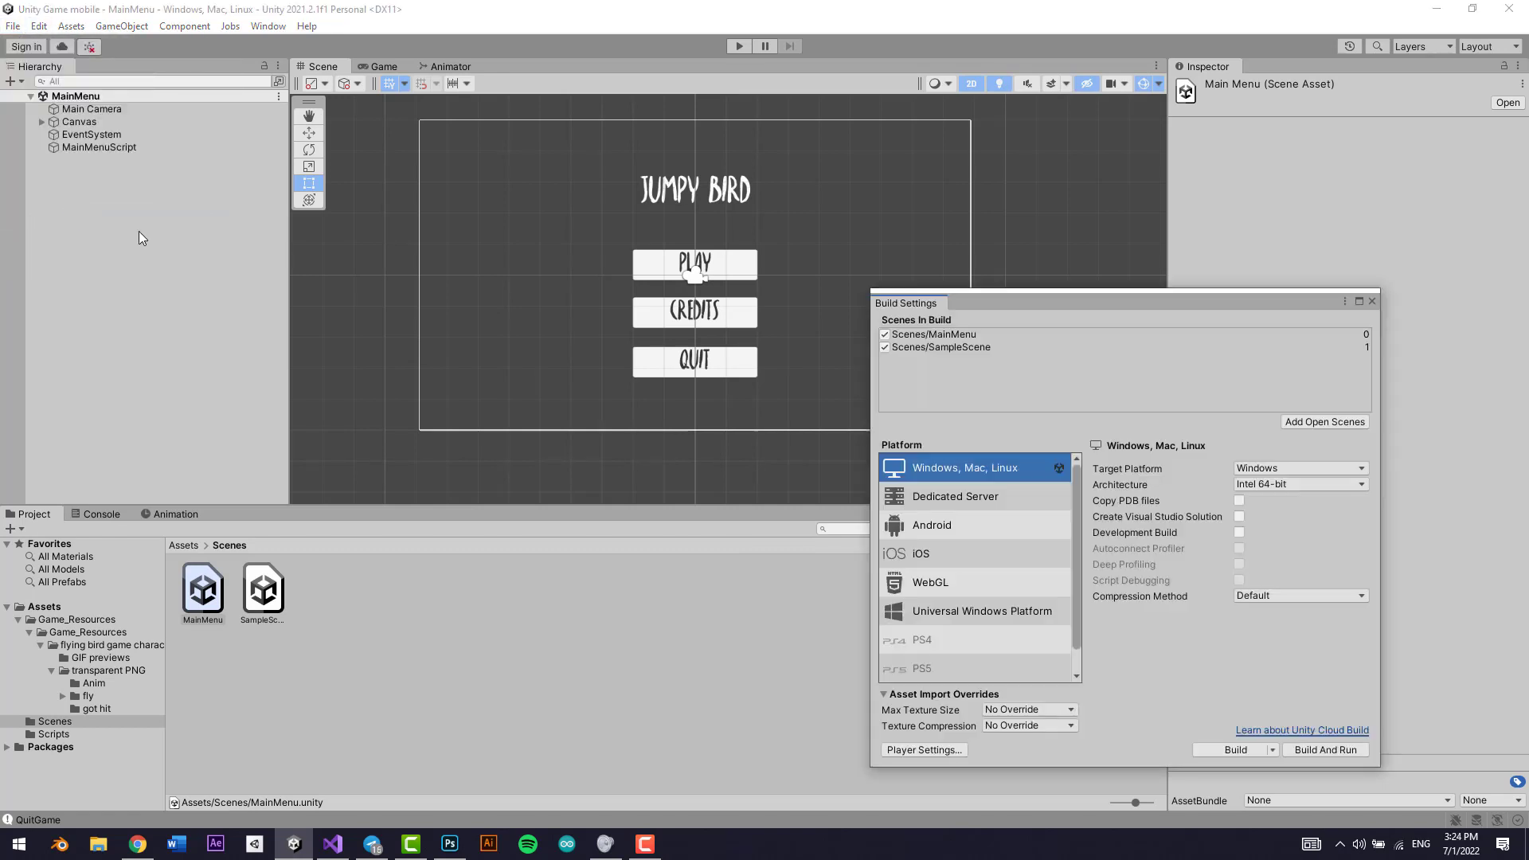
left_click(939, 747)
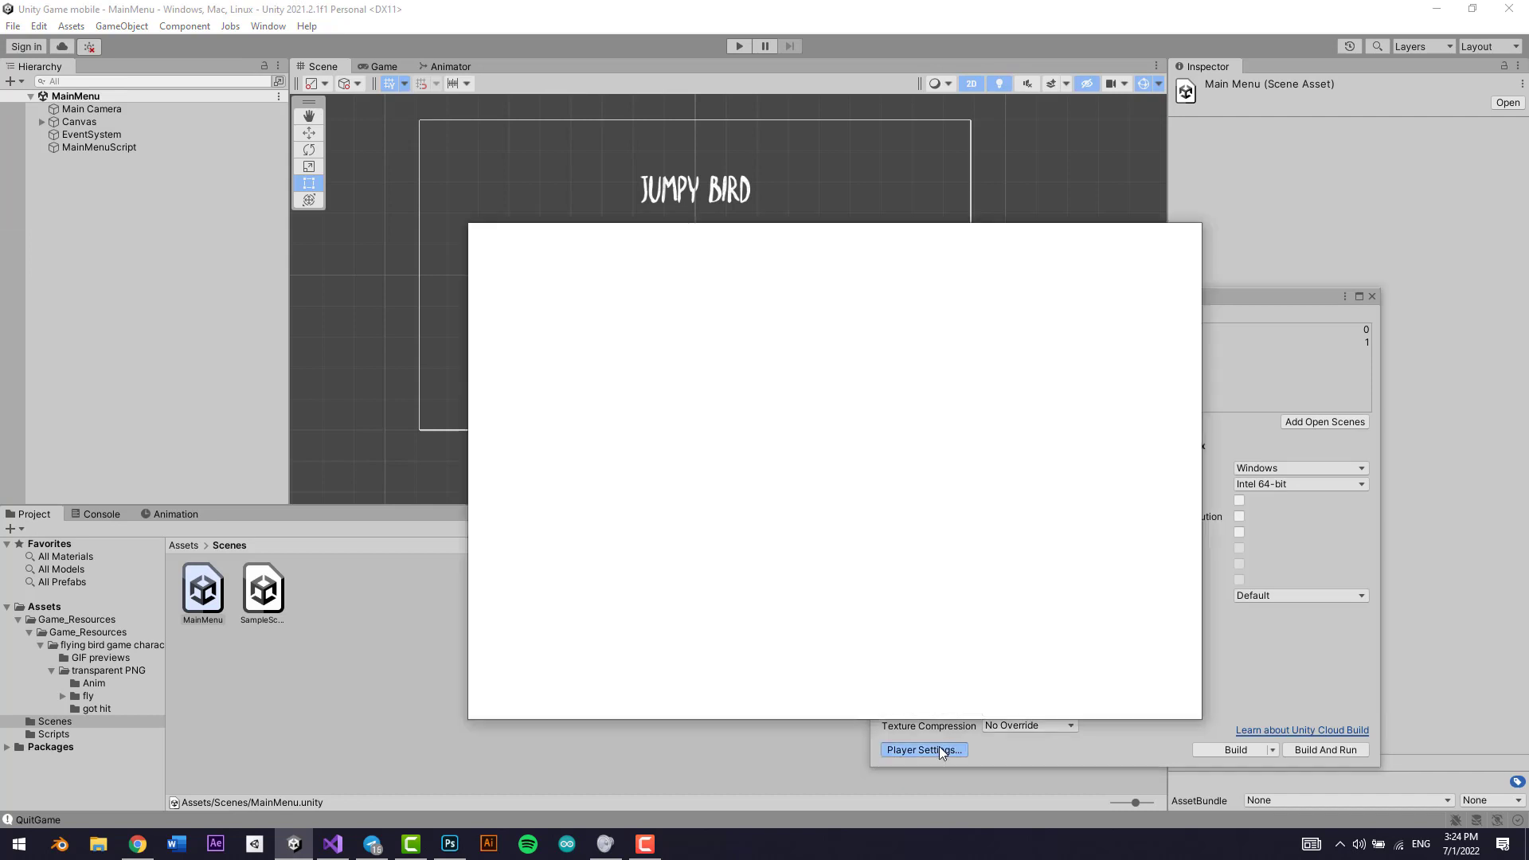
left_click_drag(725, 236, 678, 228)
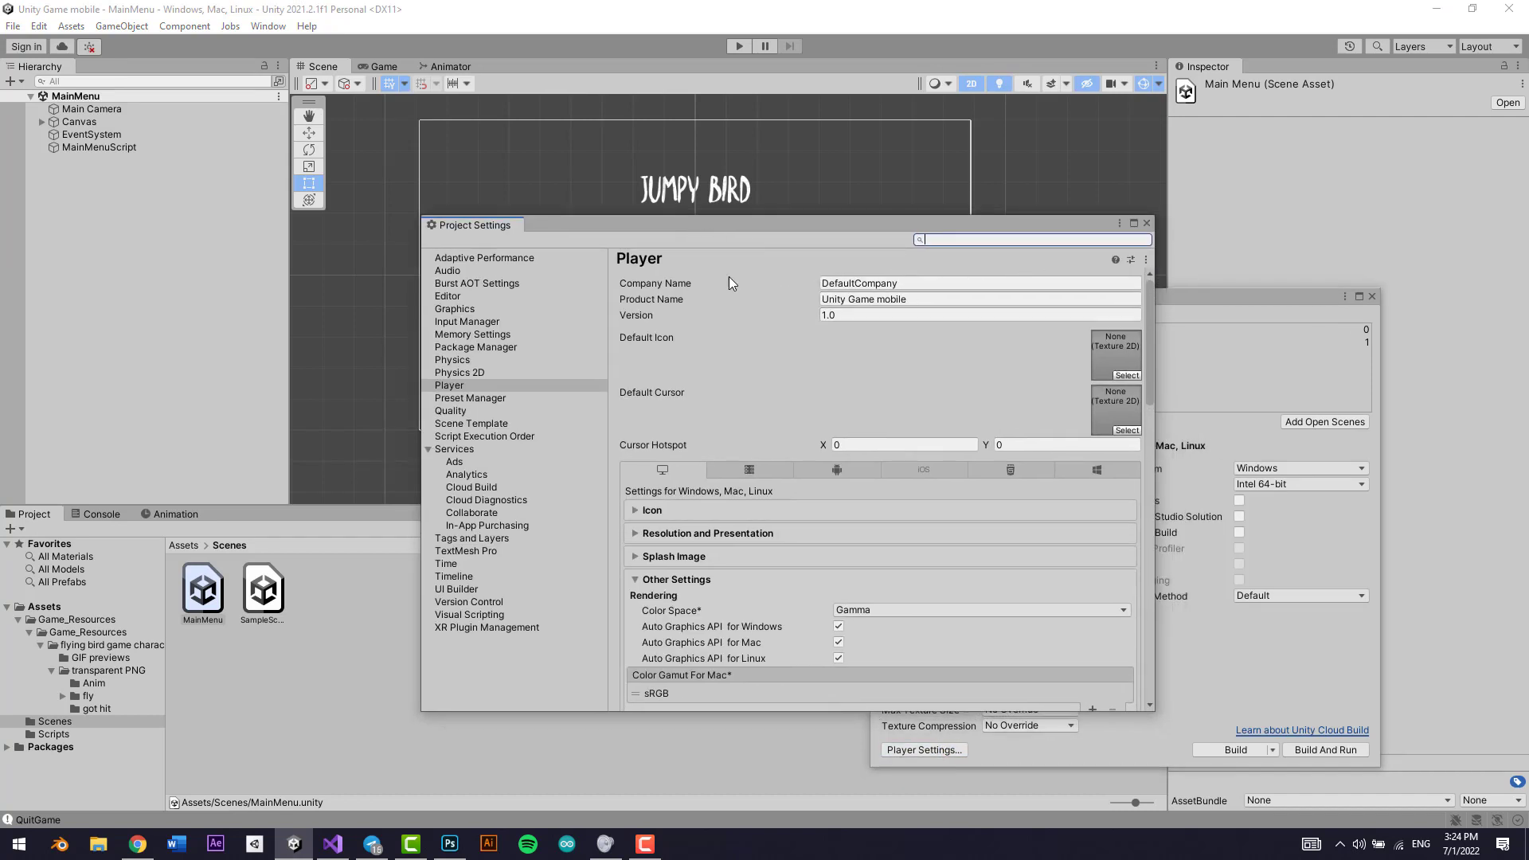
scroll(725, 284, "down", 3)
scroll(727, 288, "up", 3)
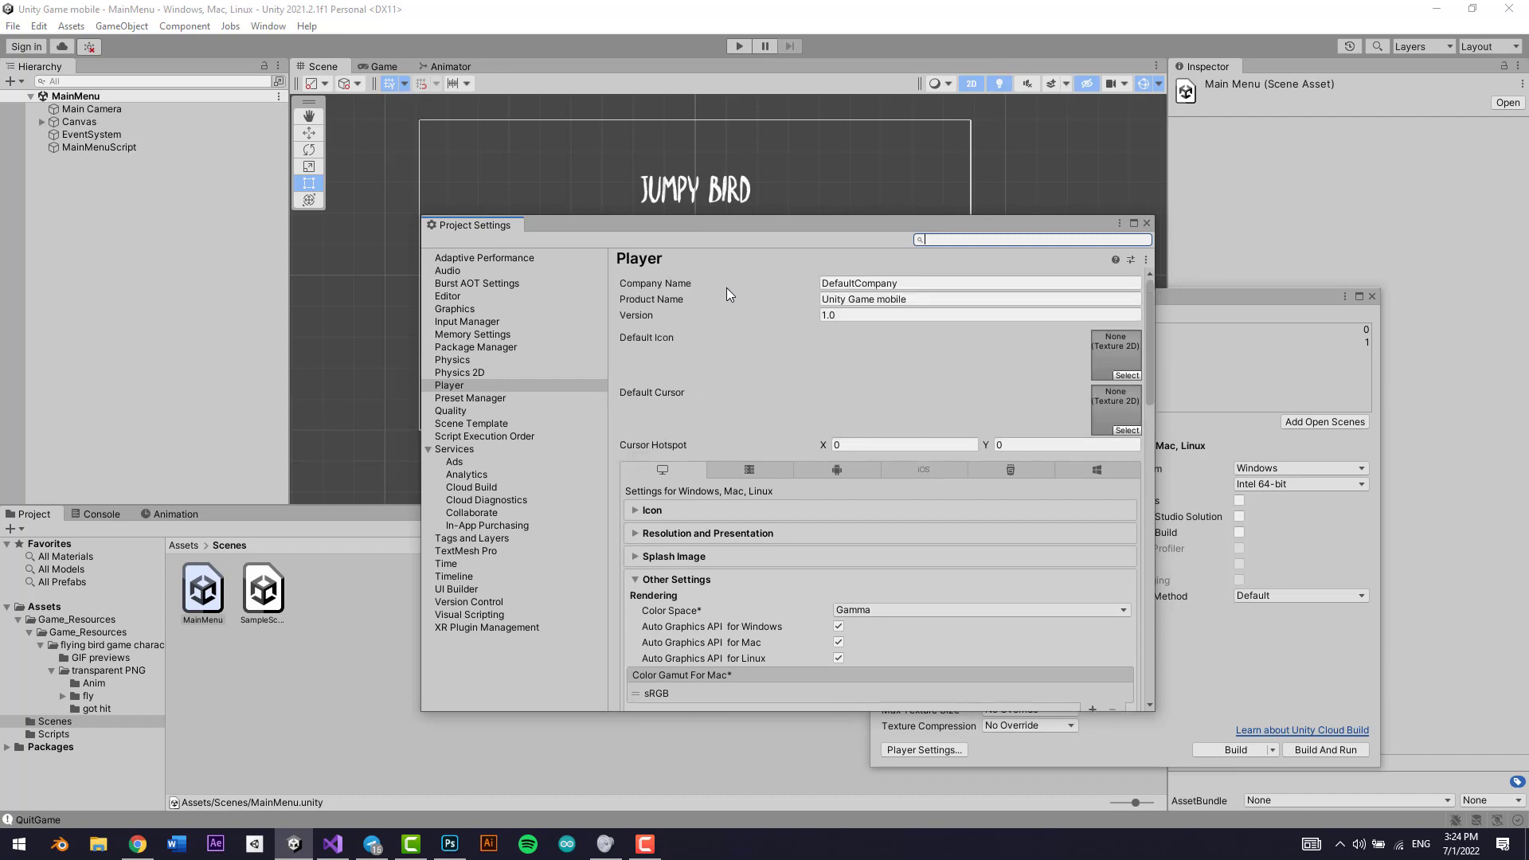
Set the company name to TheGameDevShow in the Player settings
left_click(929, 283)
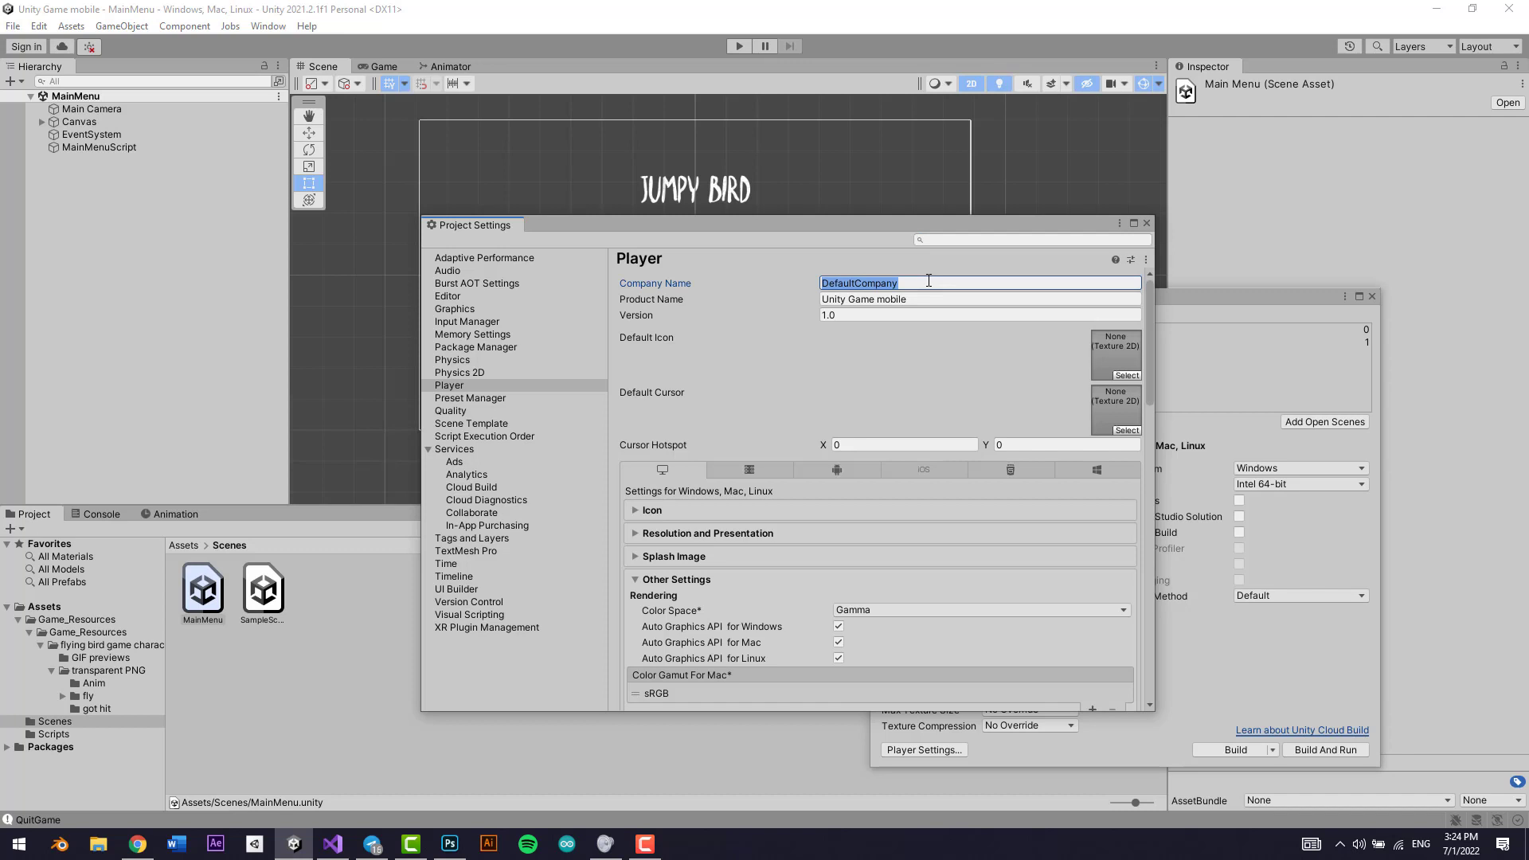
type("Y")
type("heGame")
type("DevSHow")
left_click(900, 283)
key("BackSpace")
type("h")
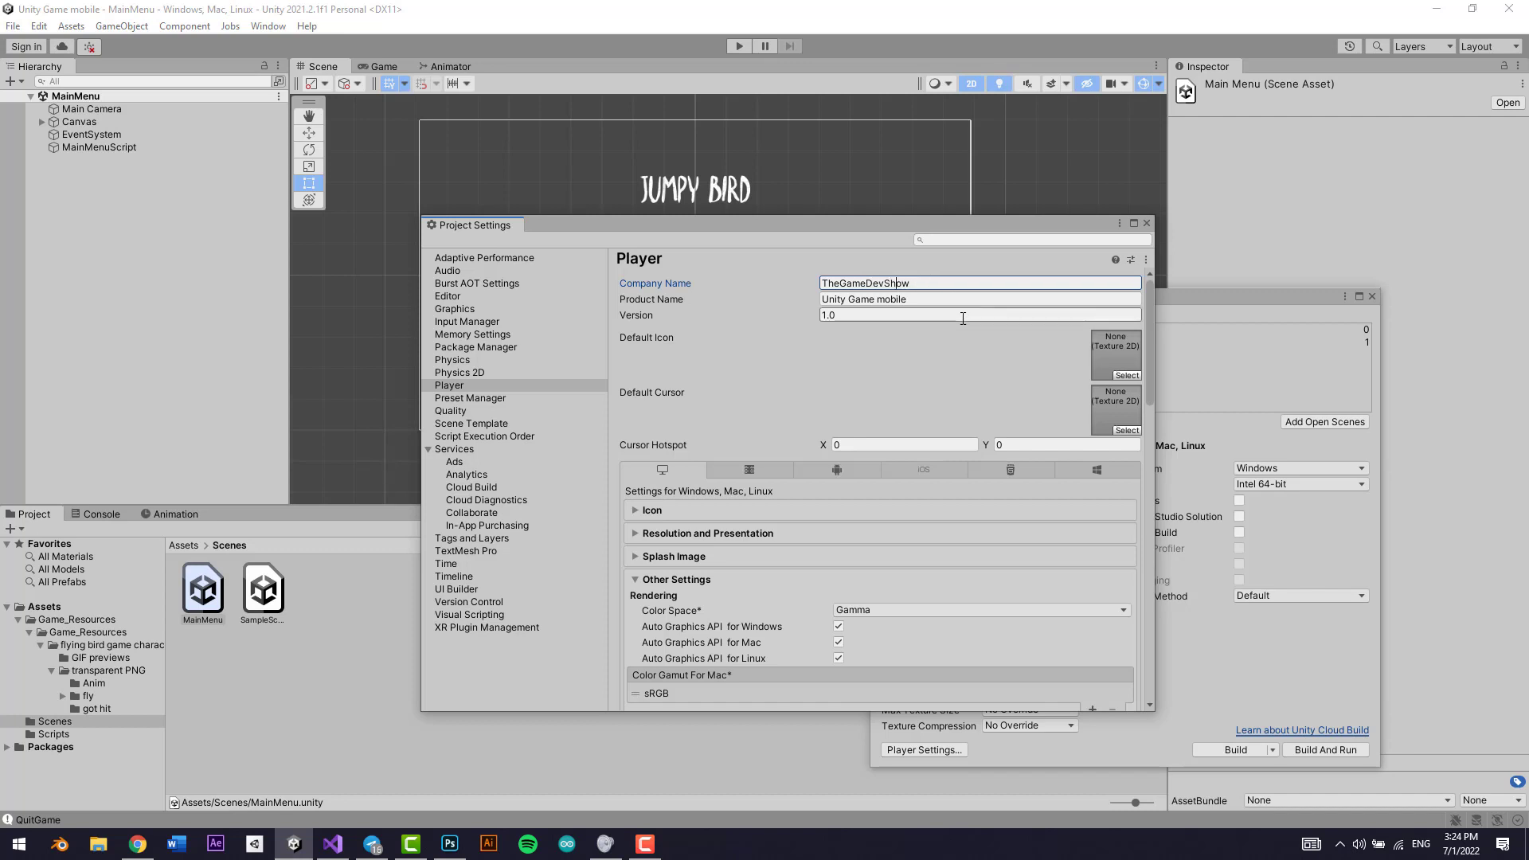
Set the product name to Jumpy Bird and the version to 0.1
double_click(939, 300)
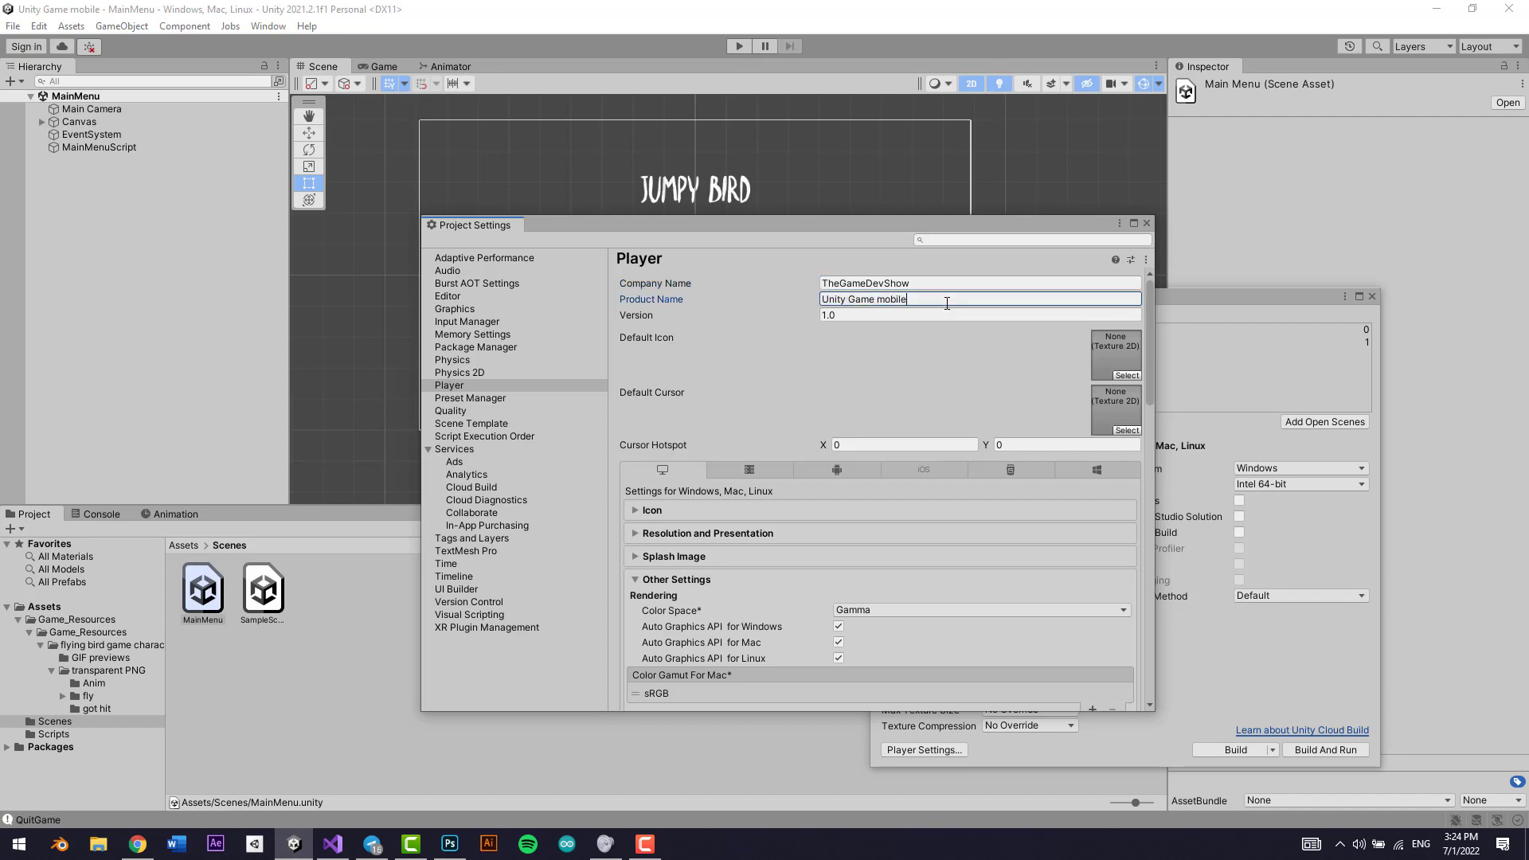
key("ctrl+a")
key("BackSpace")
type("Jumpy Bird")
left_click(860, 316)
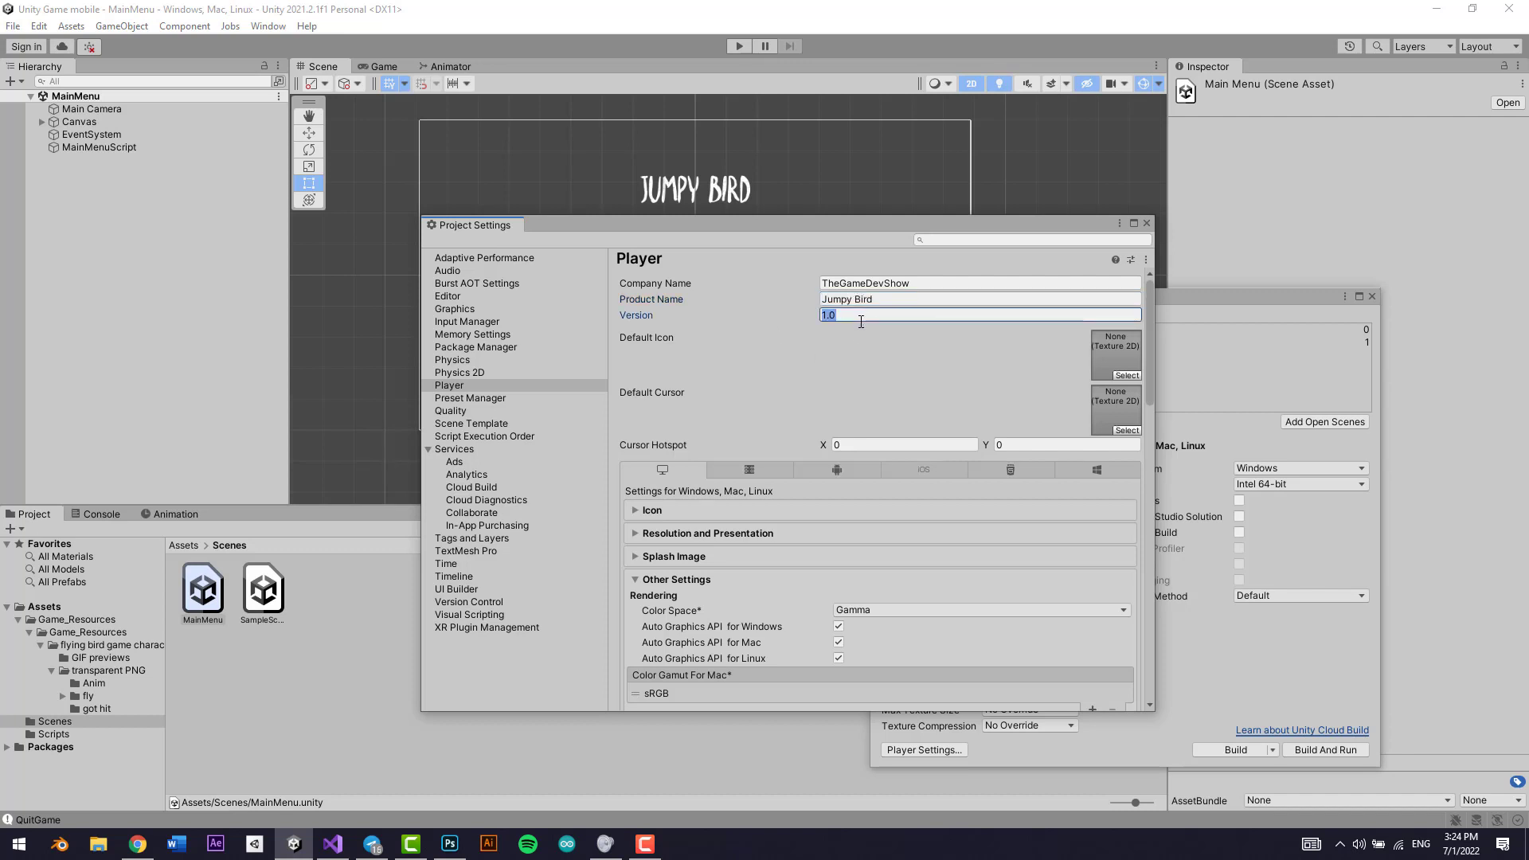
type("0.1")
Assign the Unity Icon texture as the game's default icon
left_click(1125, 376)
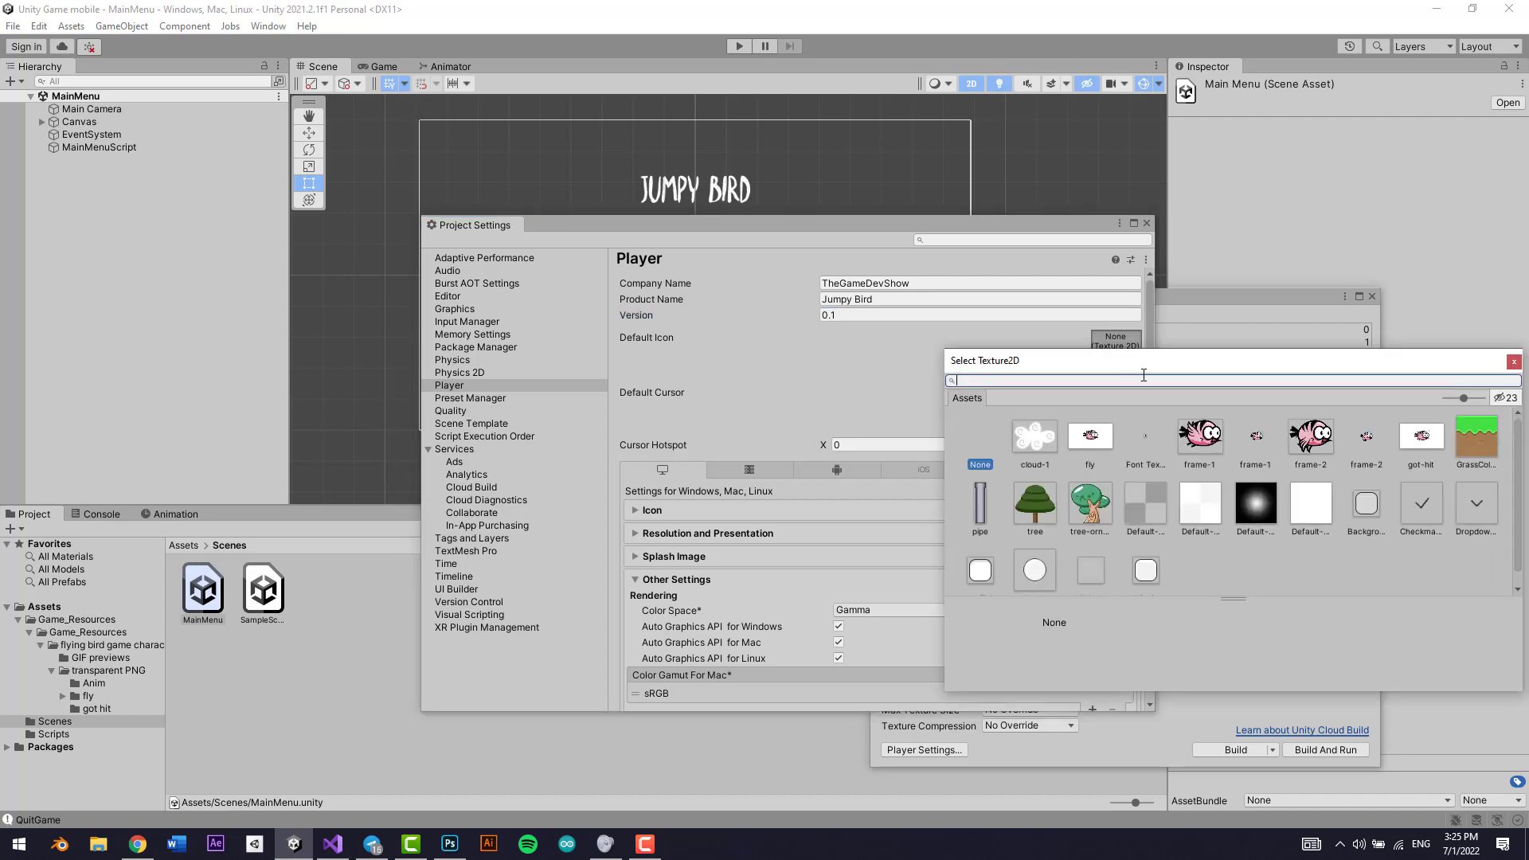
left_click(1513, 362)
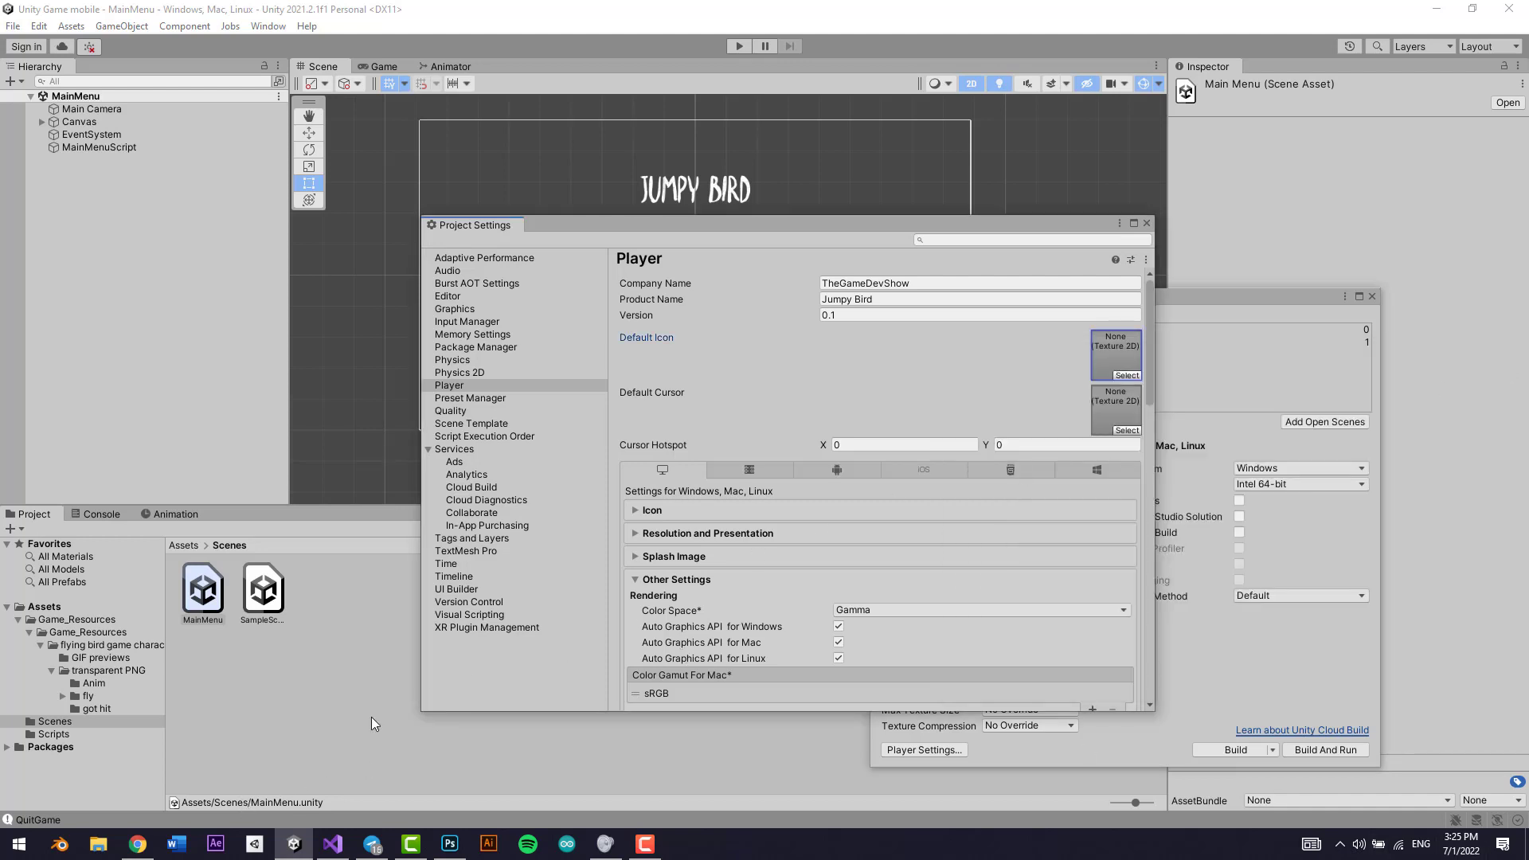
left_click(1146, 506)
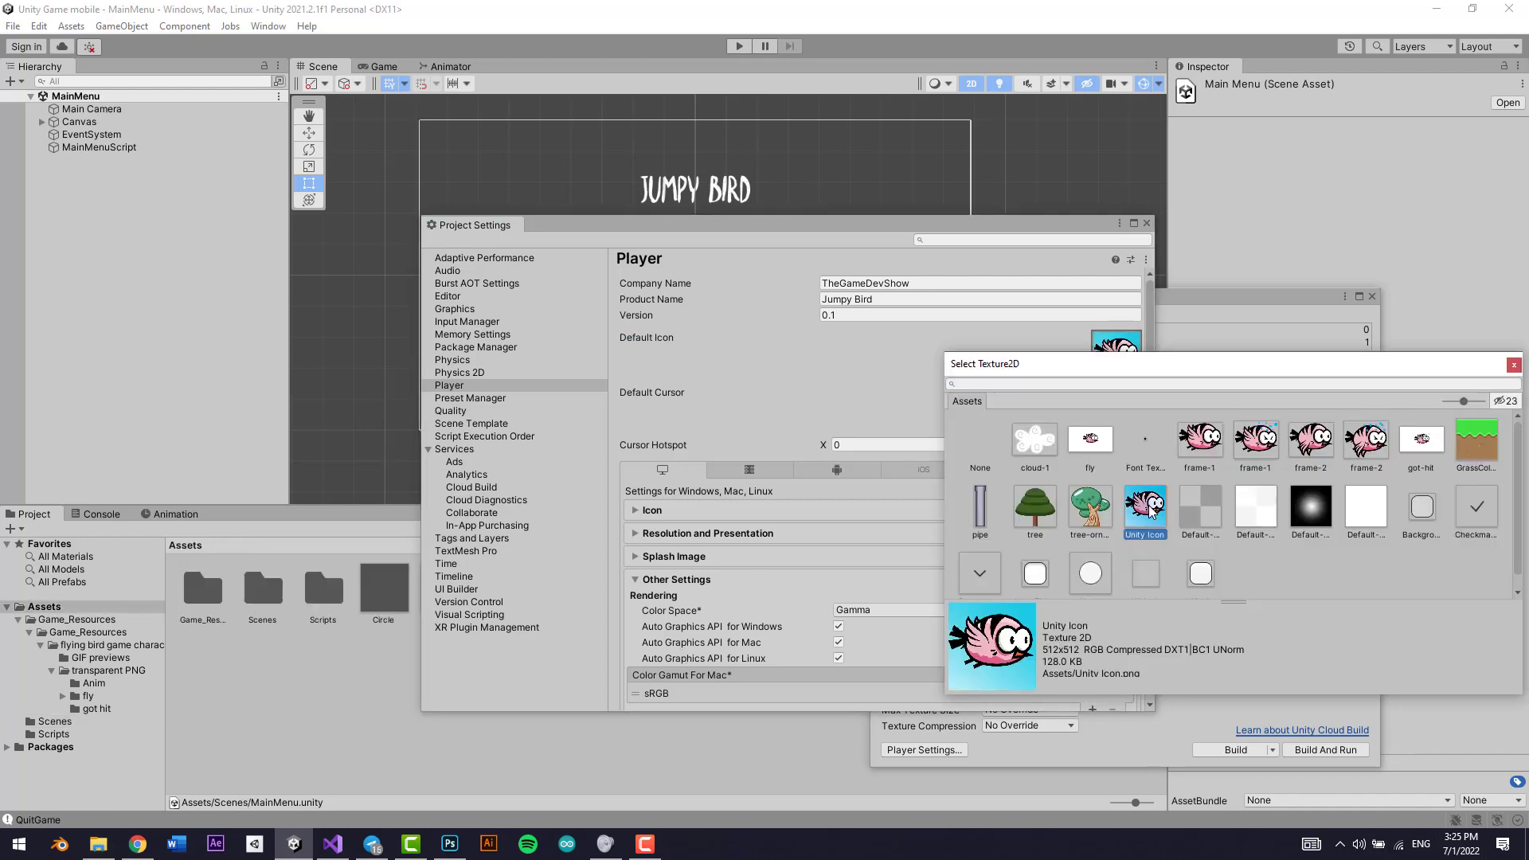
double_click(1152, 511)
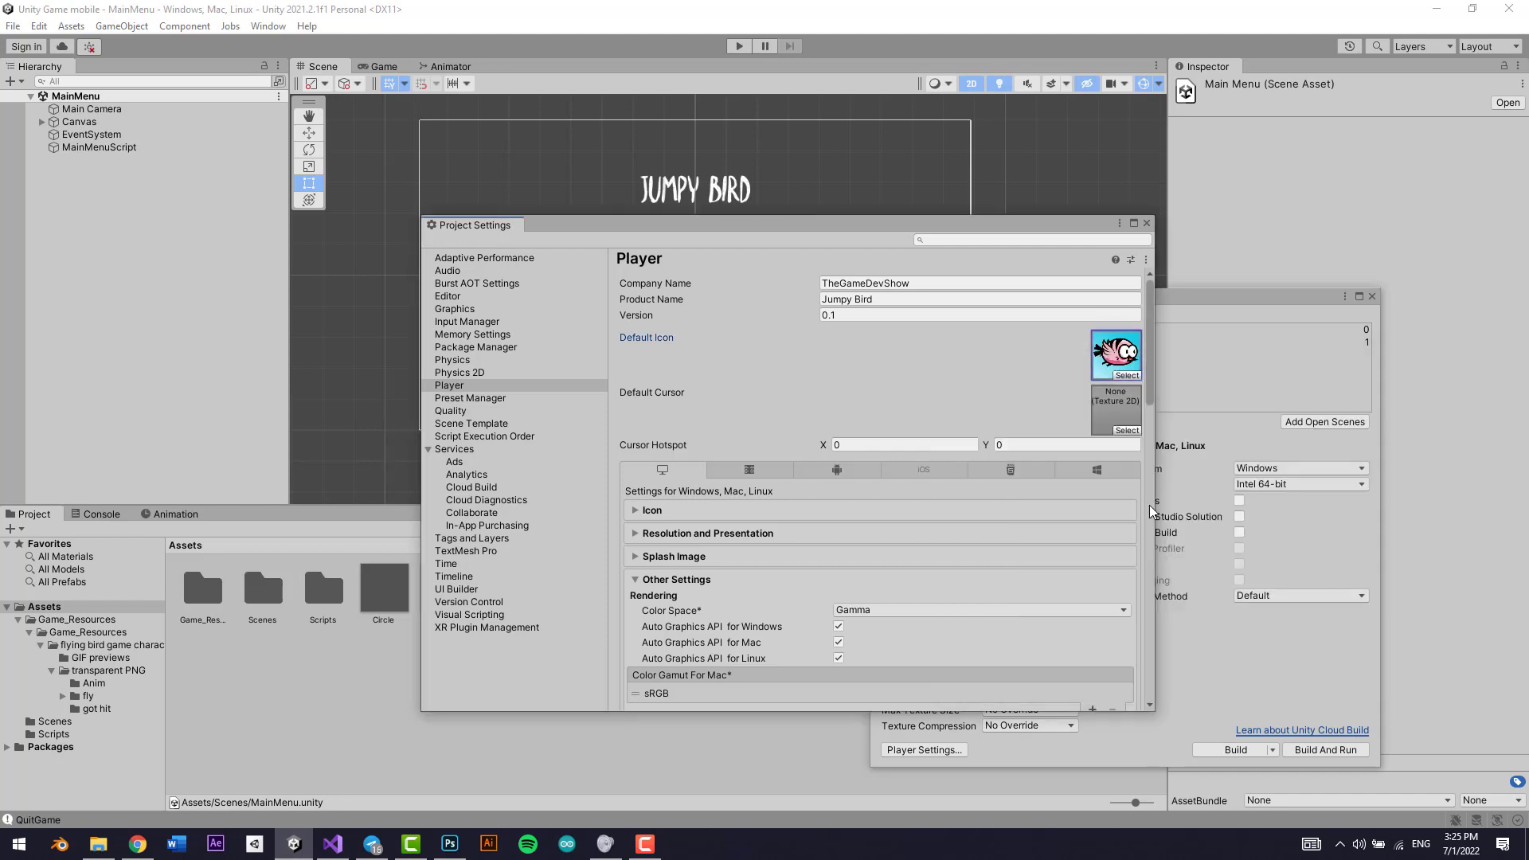
Close the project settings and switch the build platform to Android
left_click(916, 533)
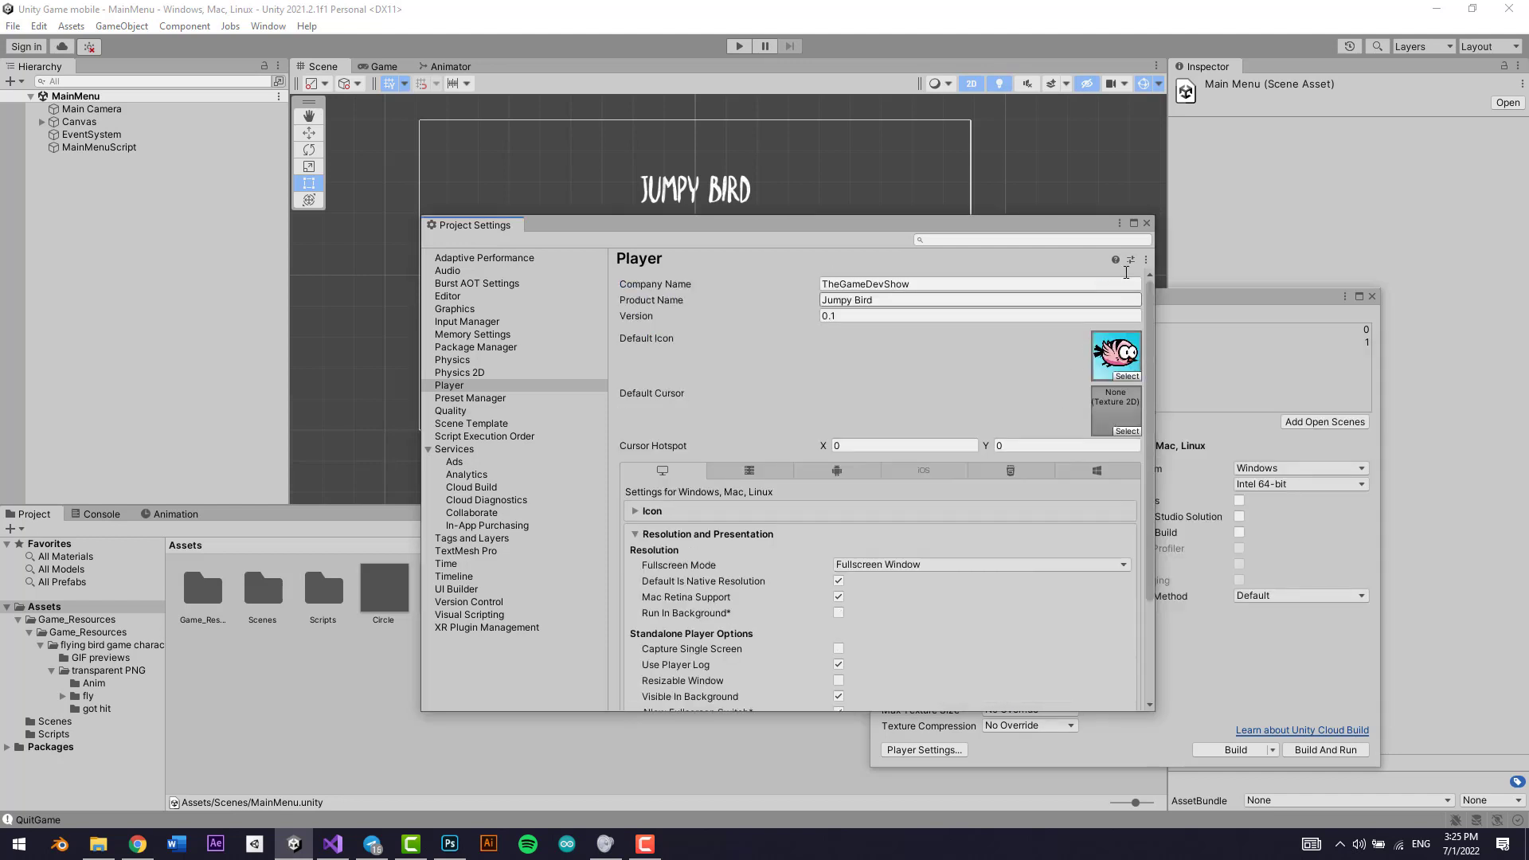
left_click(1147, 223)
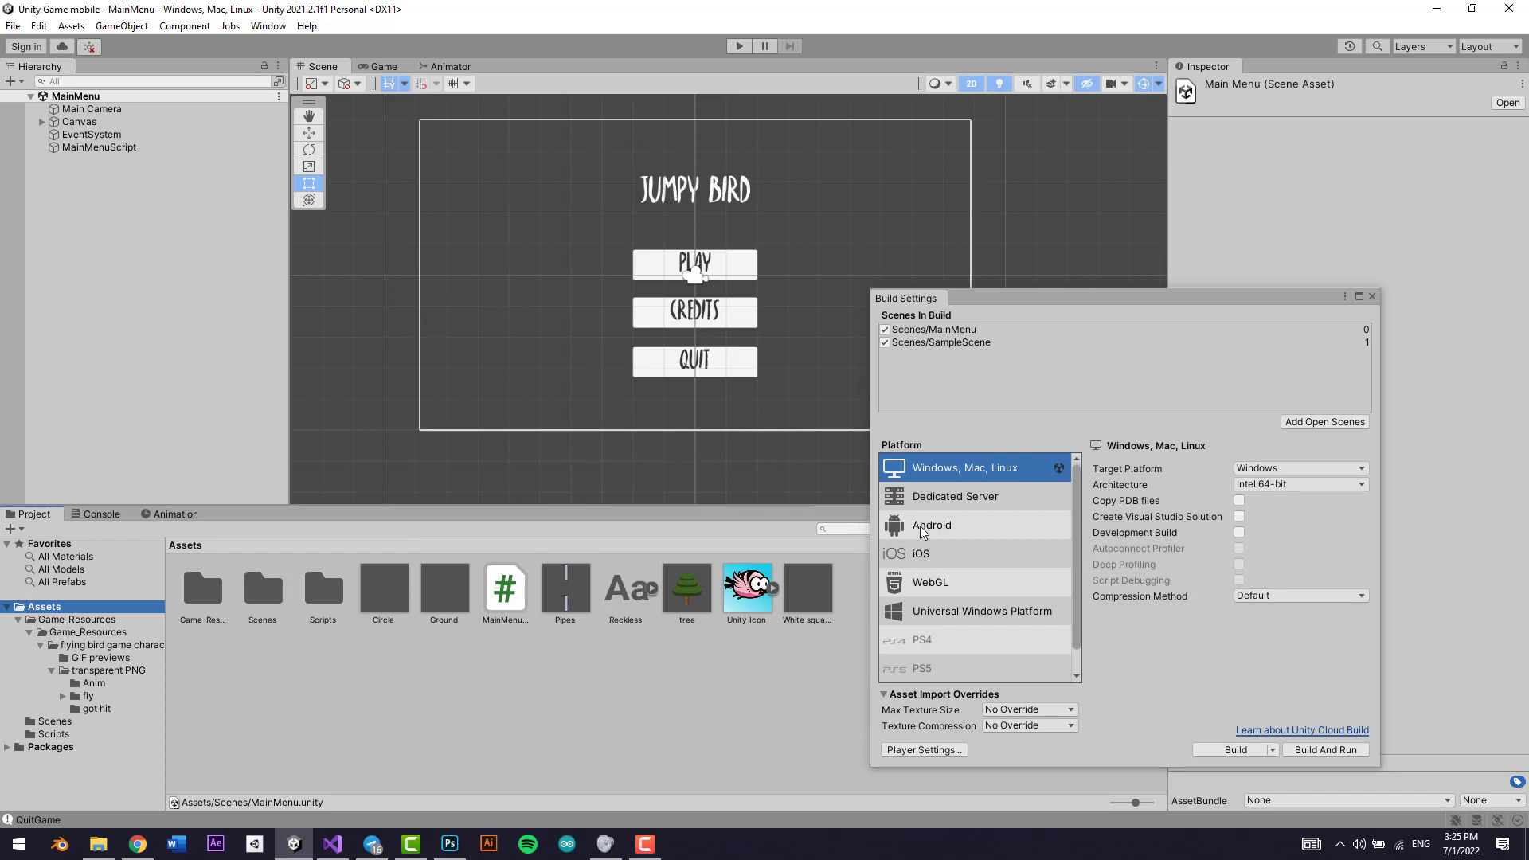
left_click(943, 532)
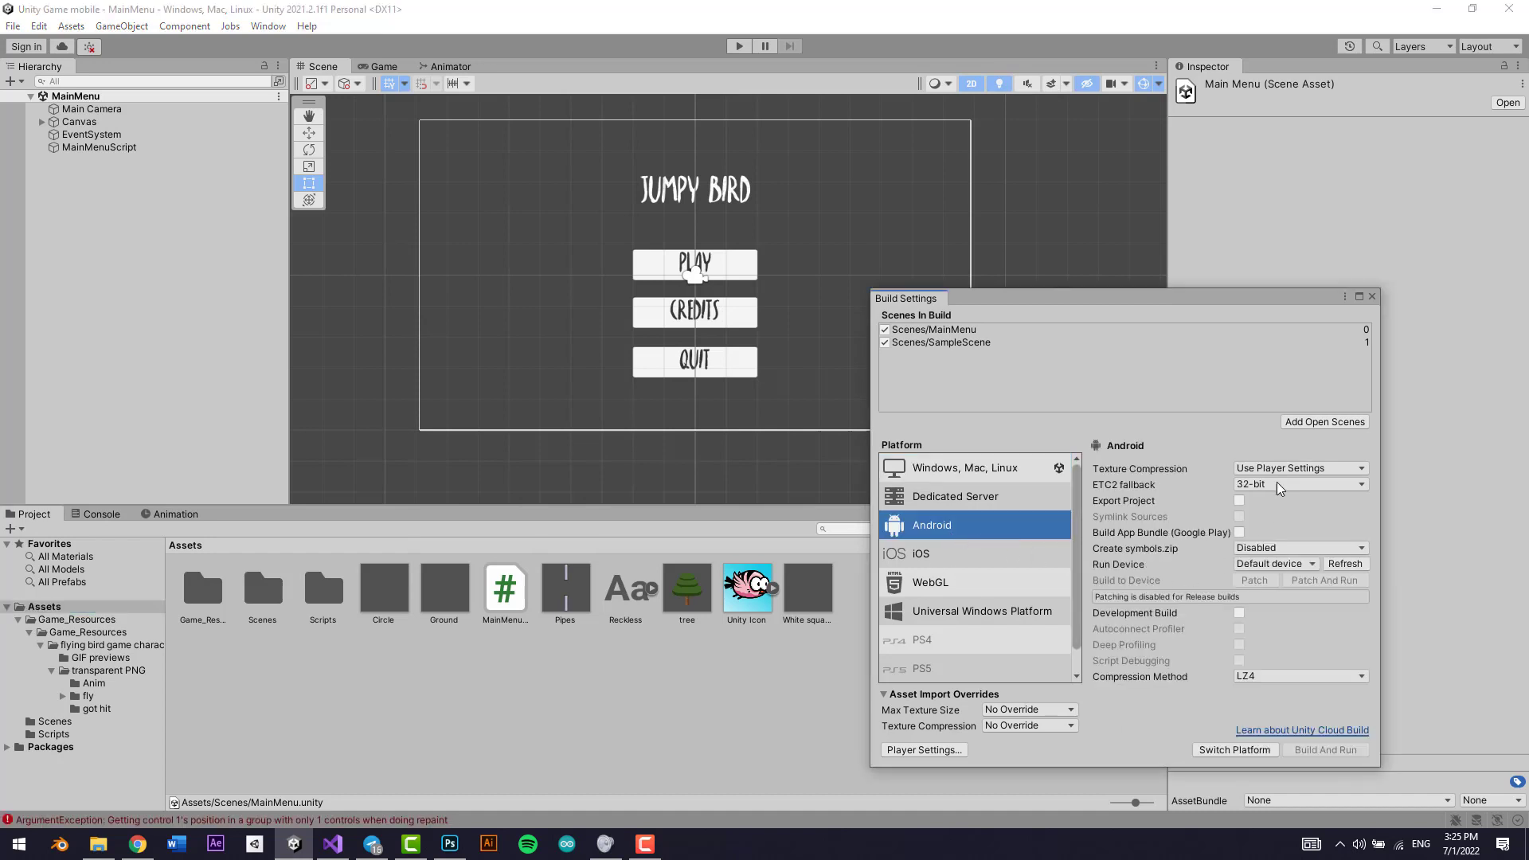
left_click(1236, 750)
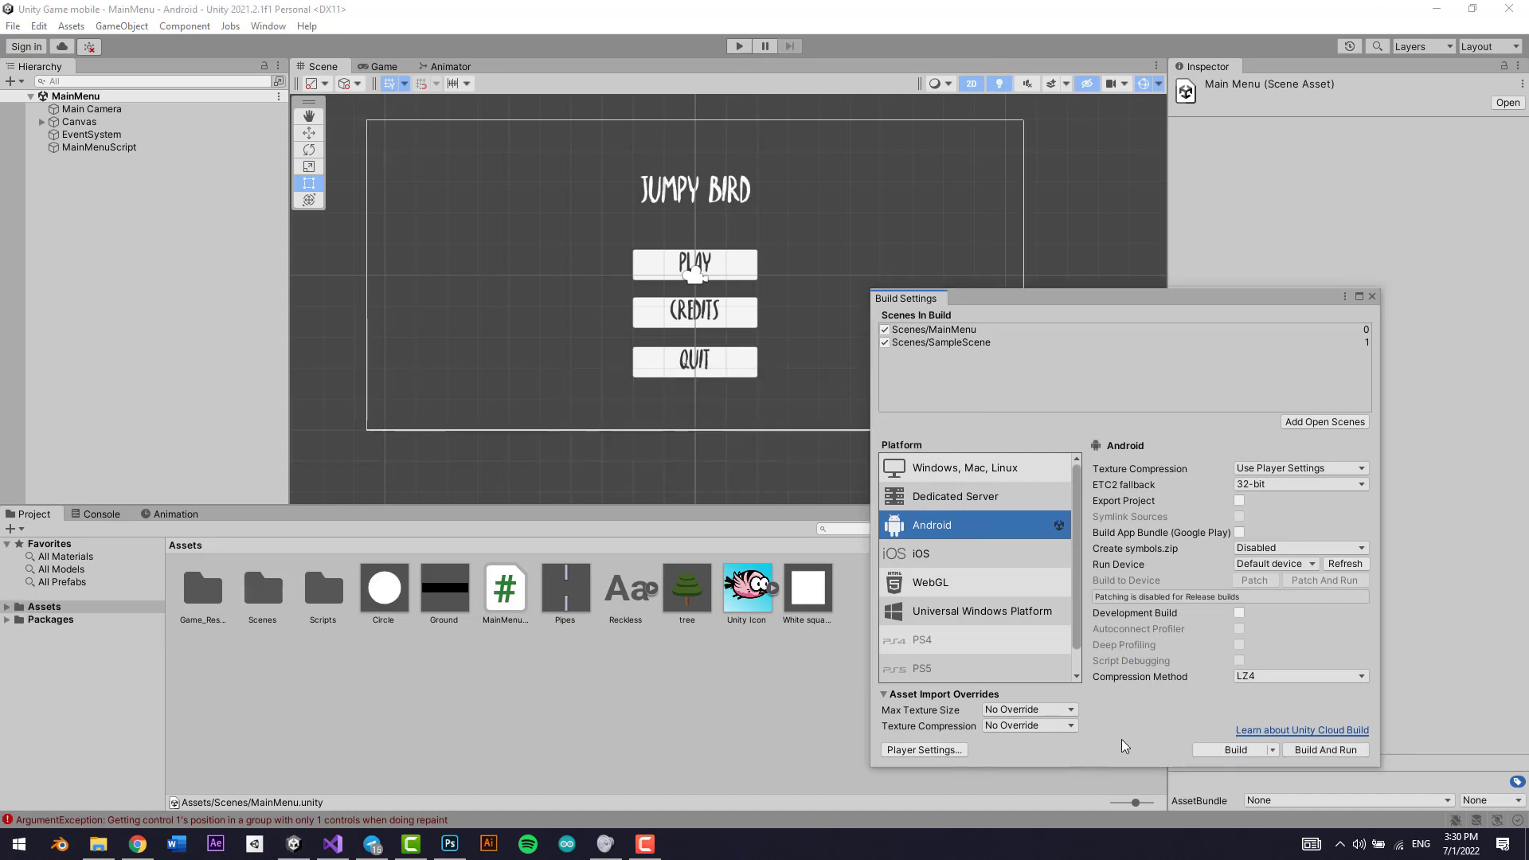
Reopen the Player settings at the Resolution and Presentation options for Android
left_click(922, 750)
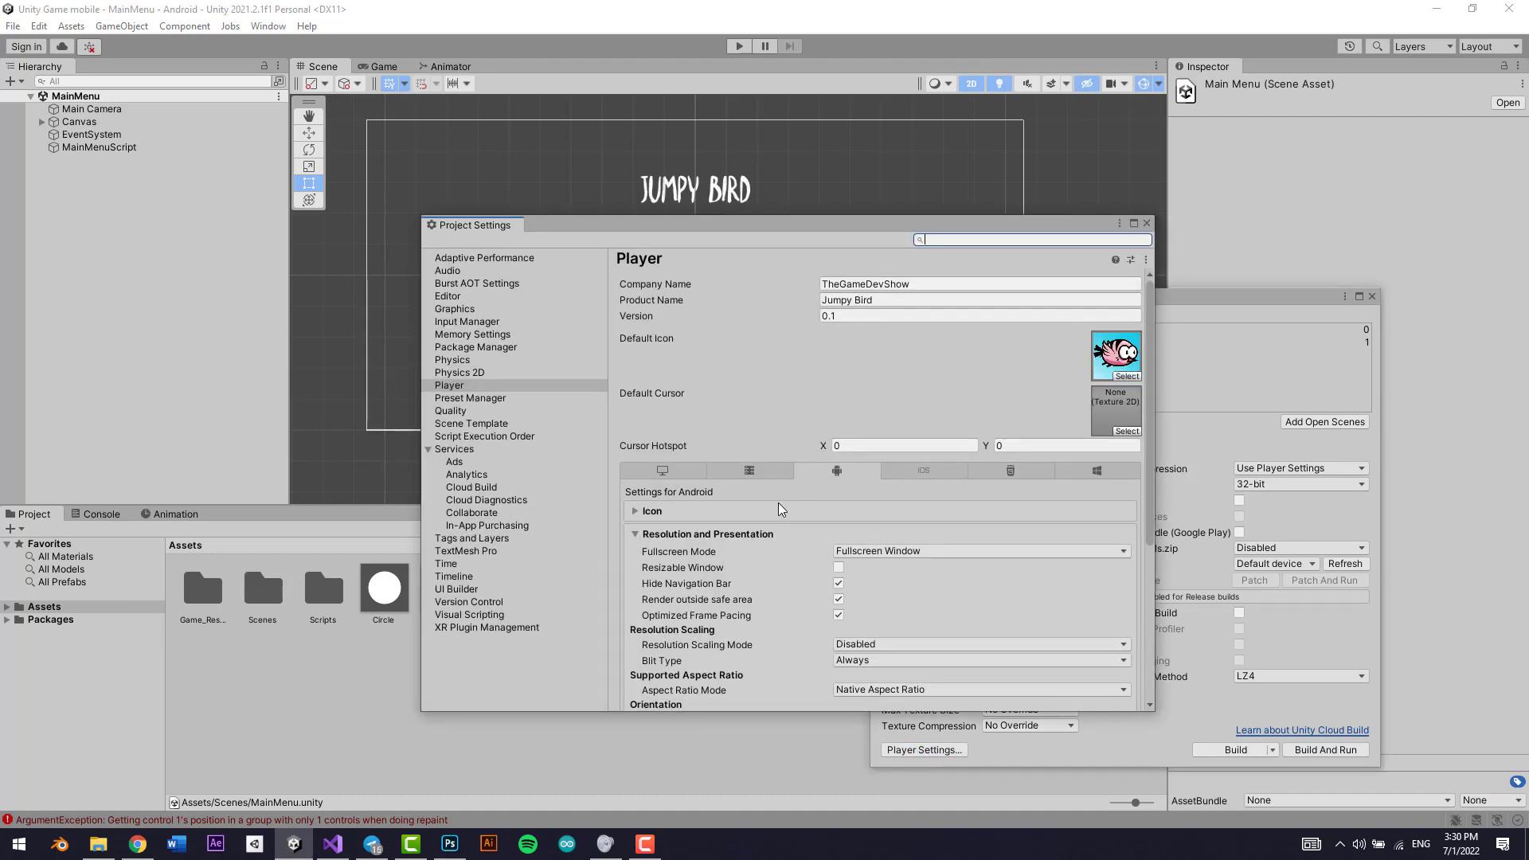
scroll(780, 509, "down", 4)
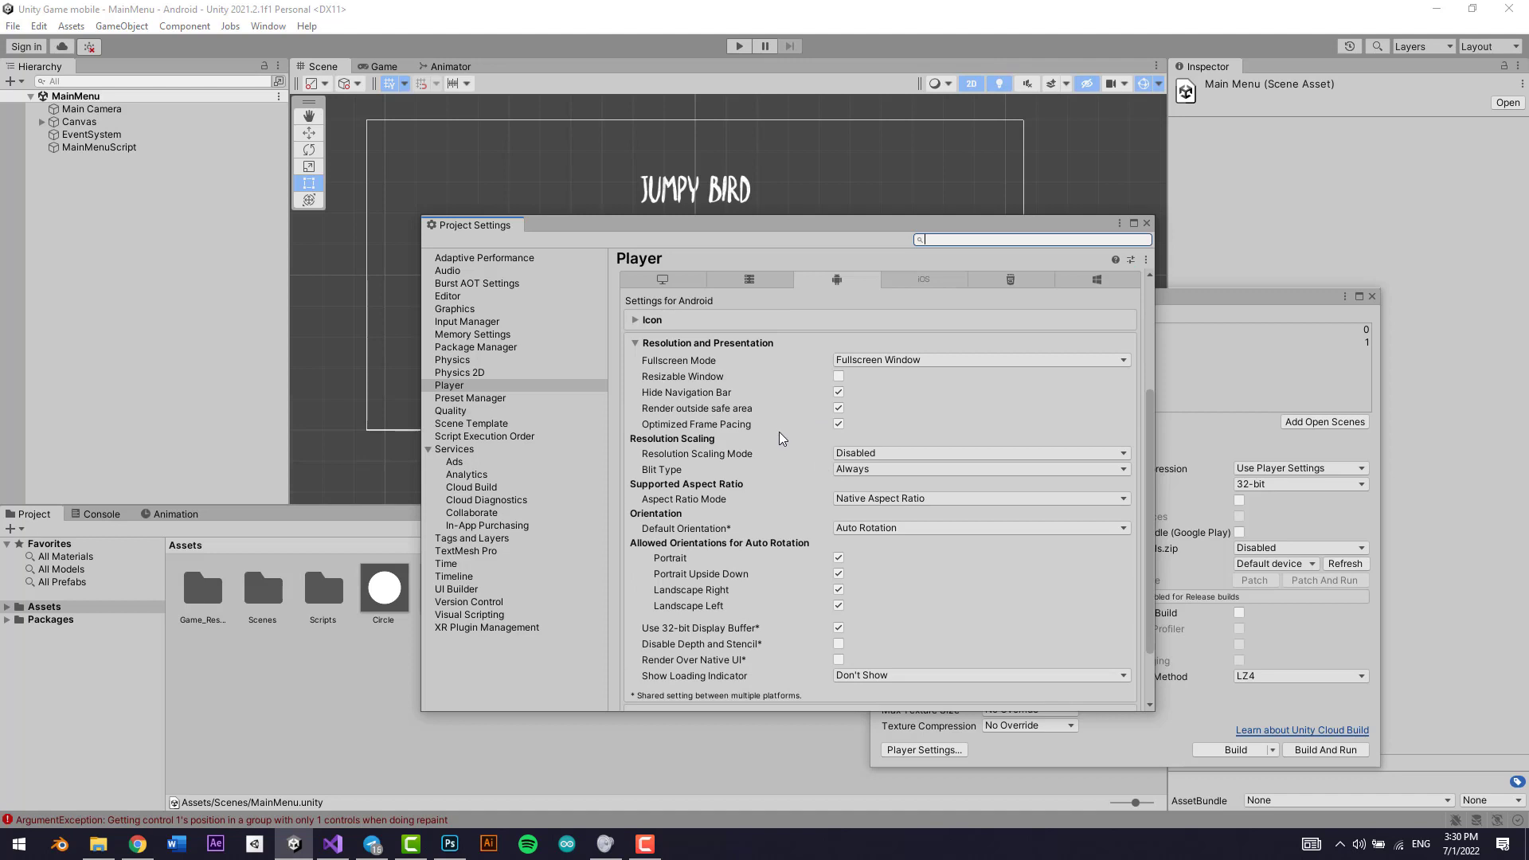
scroll(754, 434, "up", 1)
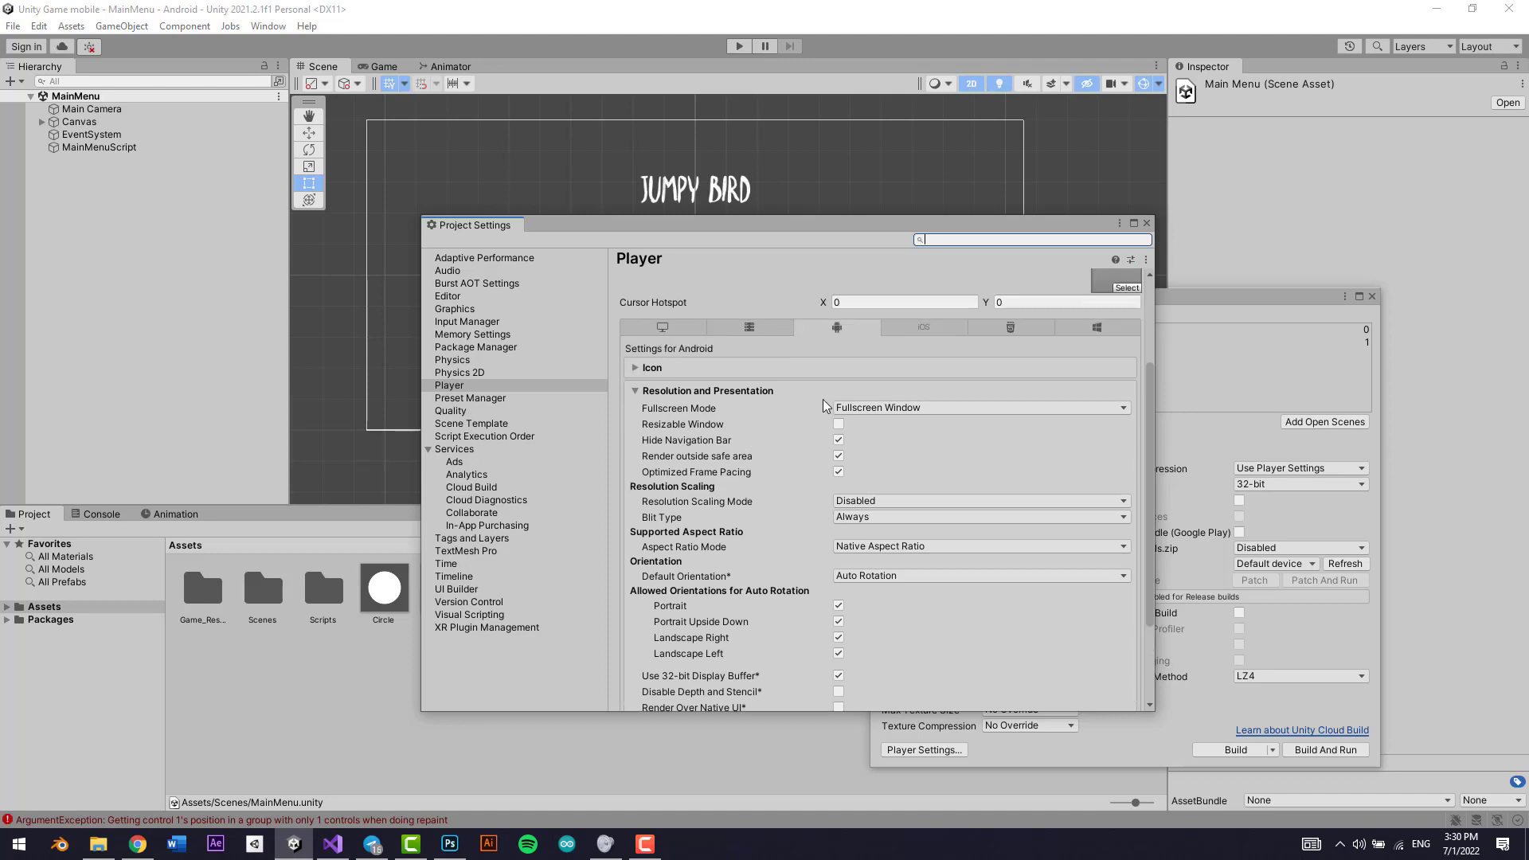
Review the Android options for fullscreen mode, frame pacing, resolution scaling mode, blit type and aspect ratio mode
left_click(880, 408)
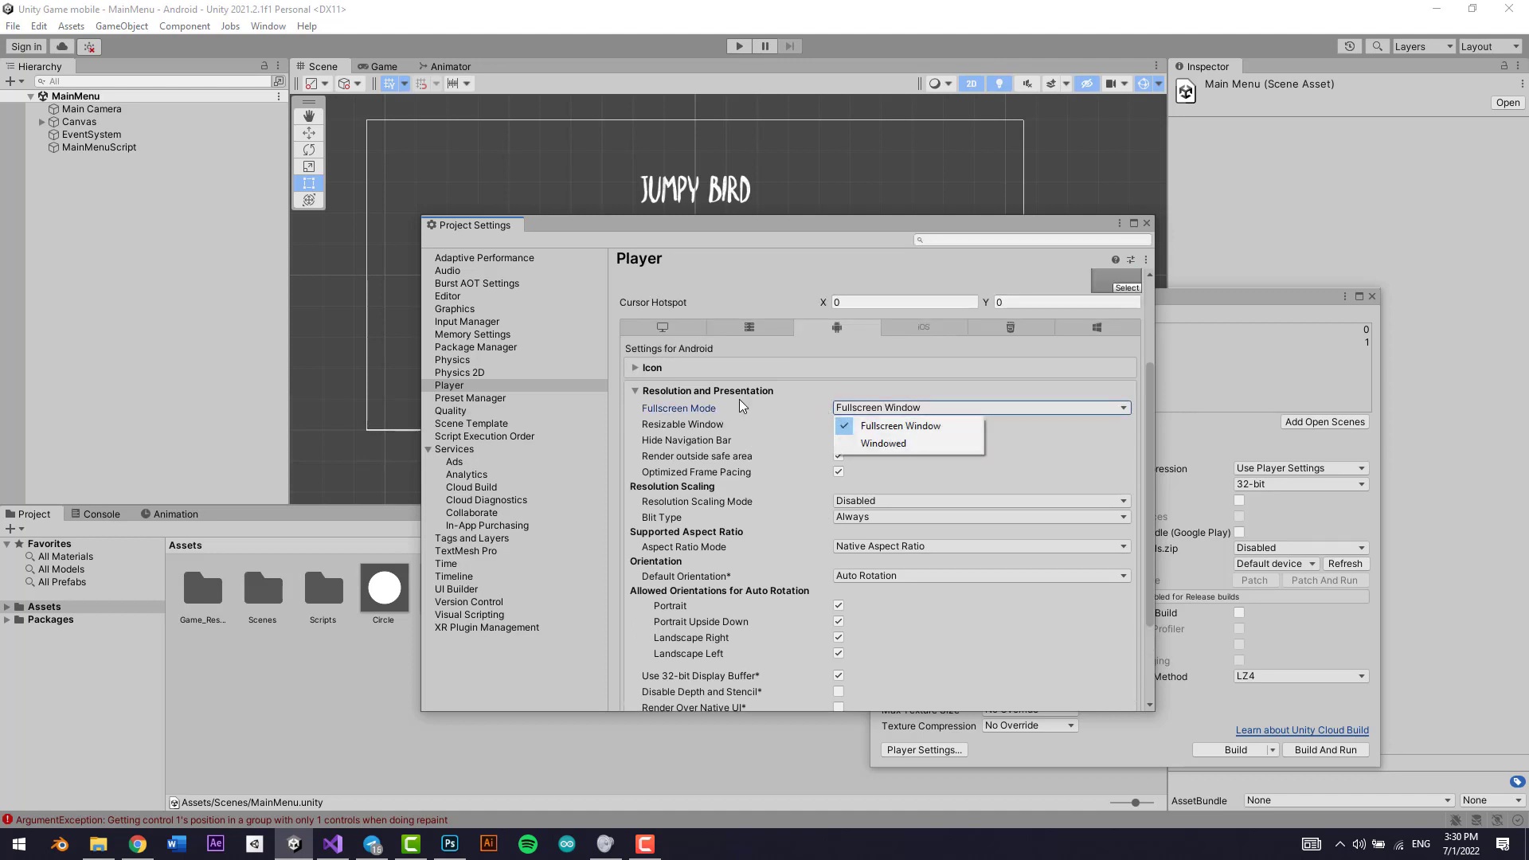
left_click(709, 422)
left_click(882, 410)
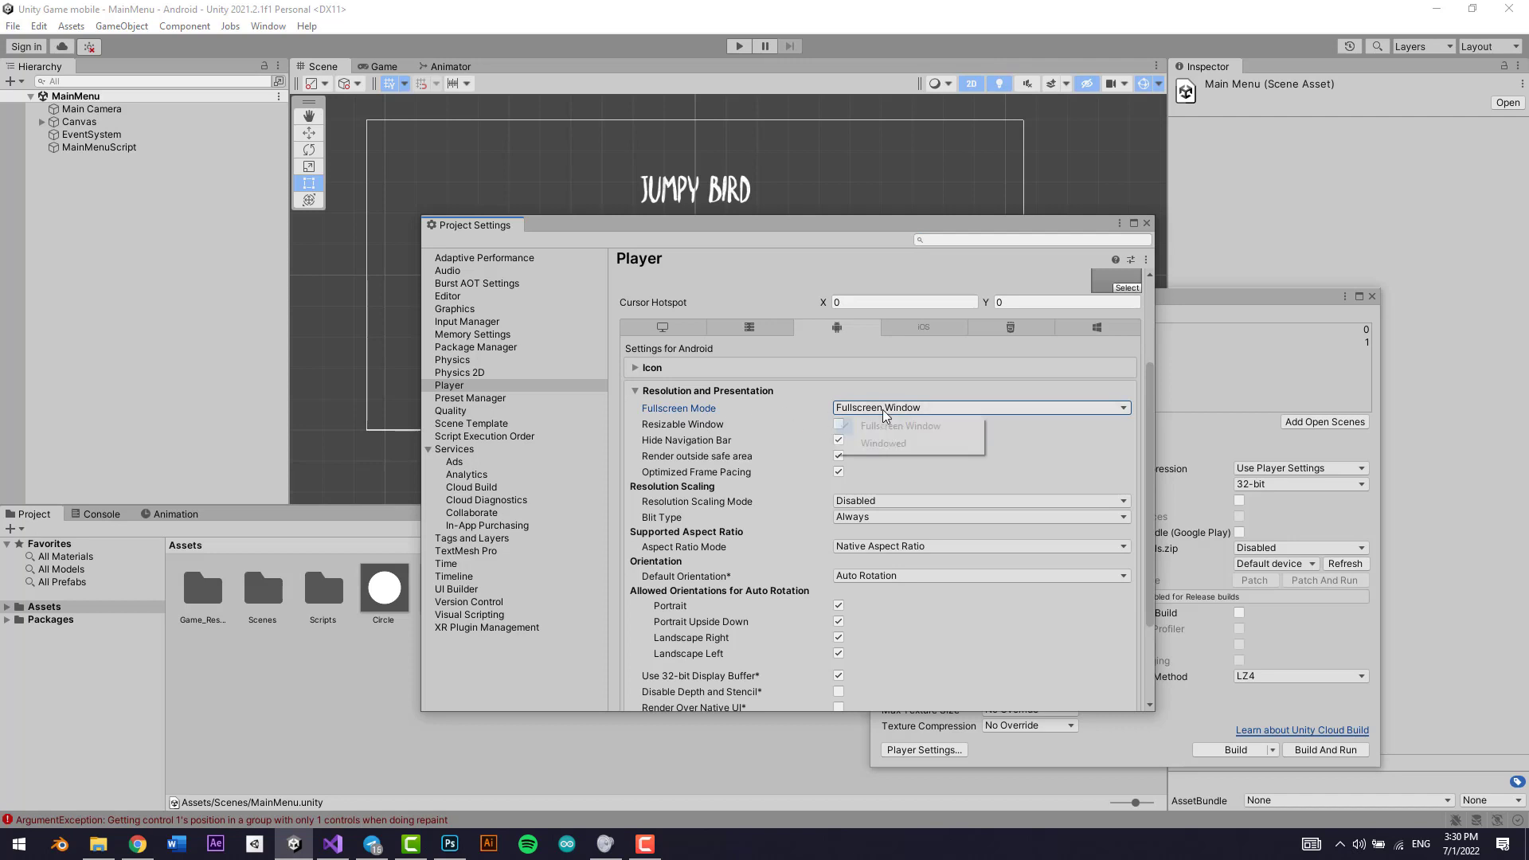
left_click(978, 389)
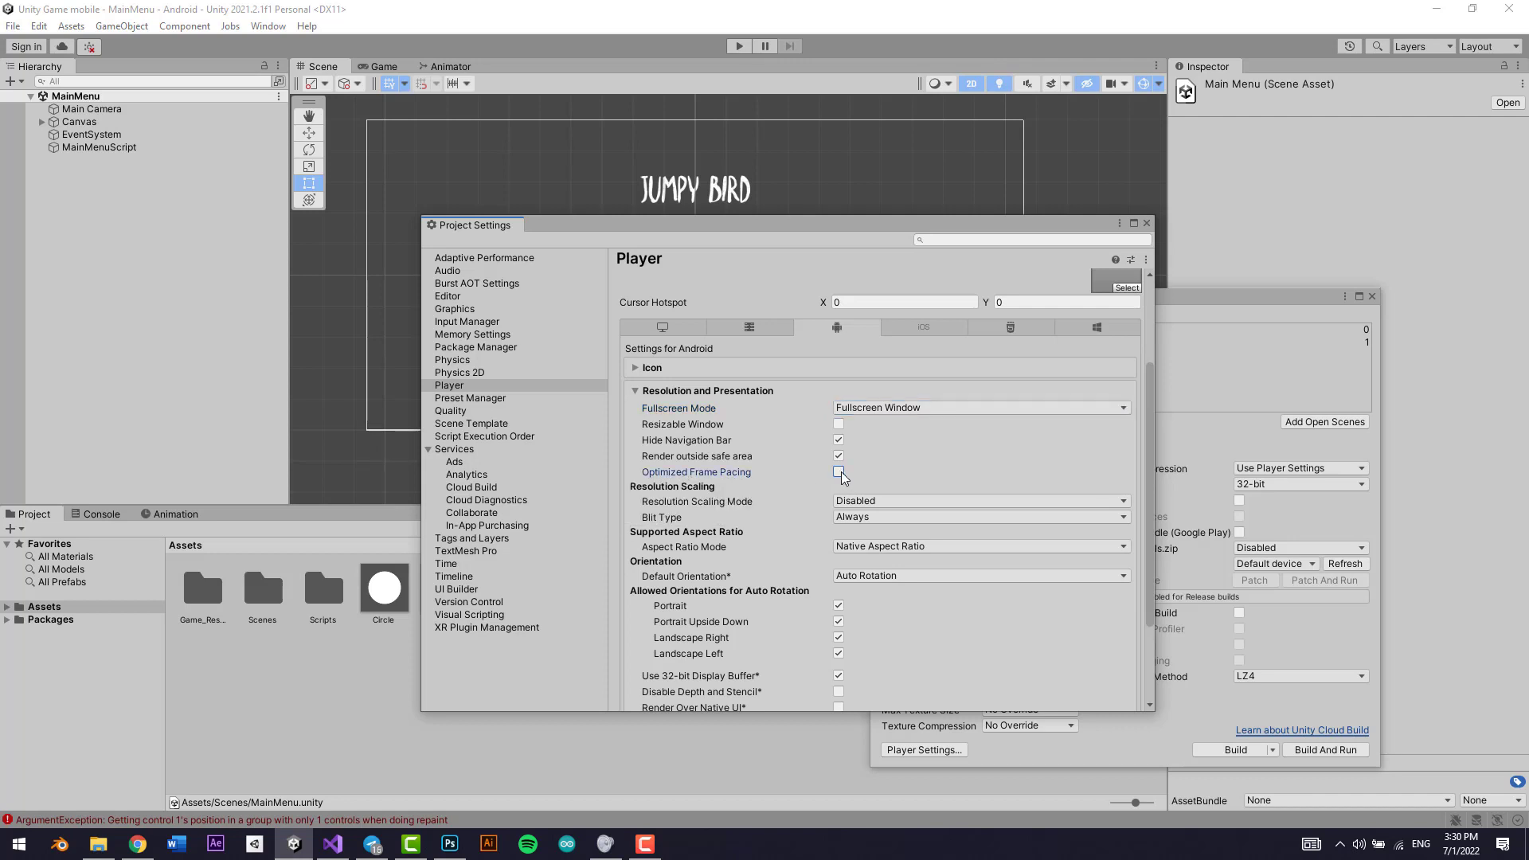
left_click(895, 504)
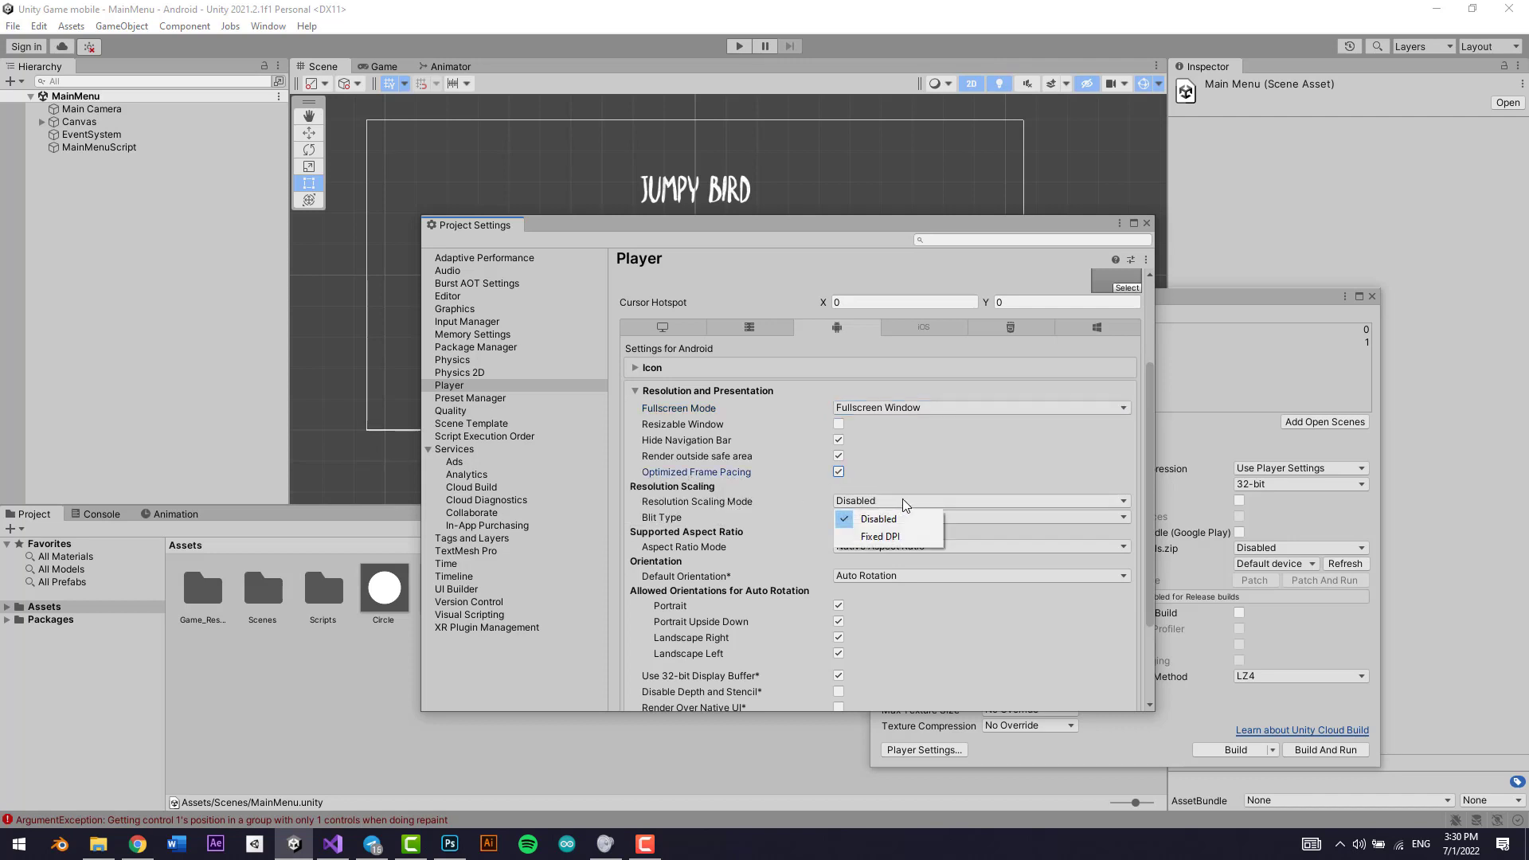
left_click(904, 520)
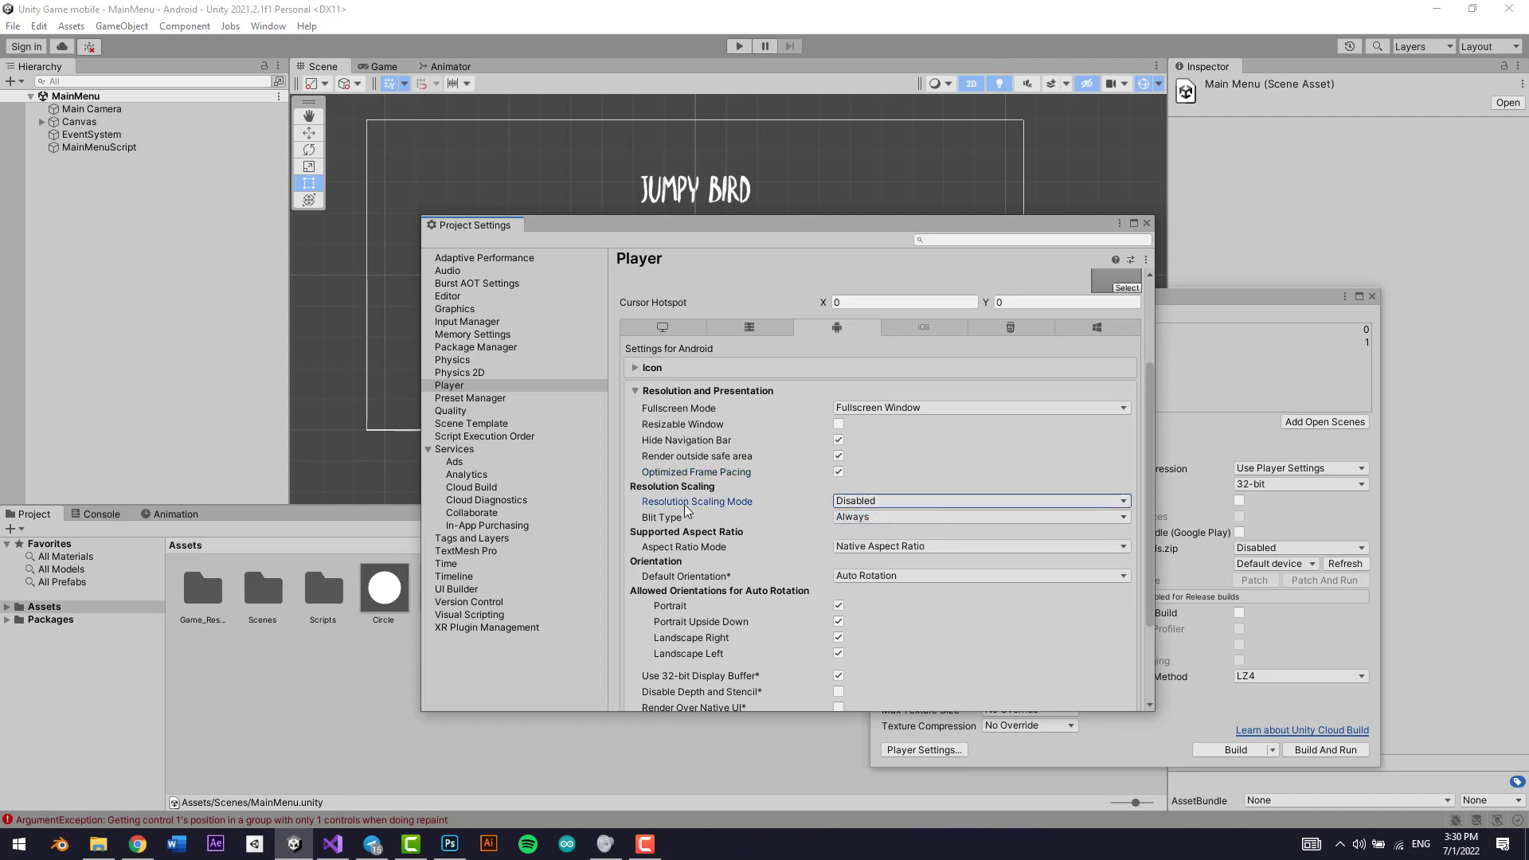
left_click(849, 503)
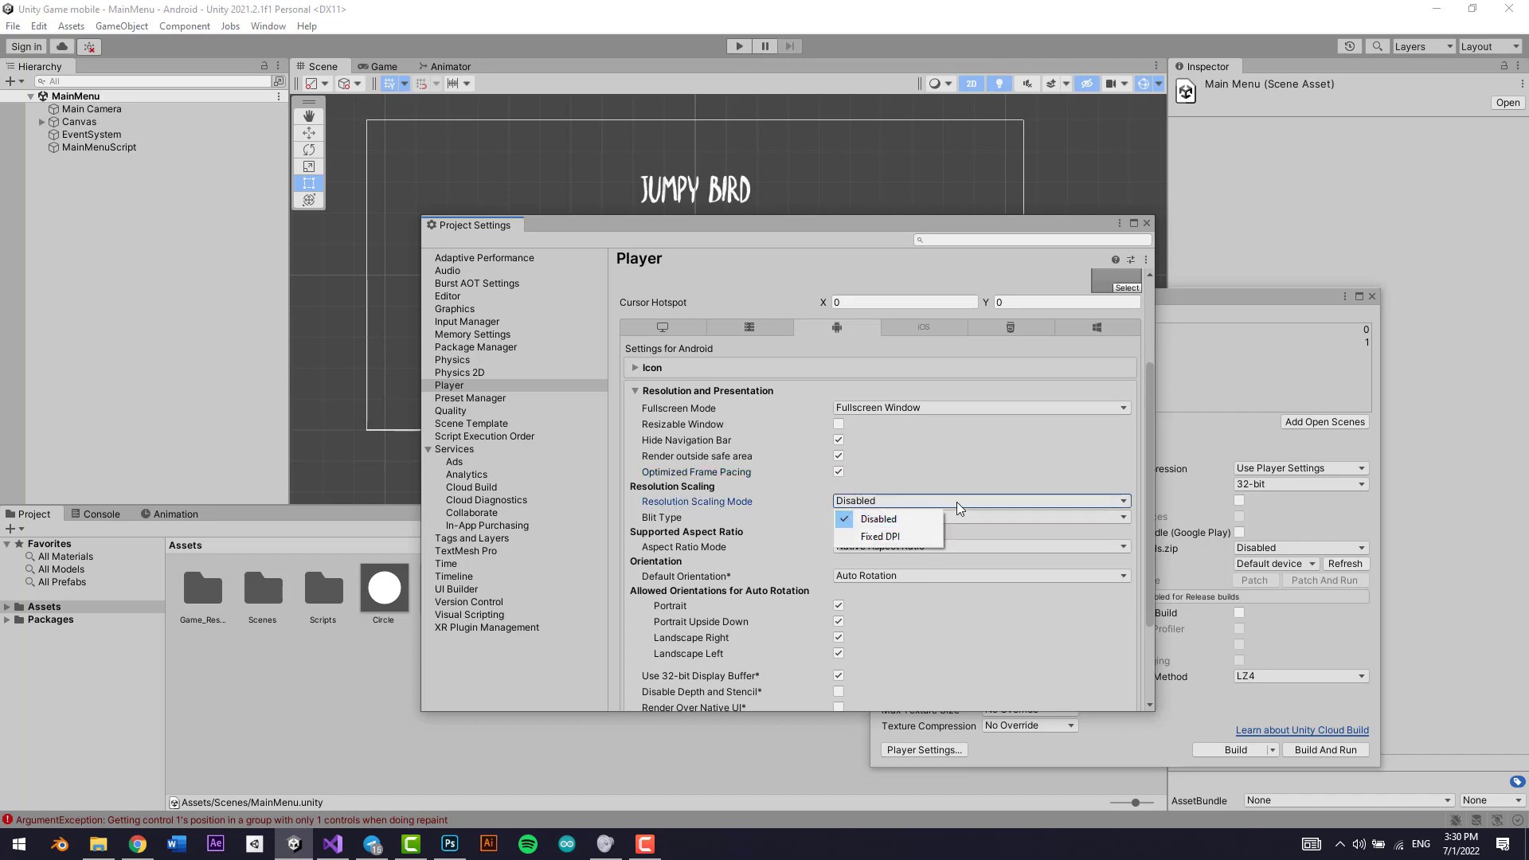
left_click(976, 517)
left_click(976, 522)
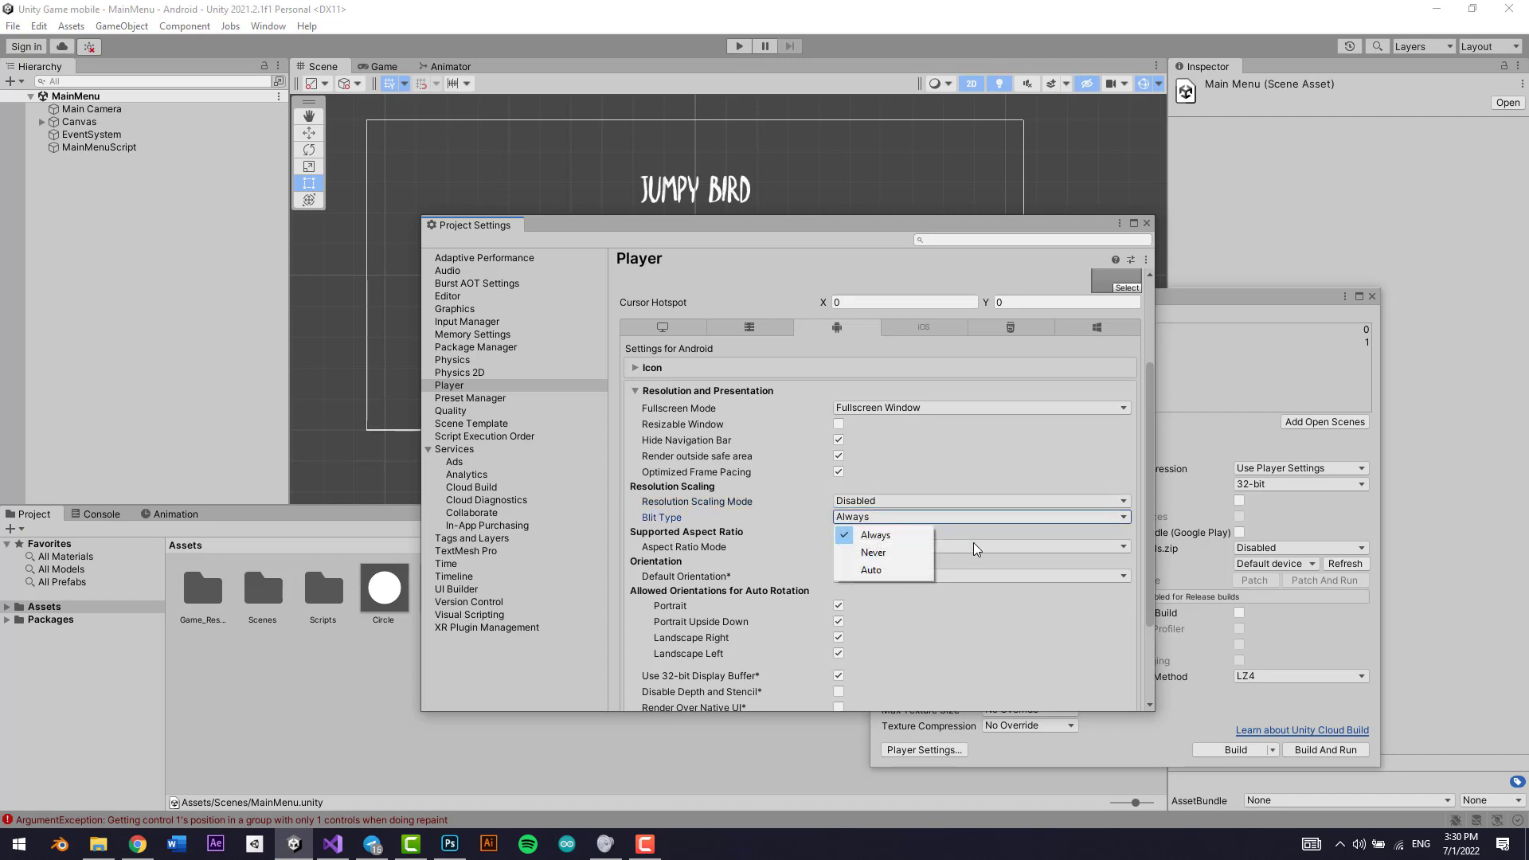
left_click(978, 548)
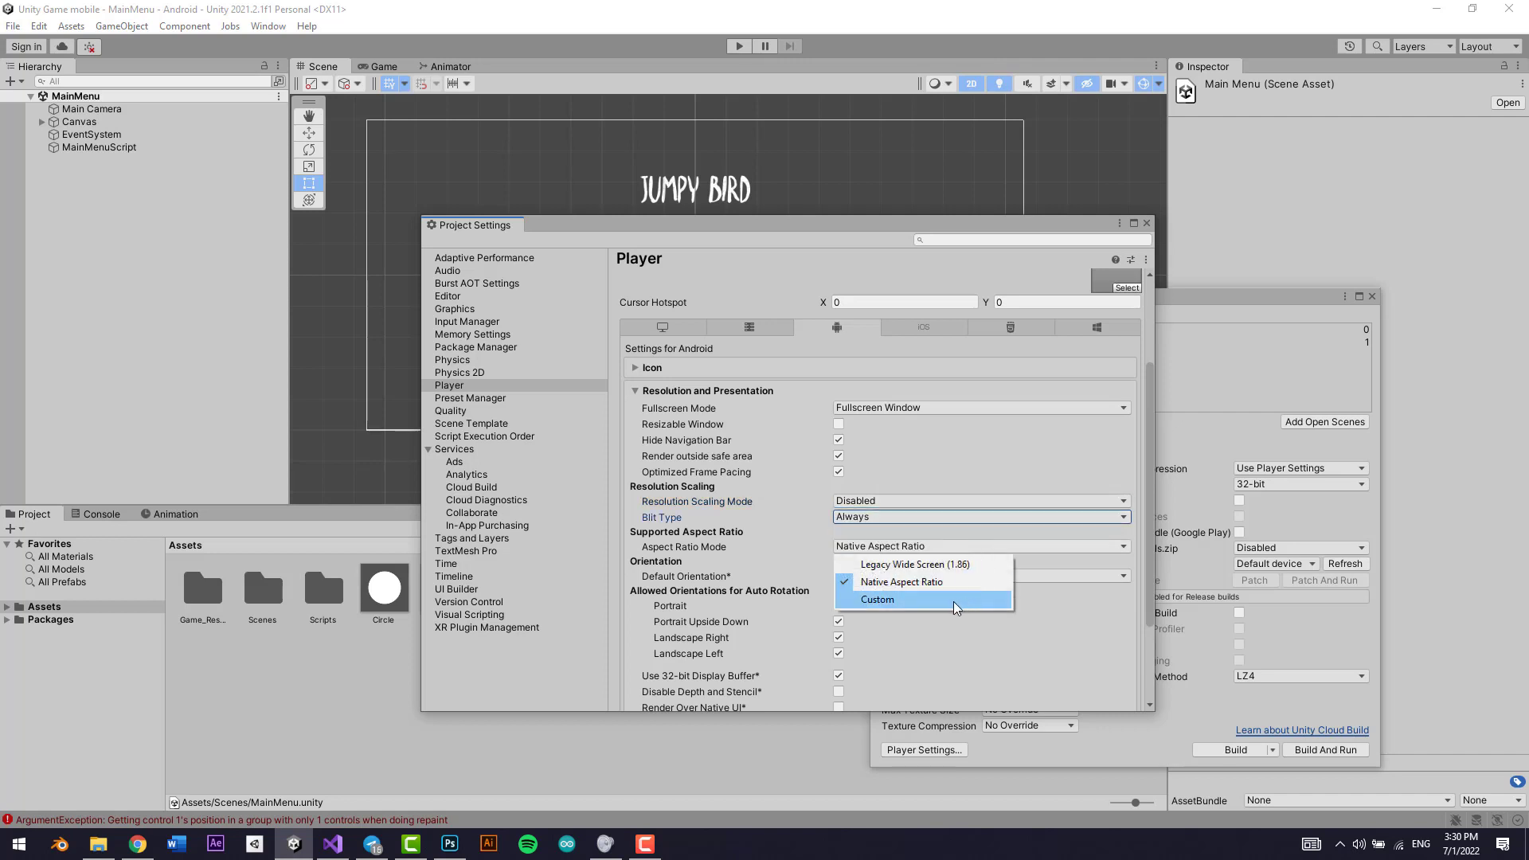
left_click(1049, 602)
scroll(884, 613, "down", 2)
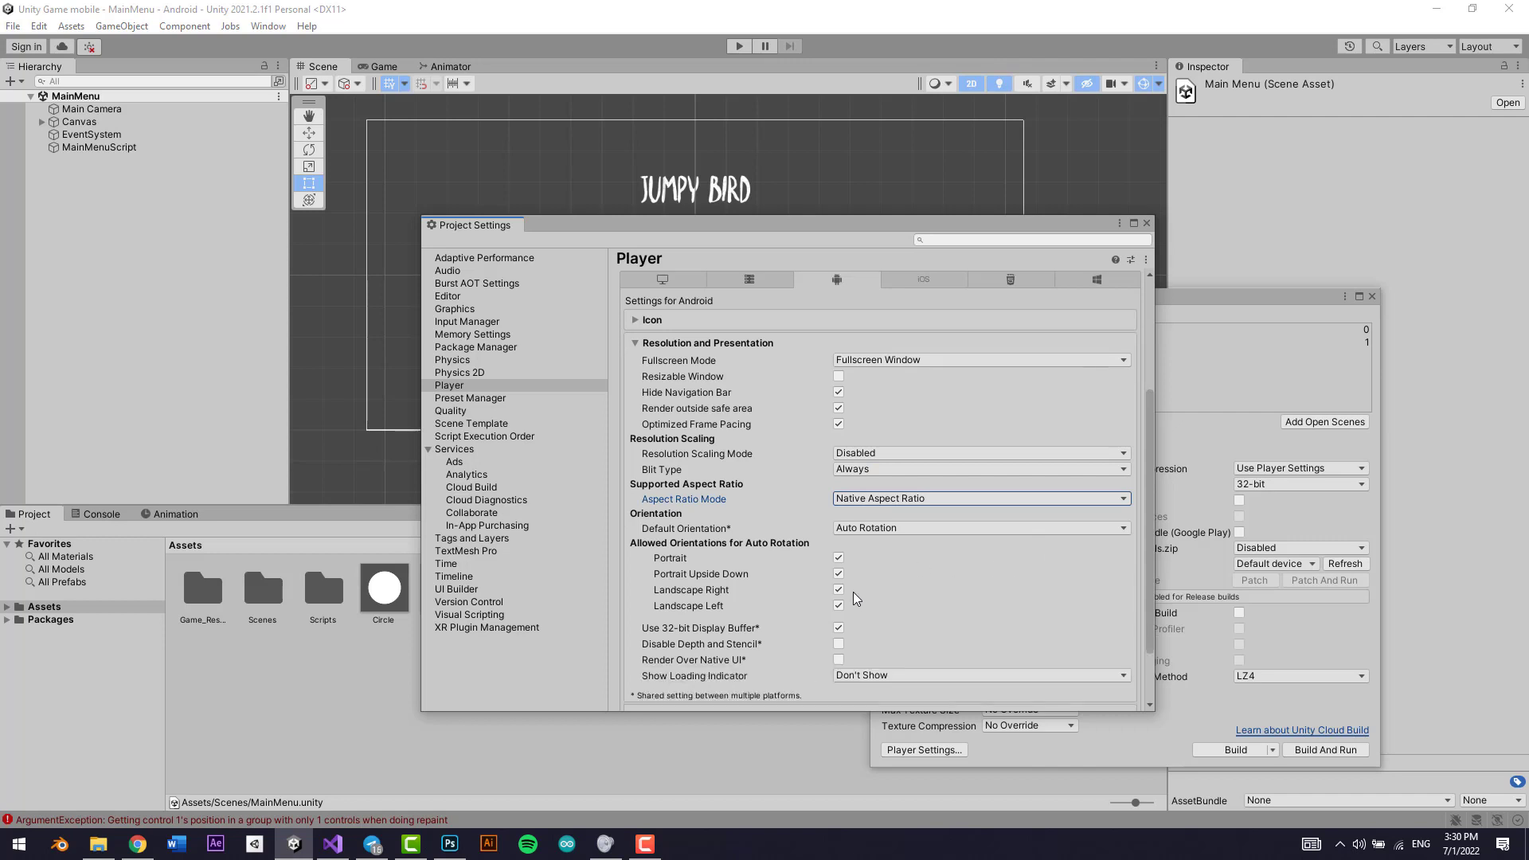
Disallow Portrait and Portrait Upside Down for auto rotation, and close the project settings
left_click(838, 542)
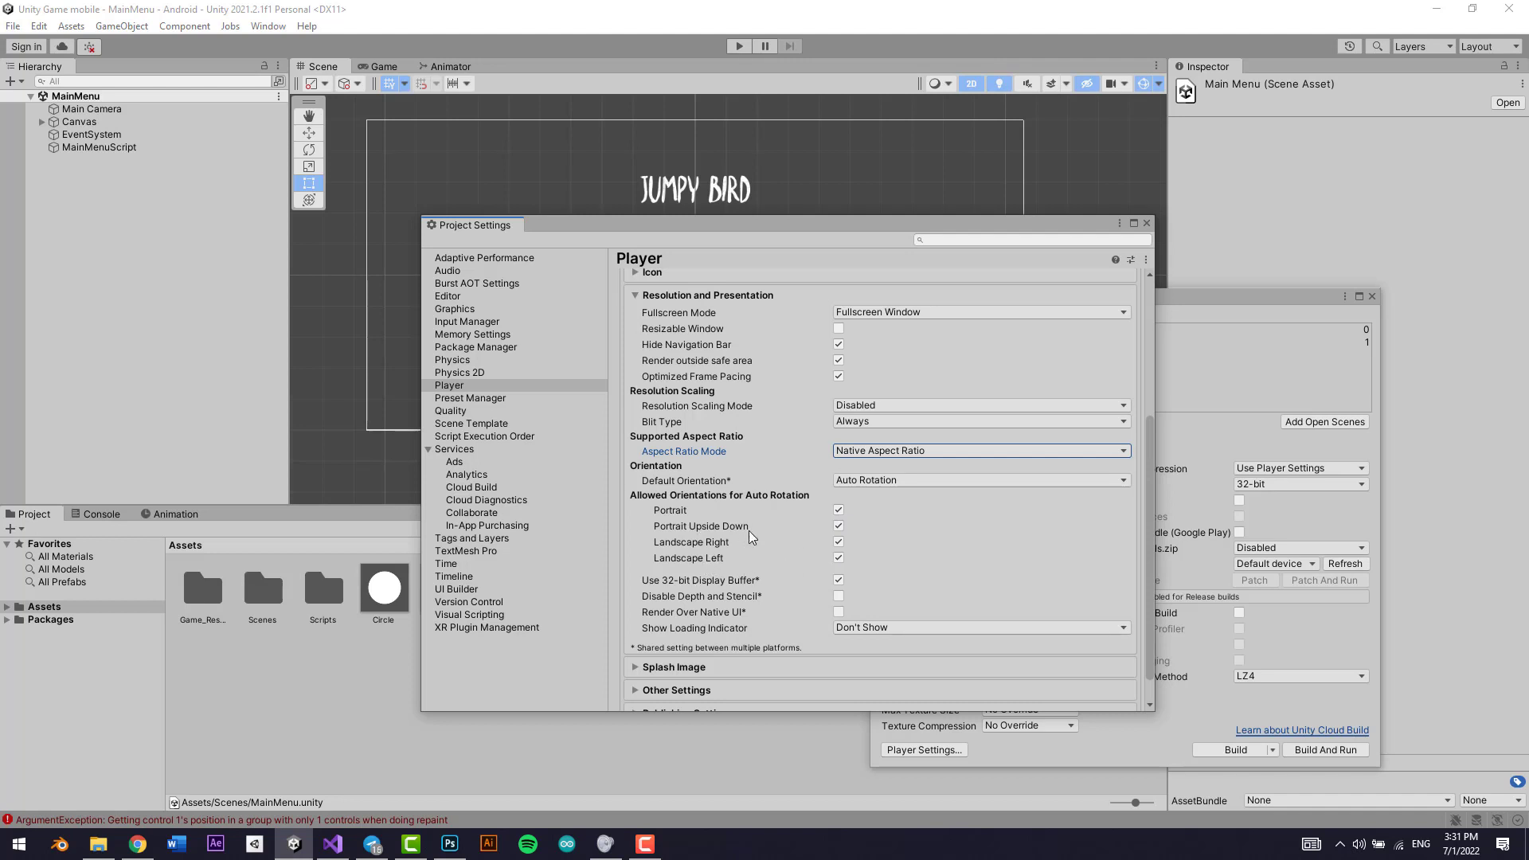
left_click(838, 510)
left_click(839, 525)
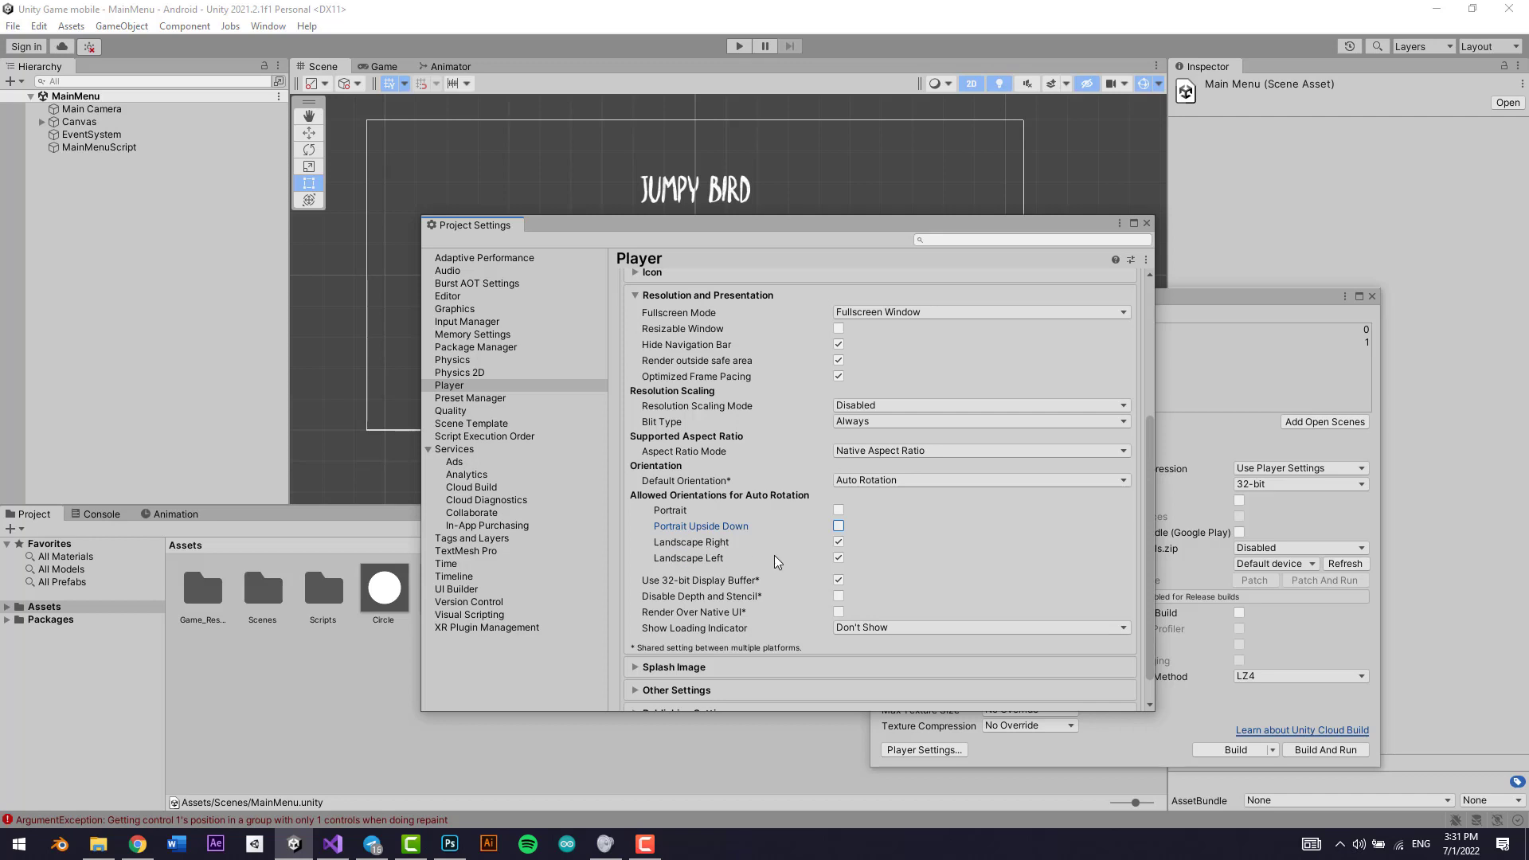
scroll(784, 562, "down", 1)
left_click(1147, 223)
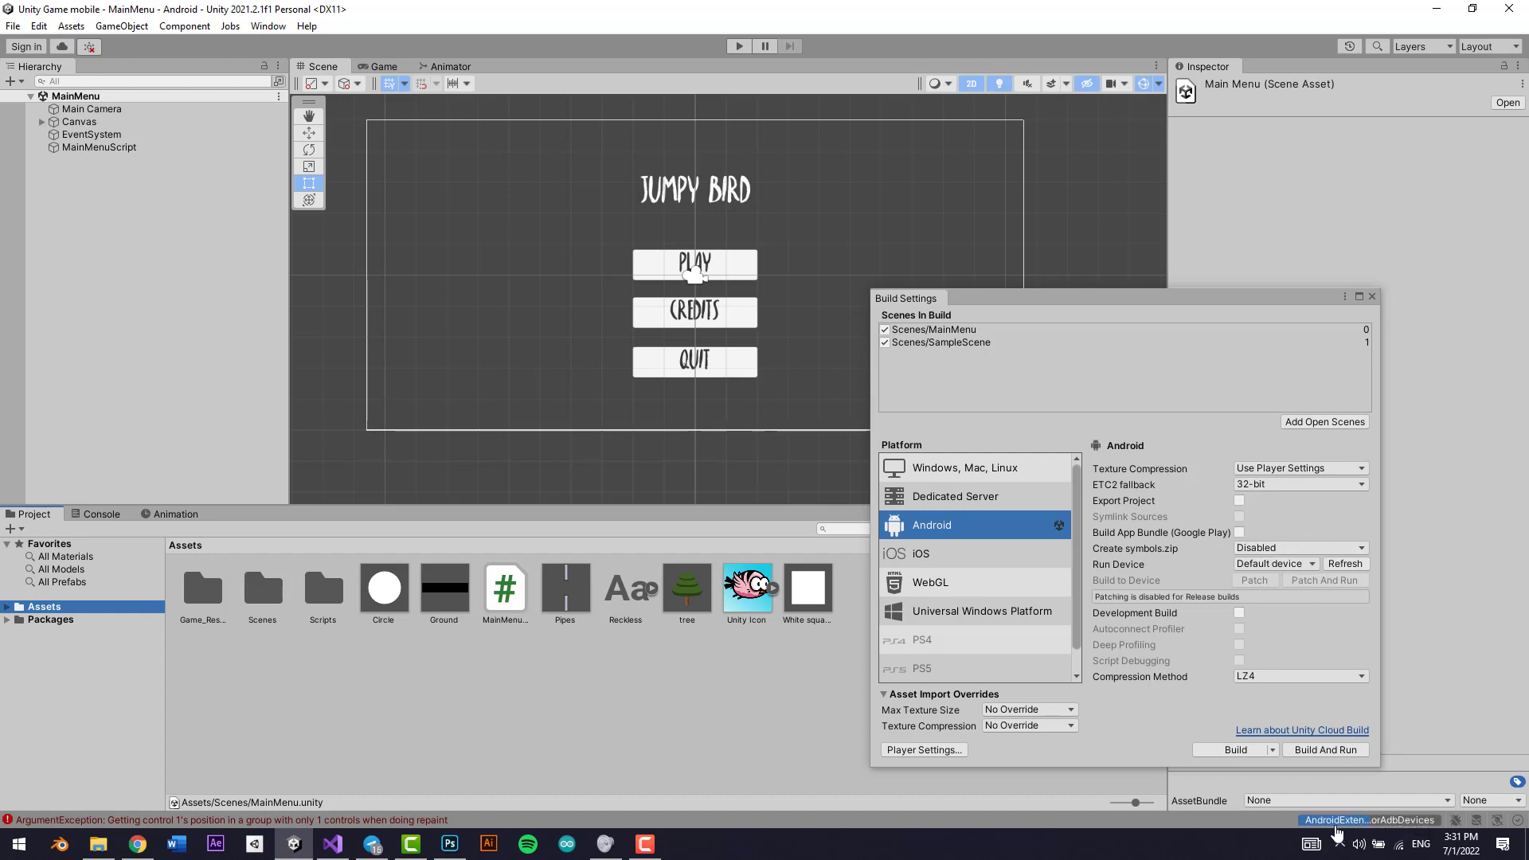
Refresh the list of connected devices and choose the Samsung SM A515F phone as the run device
left_click(1344, 565)
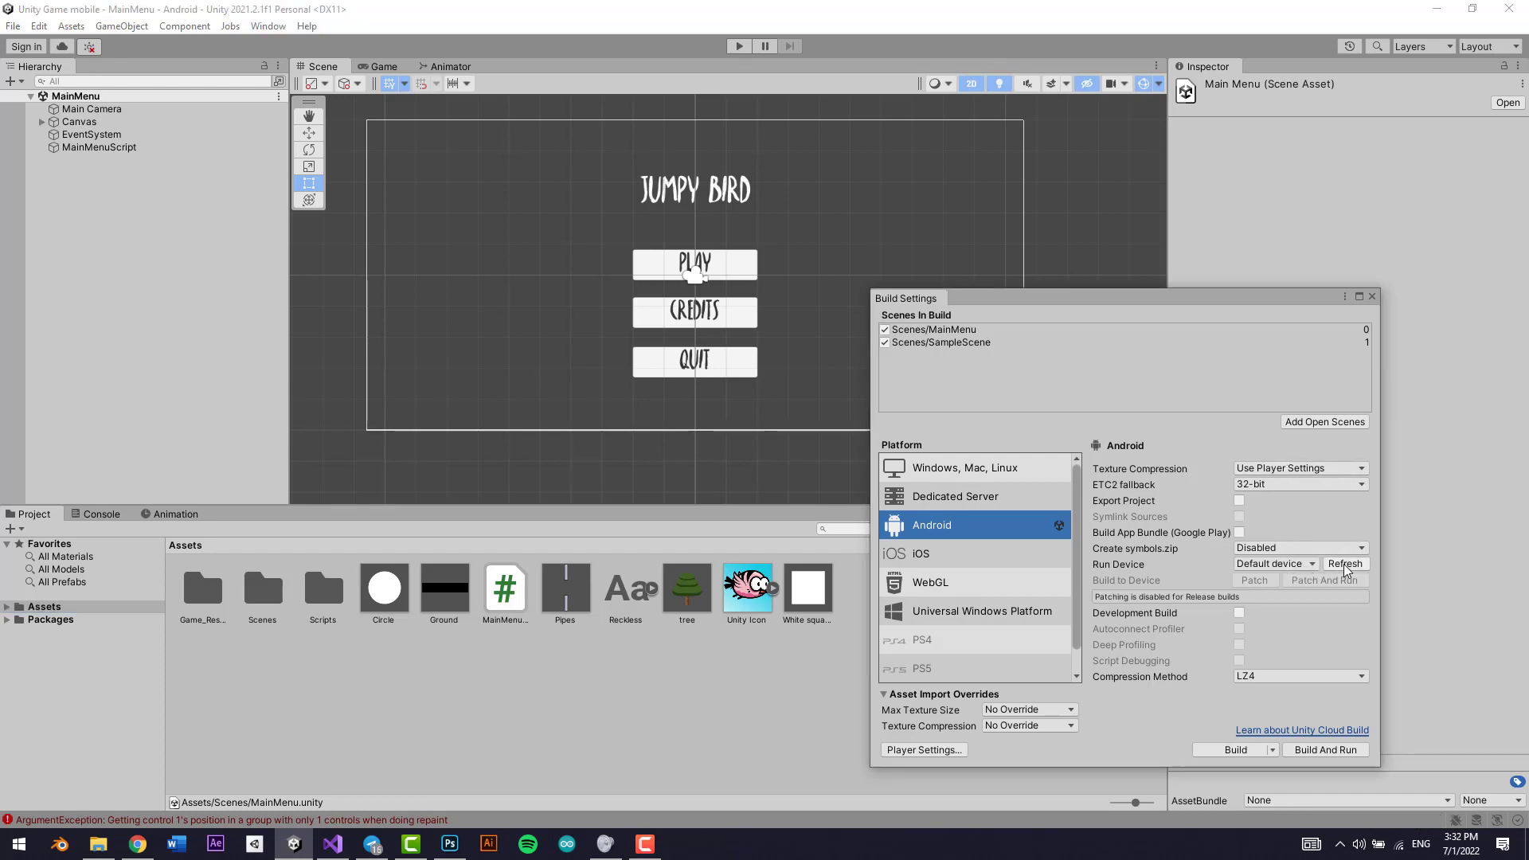
left_click(1344, 565)
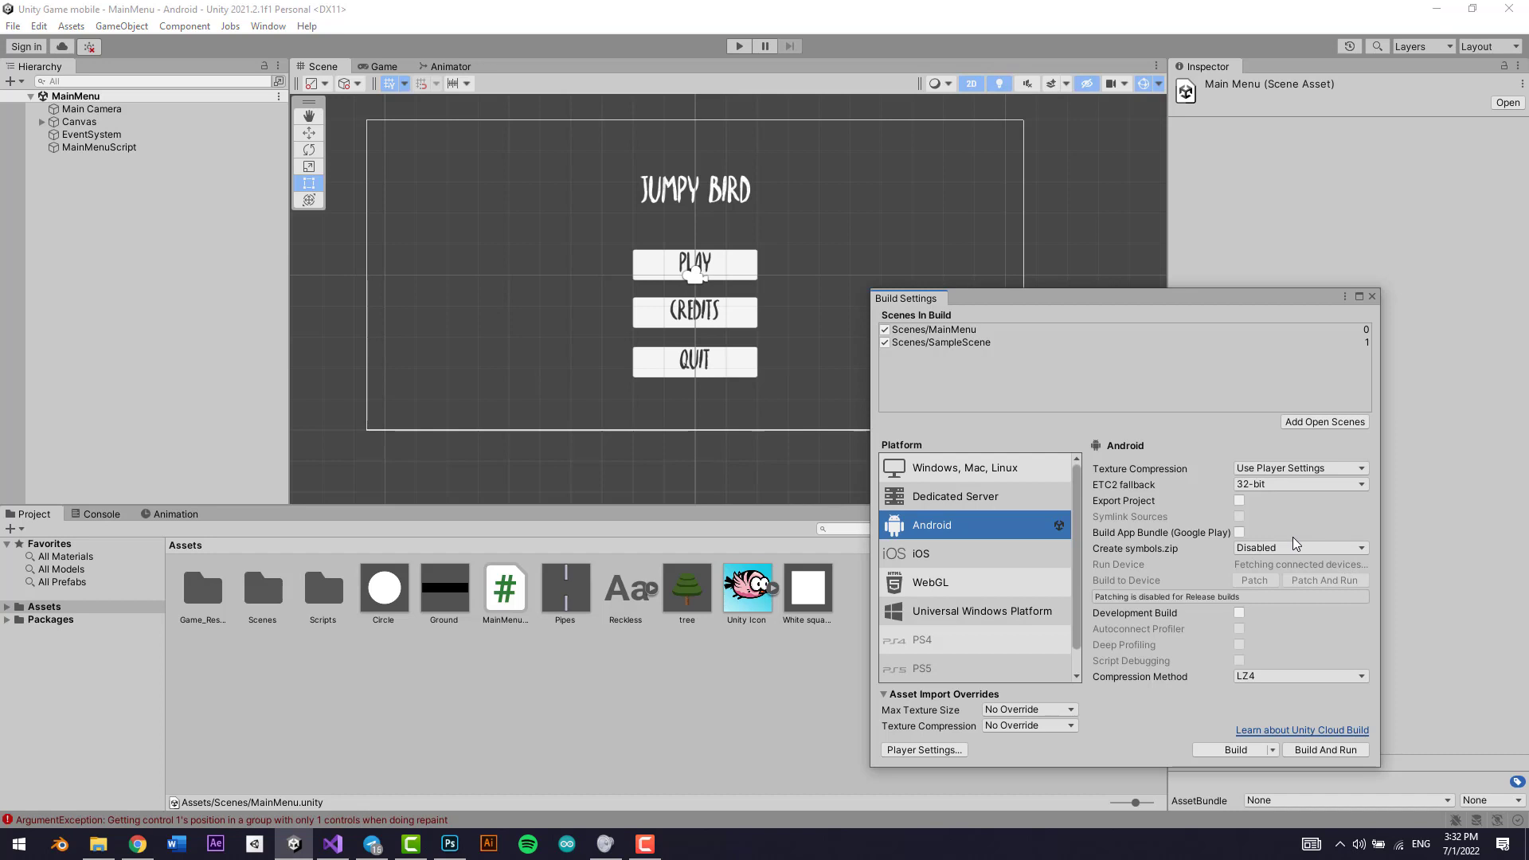
left_click(1298, 564)
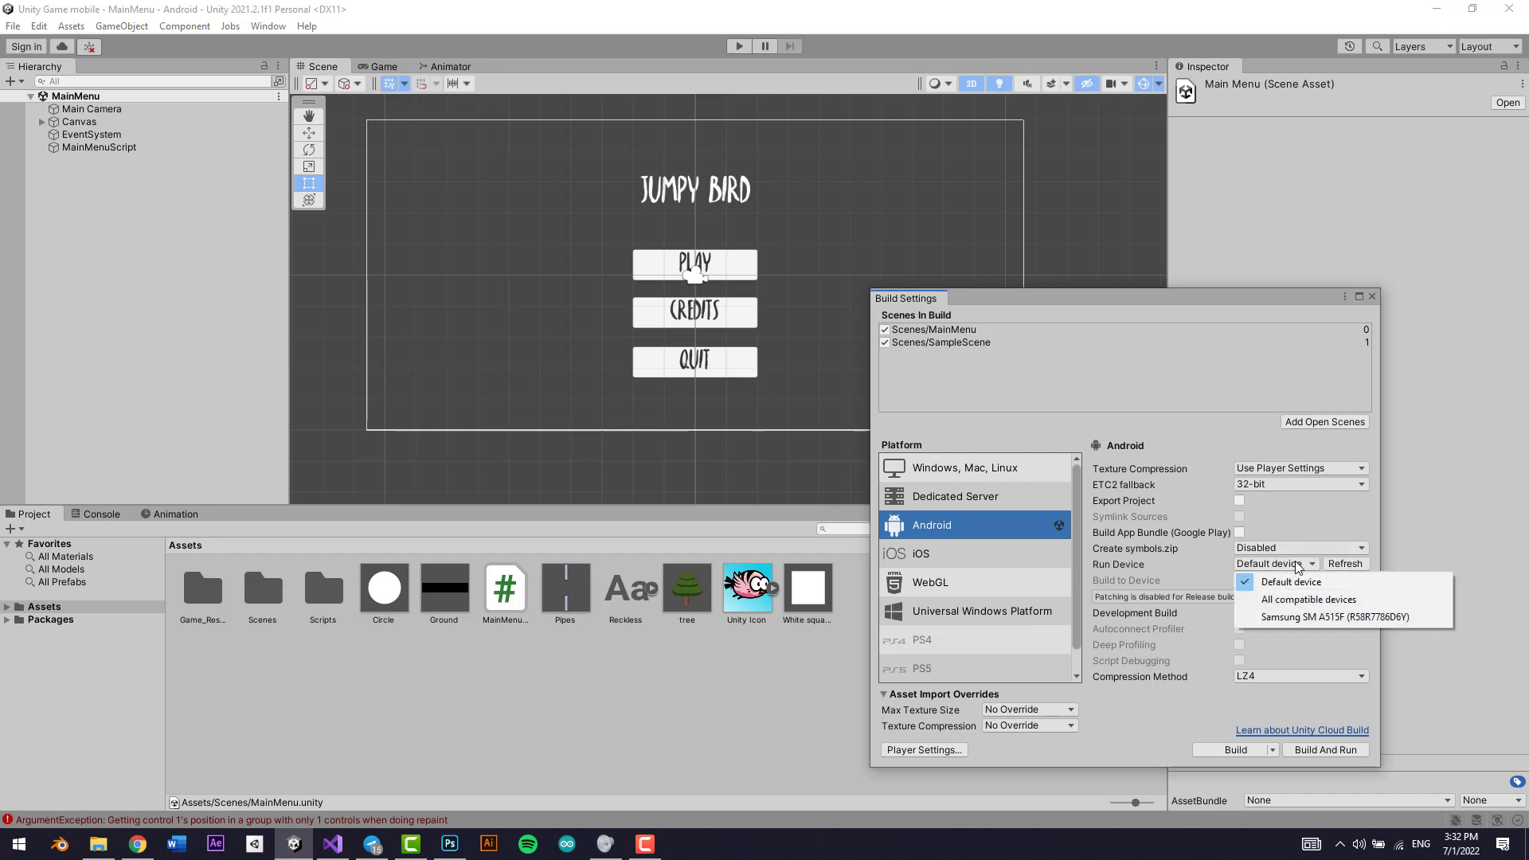
left_click(1314, 620)
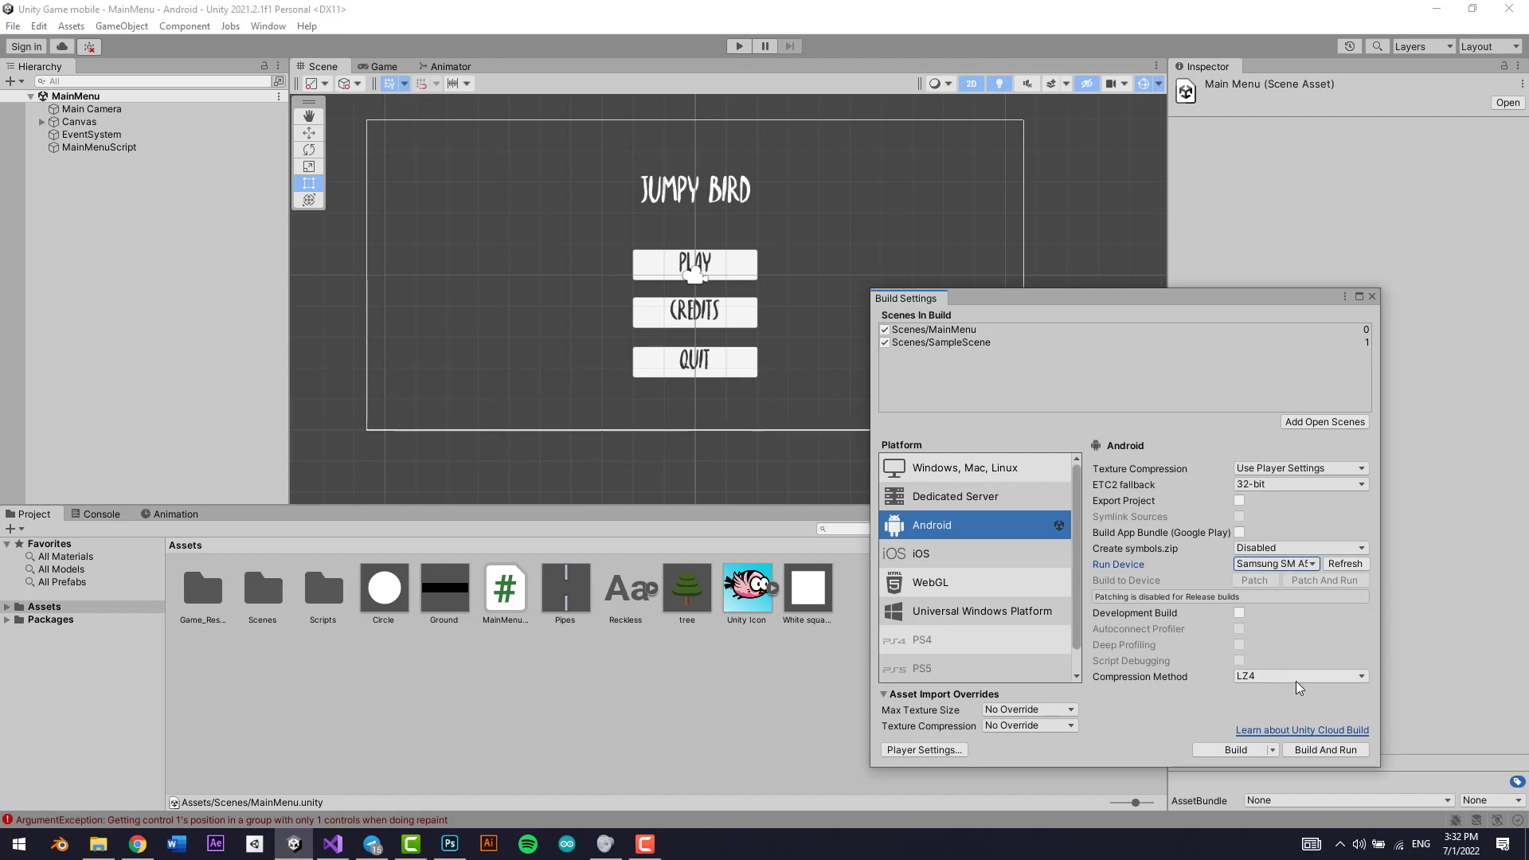
Build and run the Android game, saving the apk on the Desktop as "Jumpy Bird"
left_click(1330, 750)
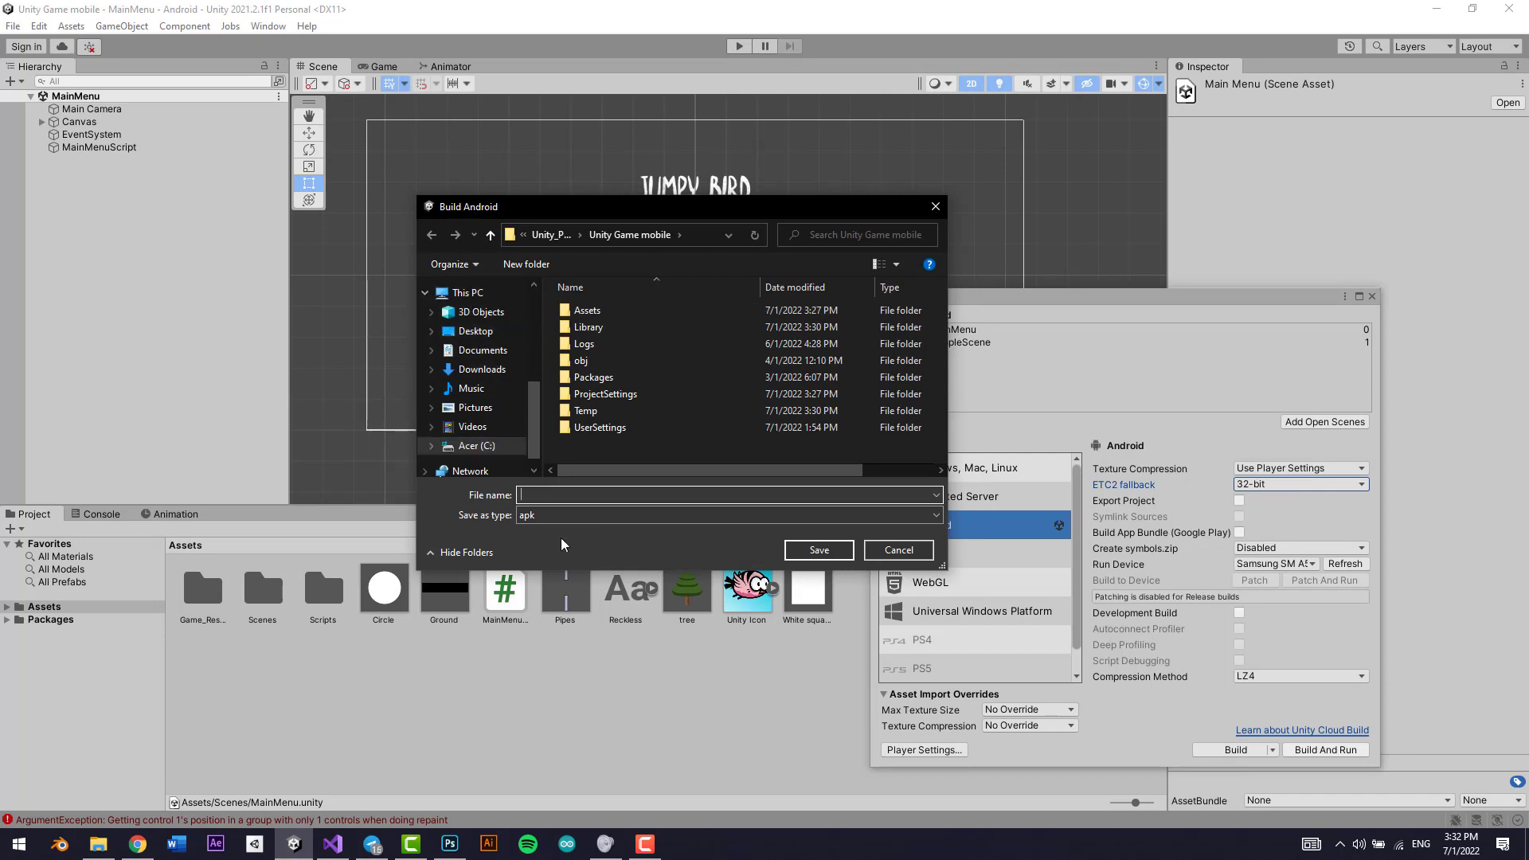
left_click(547, 515)
left_click(547, 517)
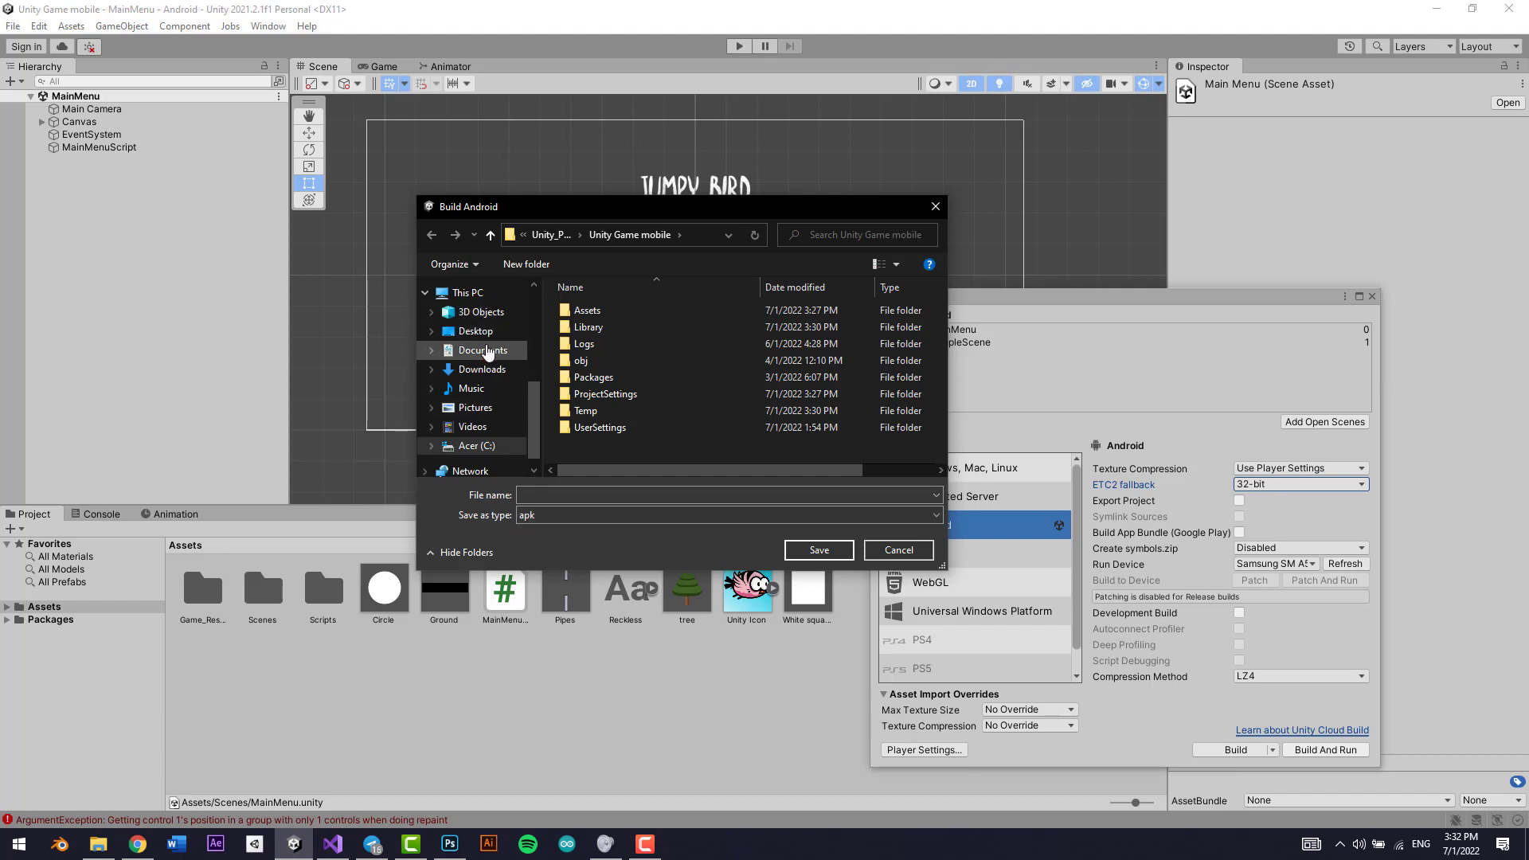
scroll(493, 341, "up", 1)
left_click(476, 375)
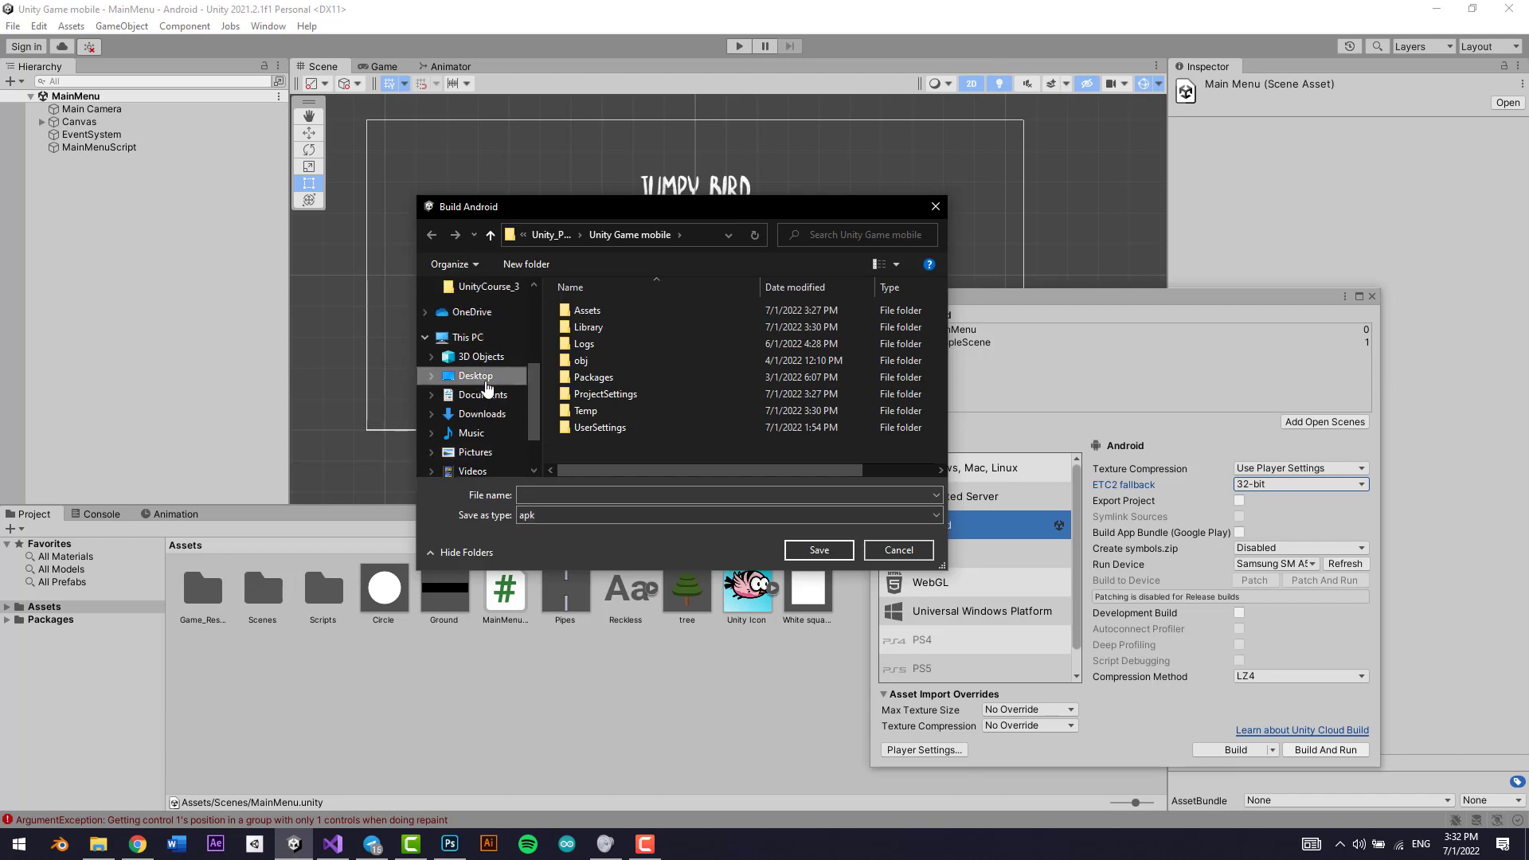
scroll(717, 446, "down", 1)
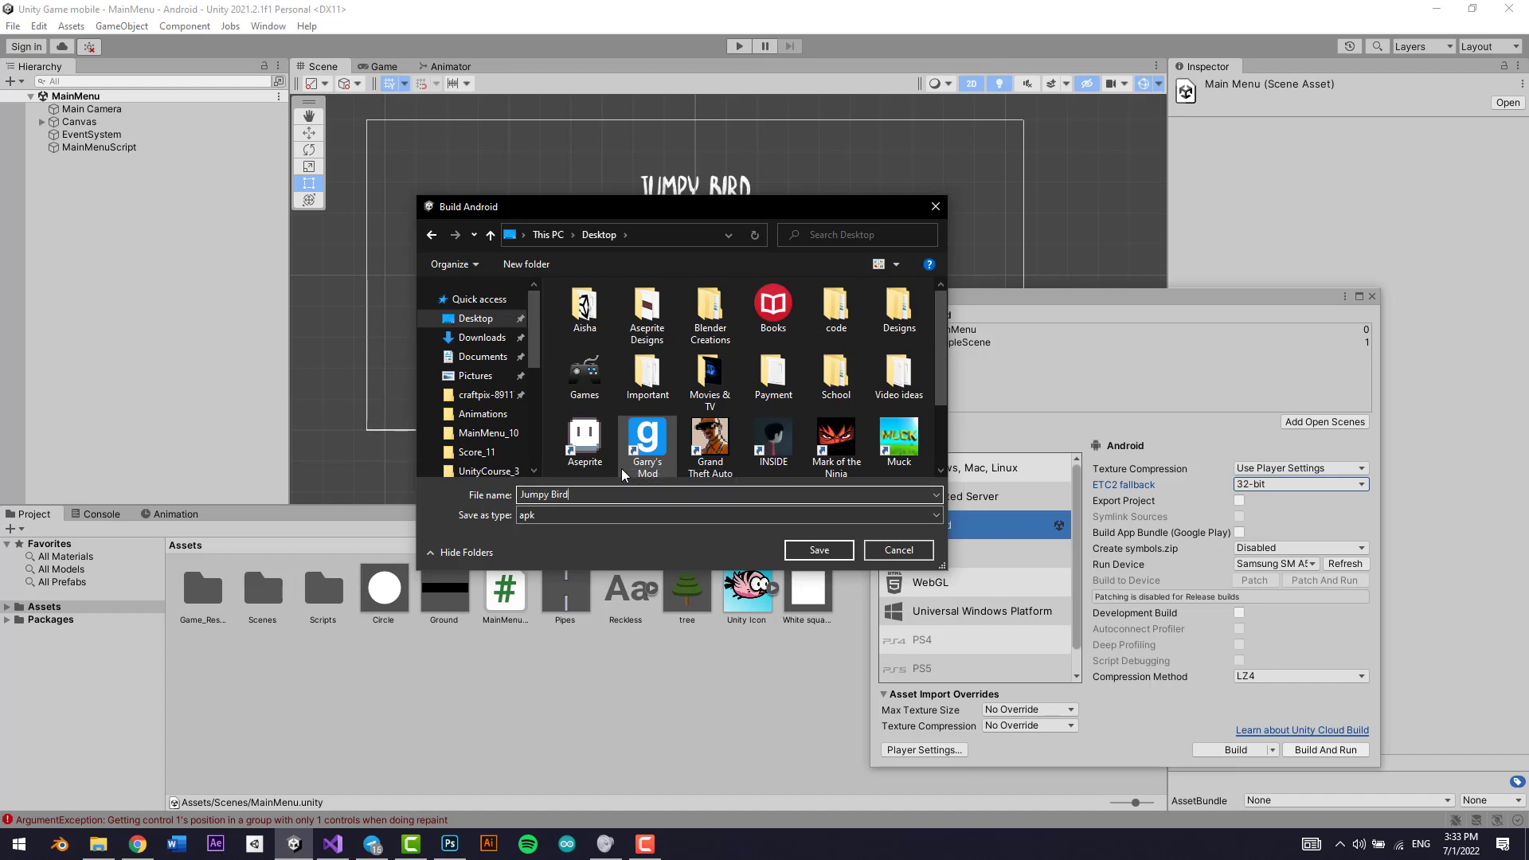
left_click(819, 550)
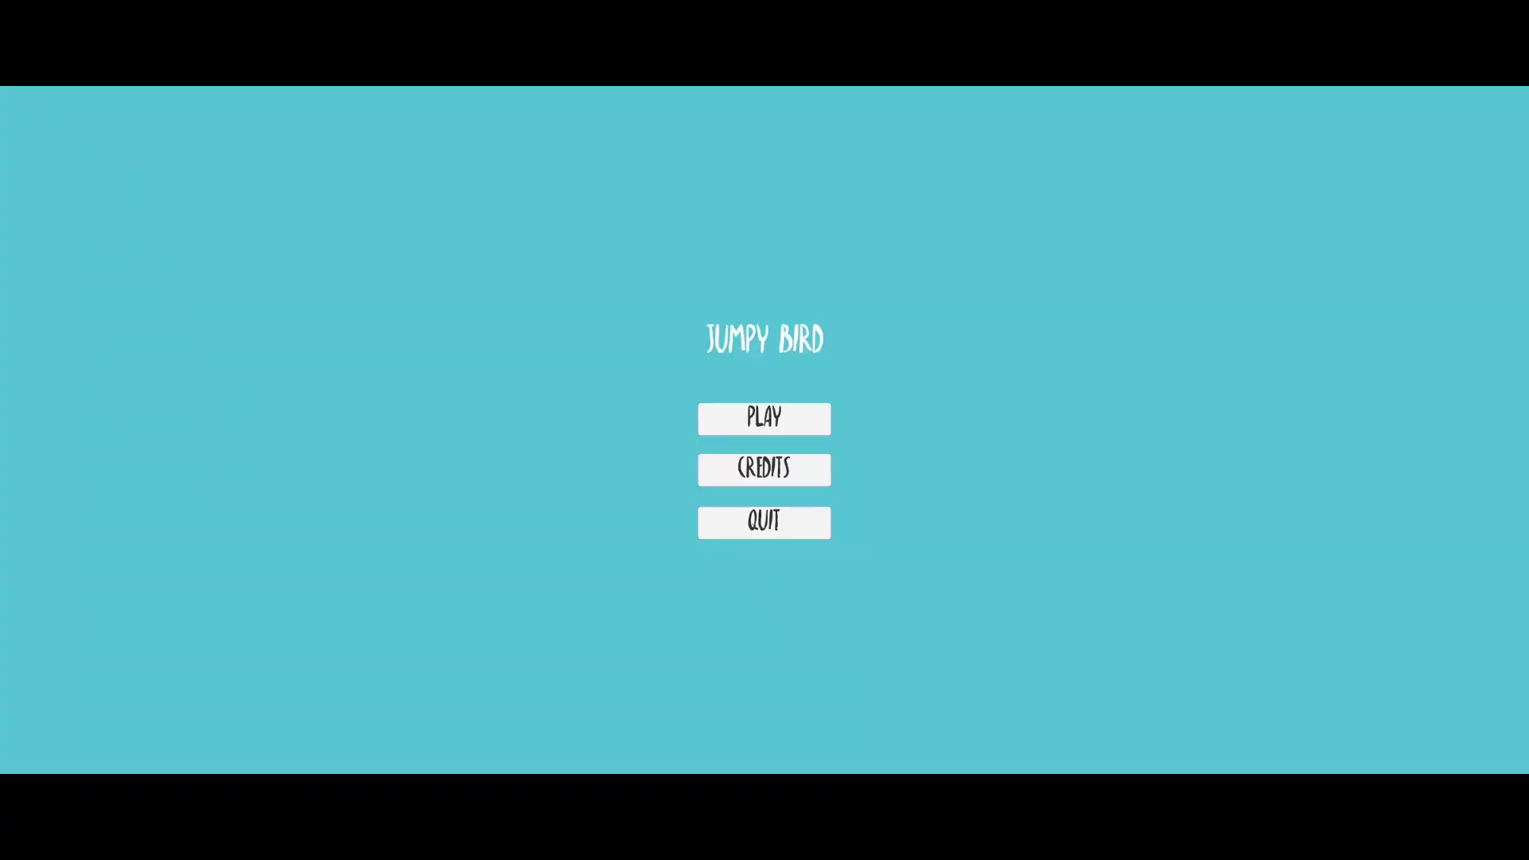
left_click(765, 419)
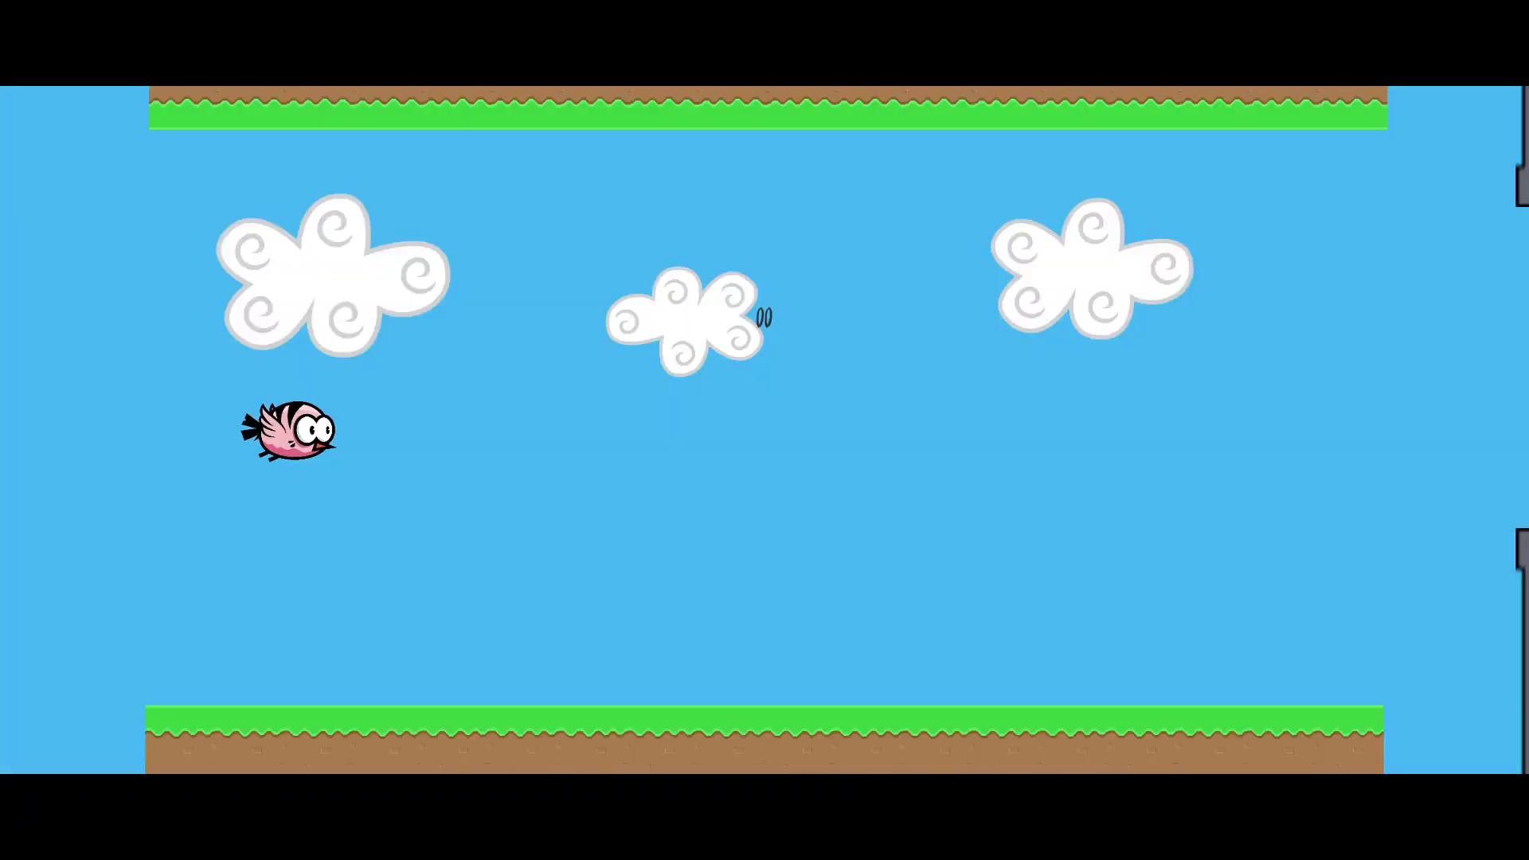
key("space")
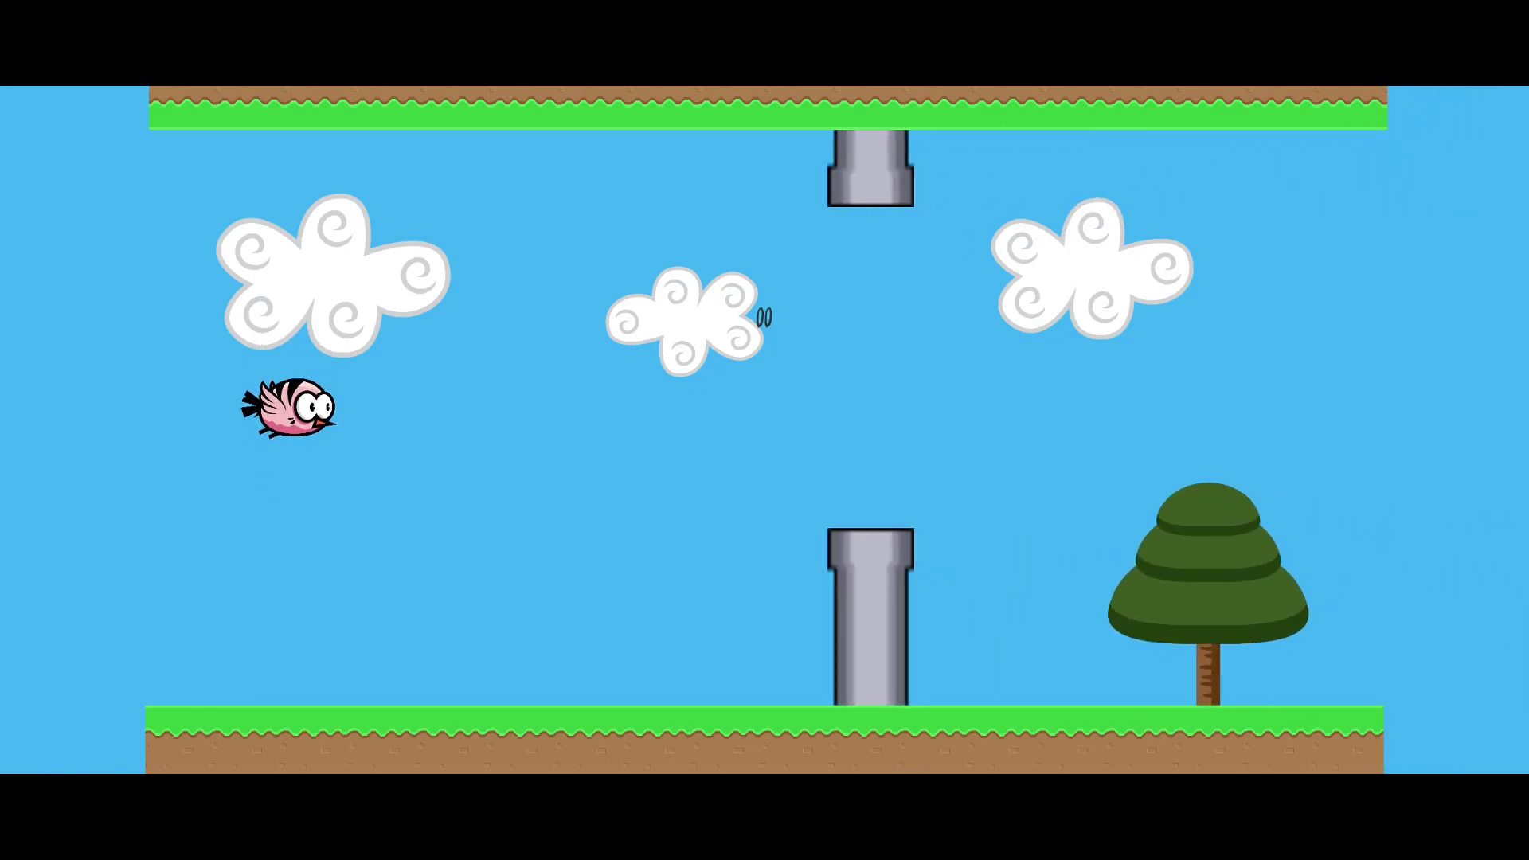
key("space")
key("space")
key("space")
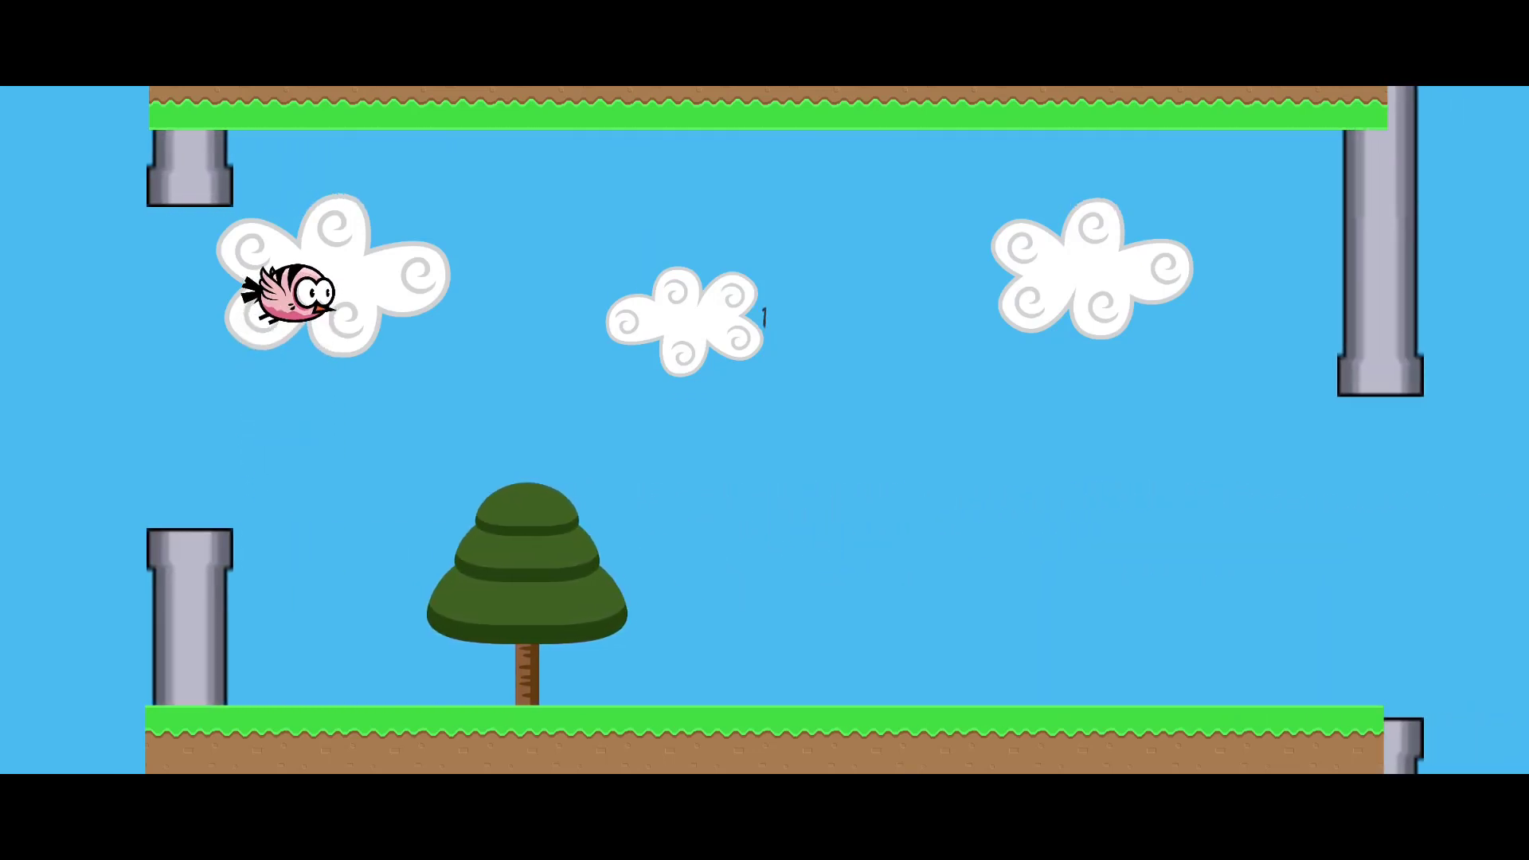
key("space")
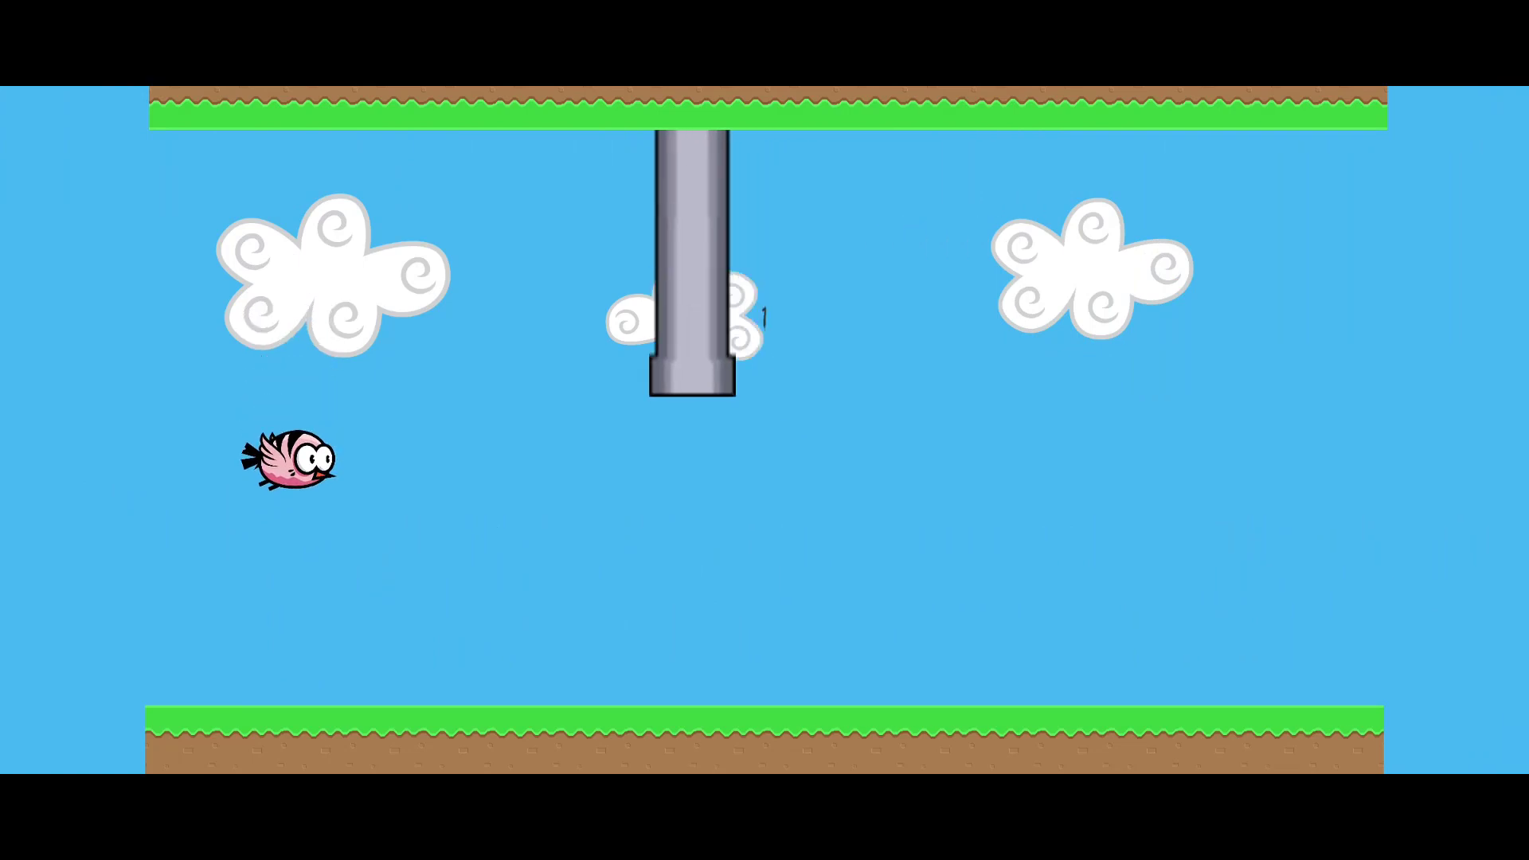
key("space")
key("space")
key("space")
key("space")
key("space")
key("space")
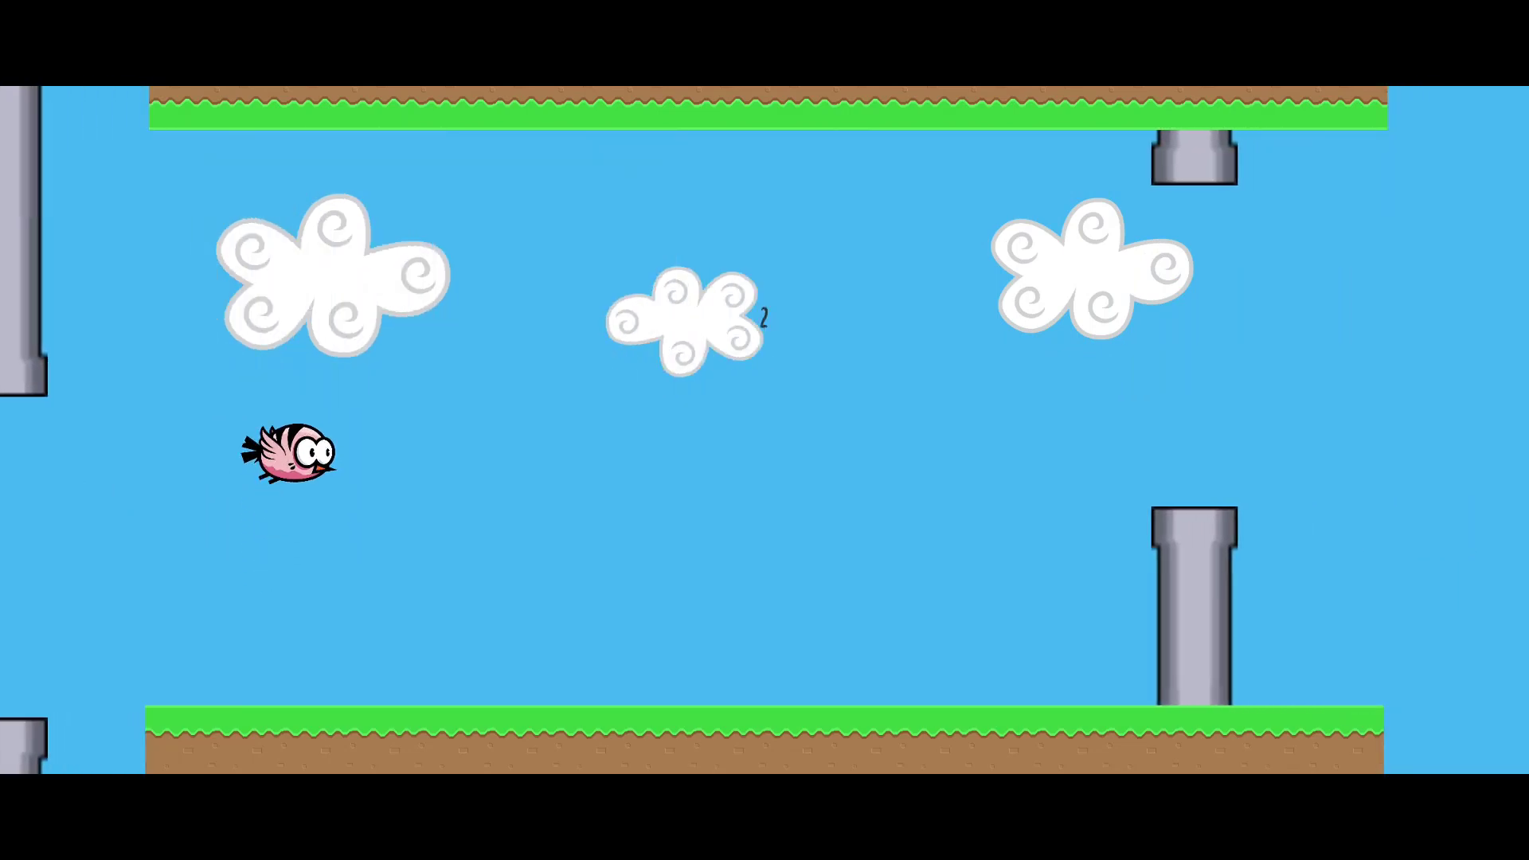
key("space")
key("space")
key("space")
key("space")
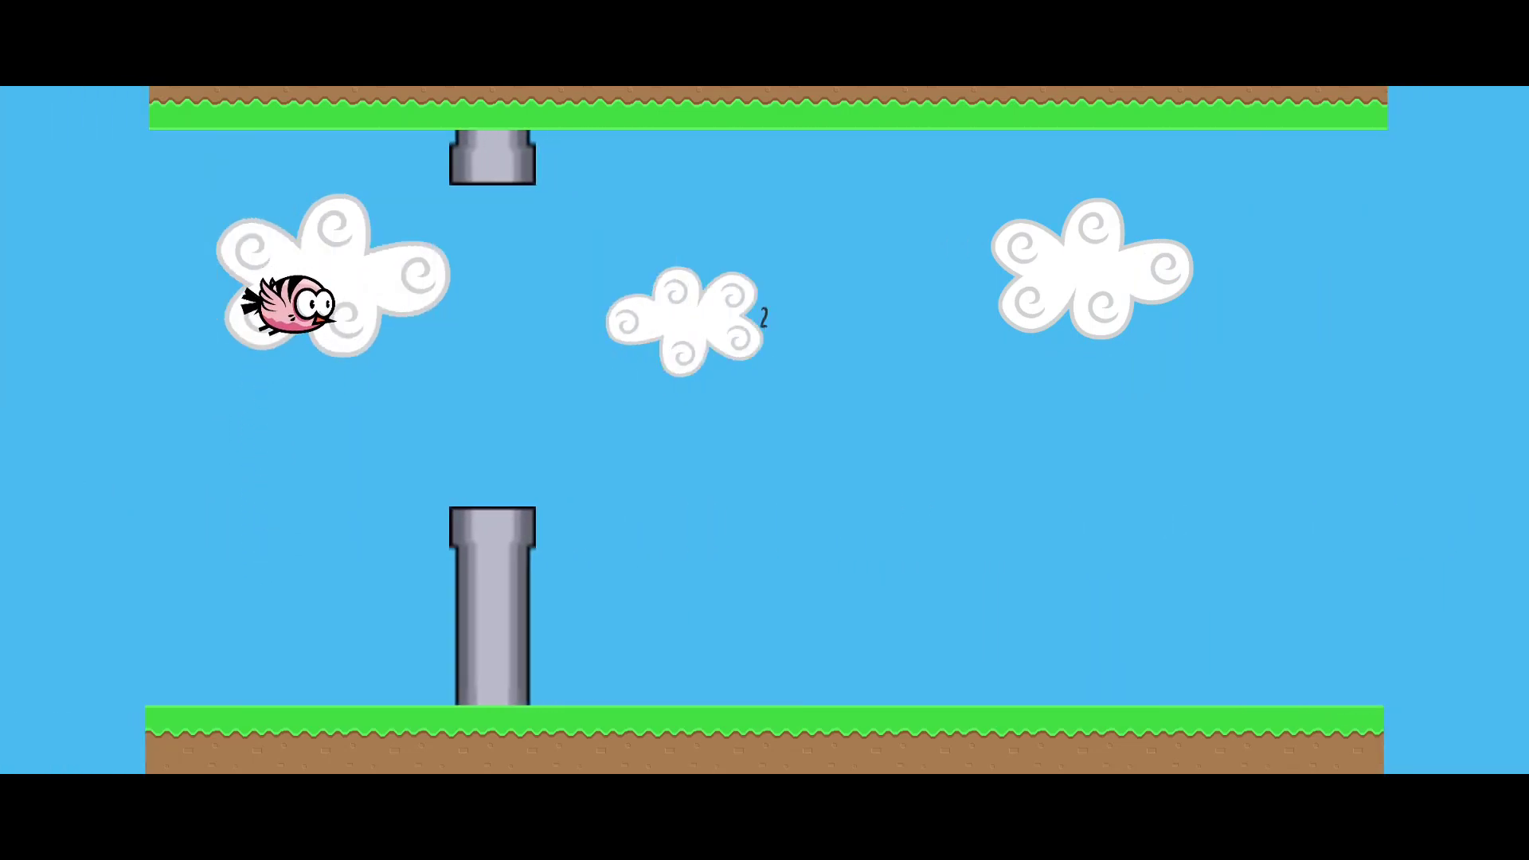
key("space")
key("space")
key("space")
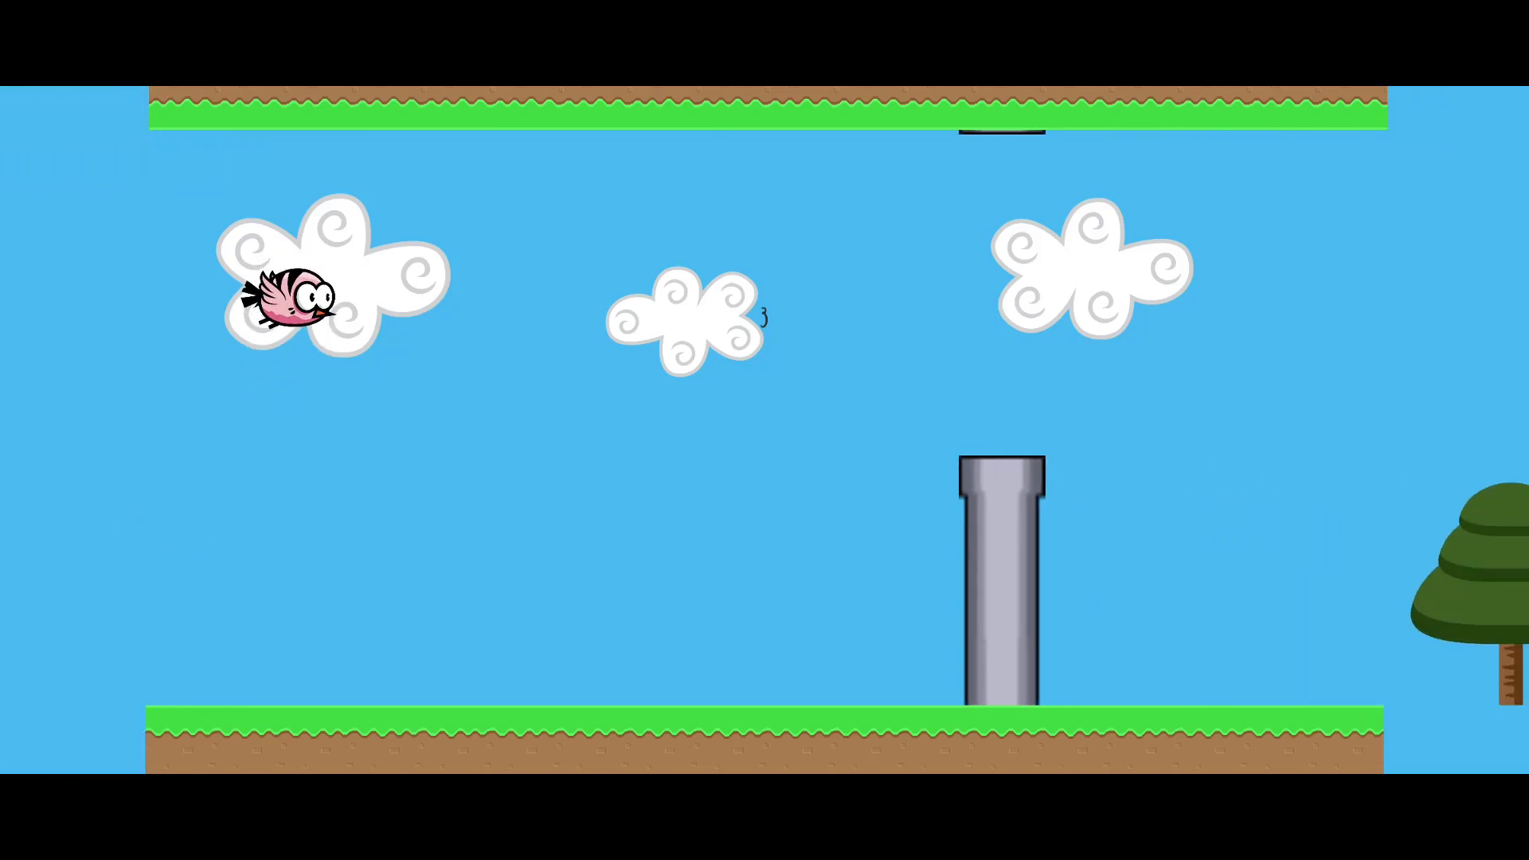
key("space")
key("space")
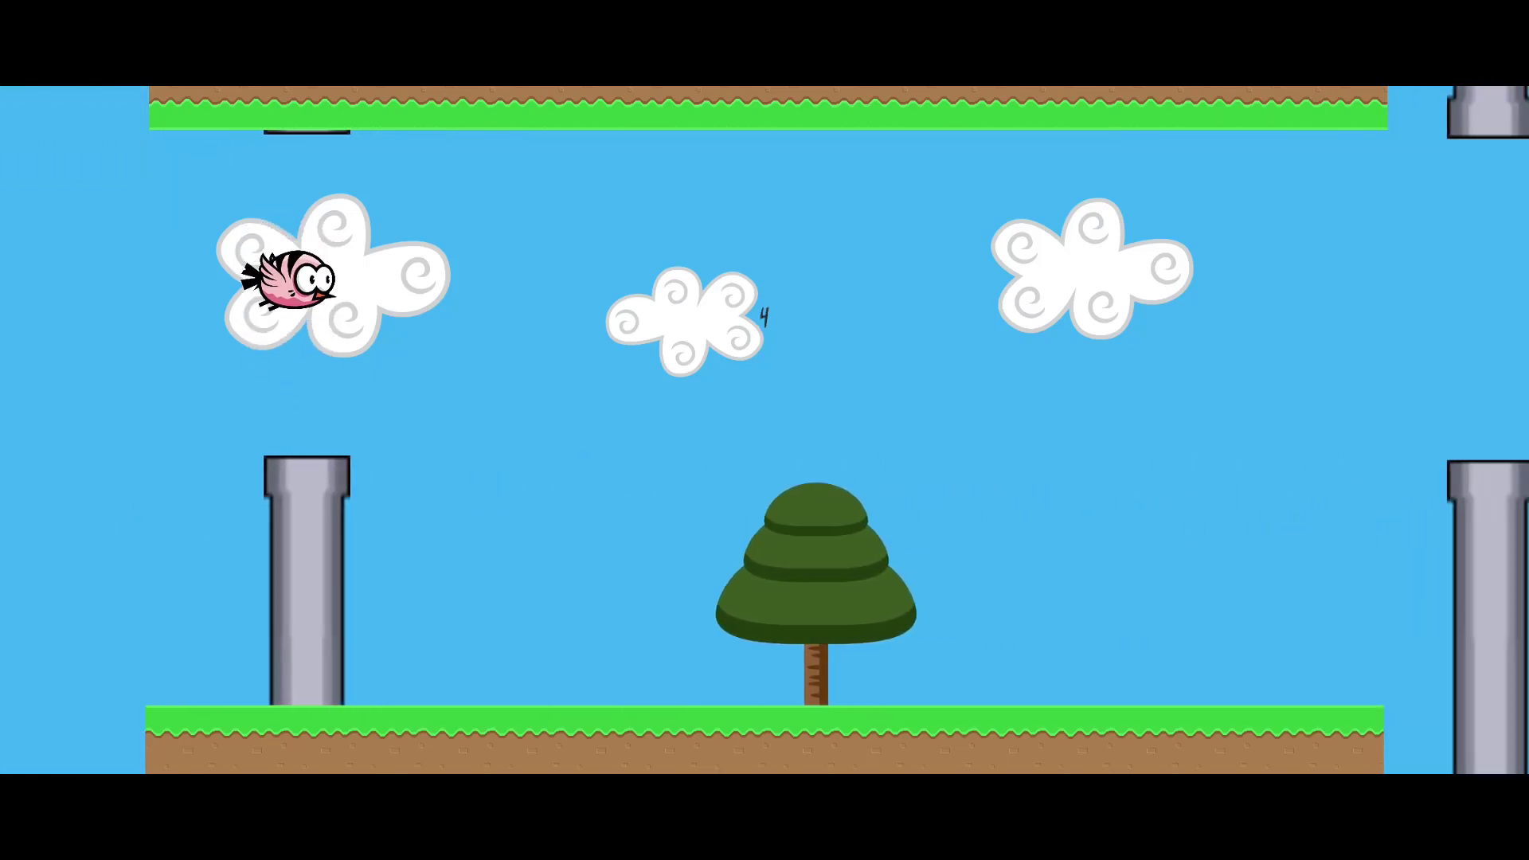
key("space")
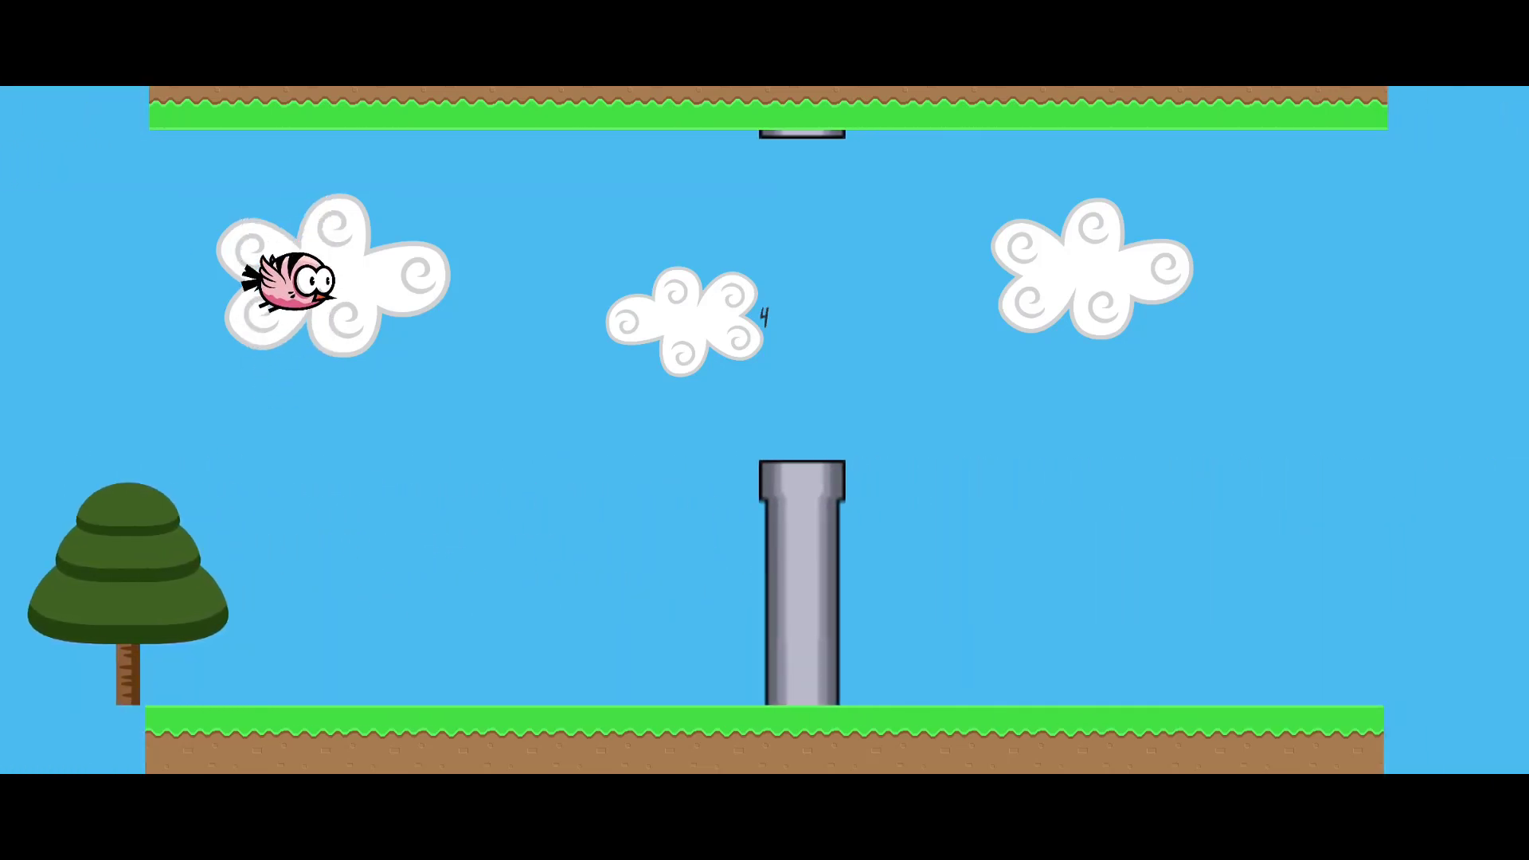
key("space")
key("space")
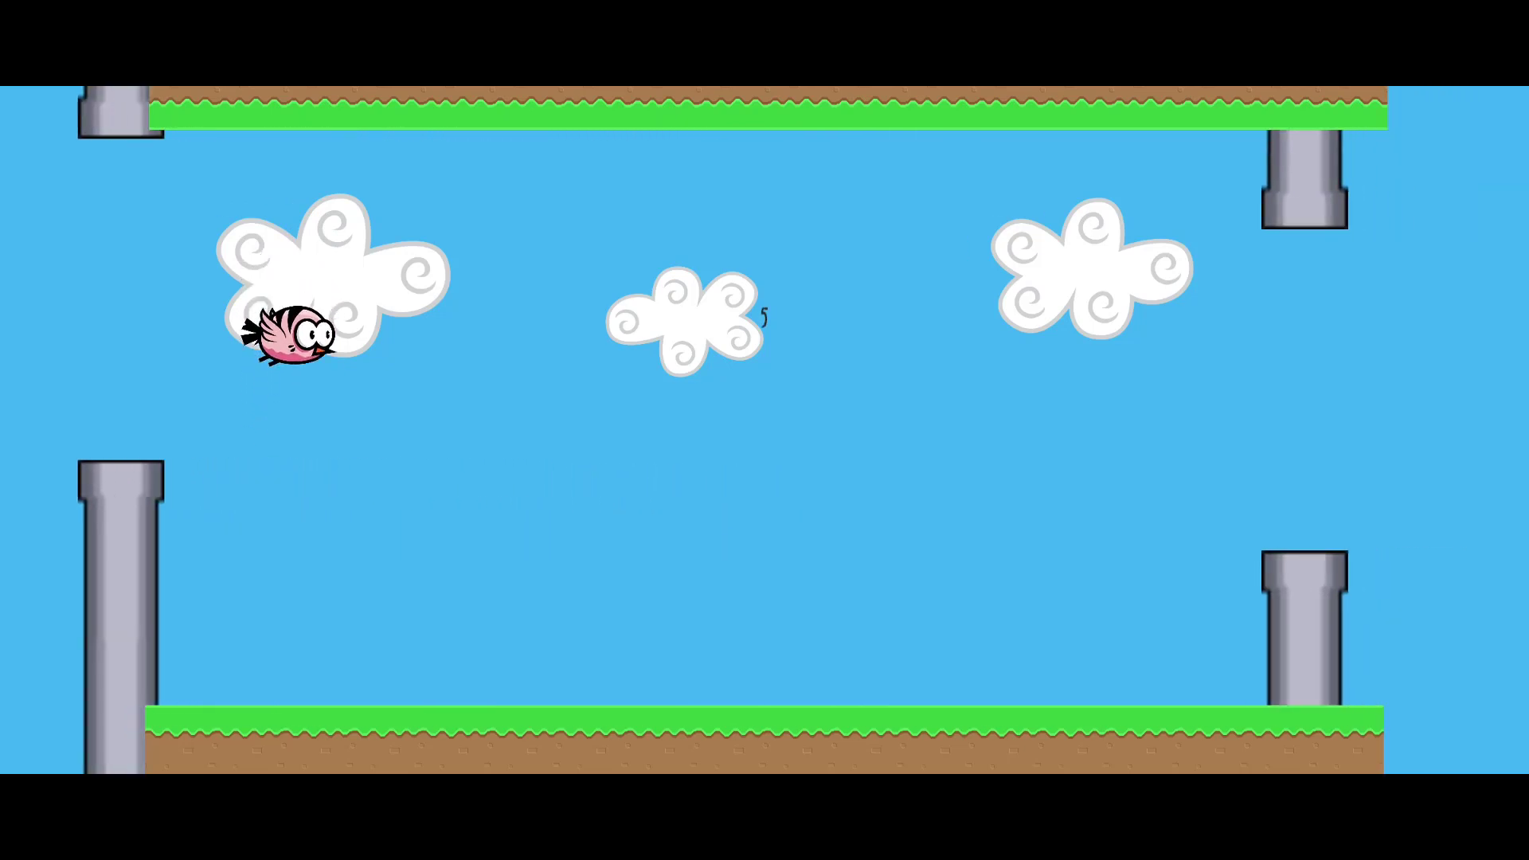
key("space")
key("space")
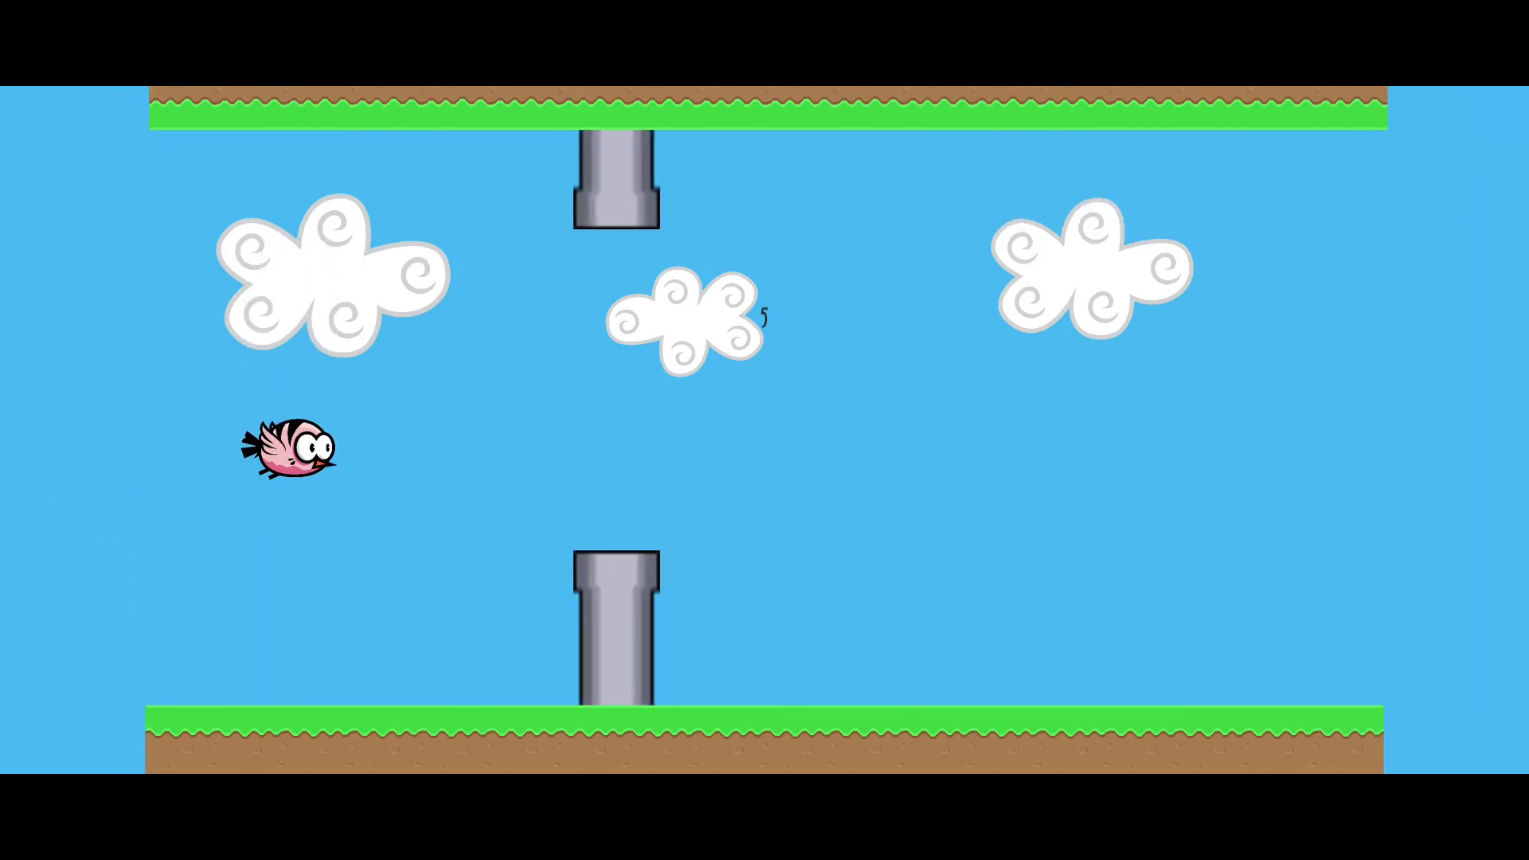
key("space")
key("space")
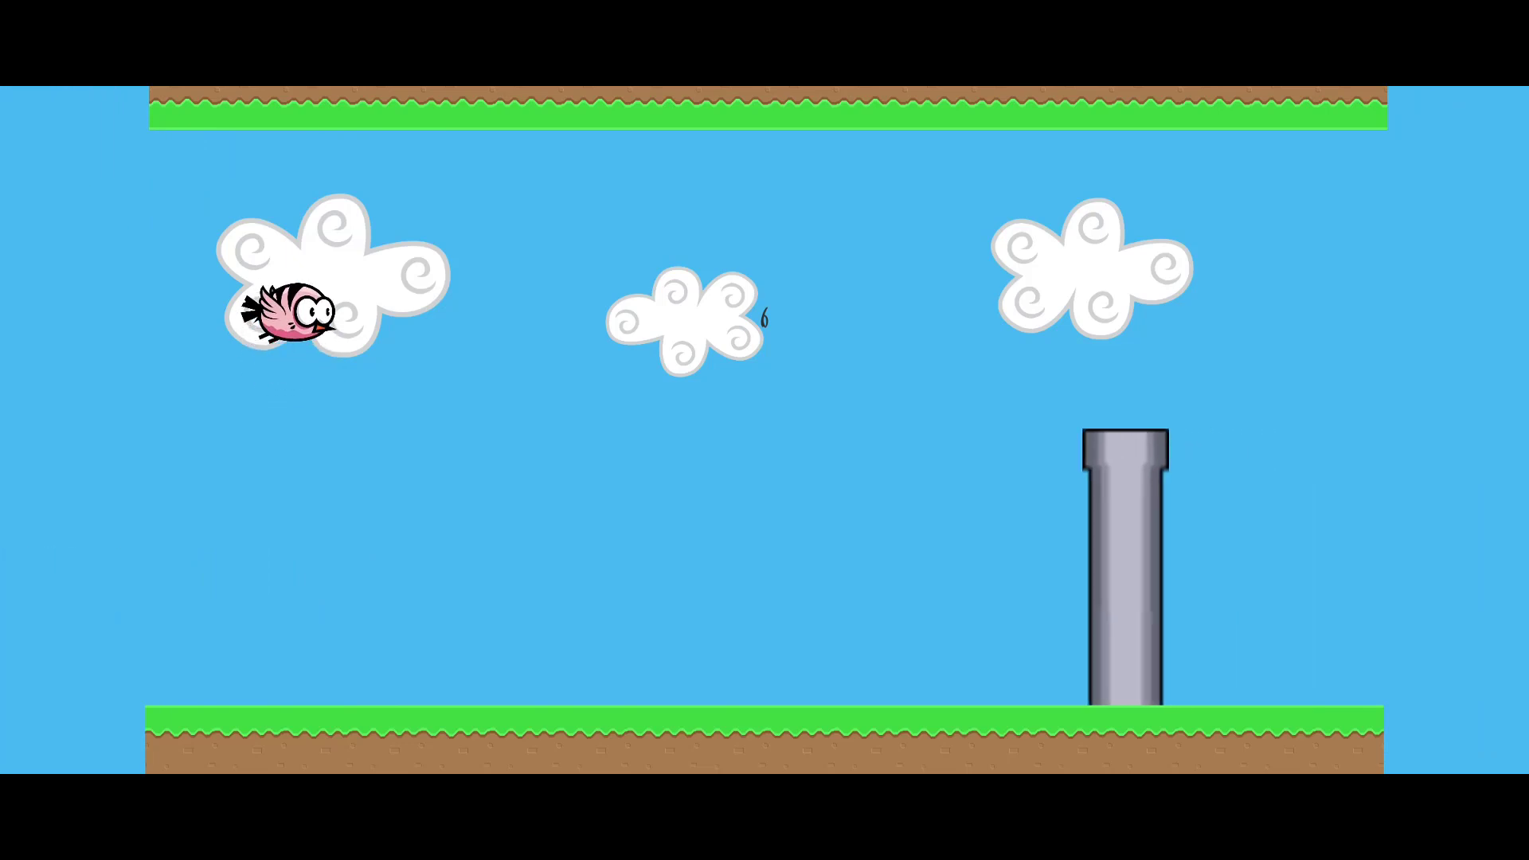
key("space")
key("space")
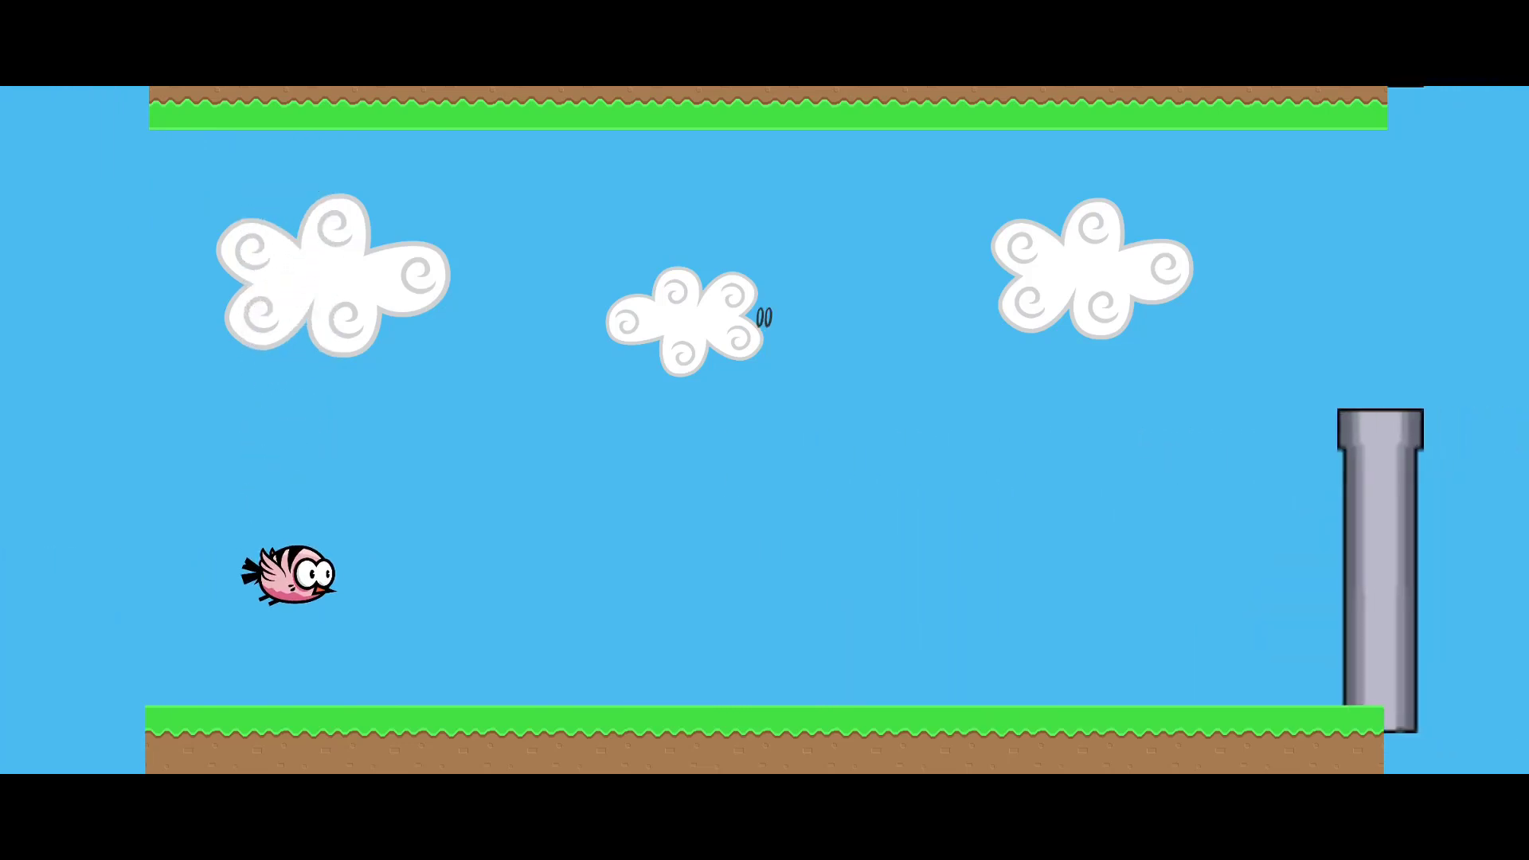
key("space")
key("space")
key("space")
key("space")
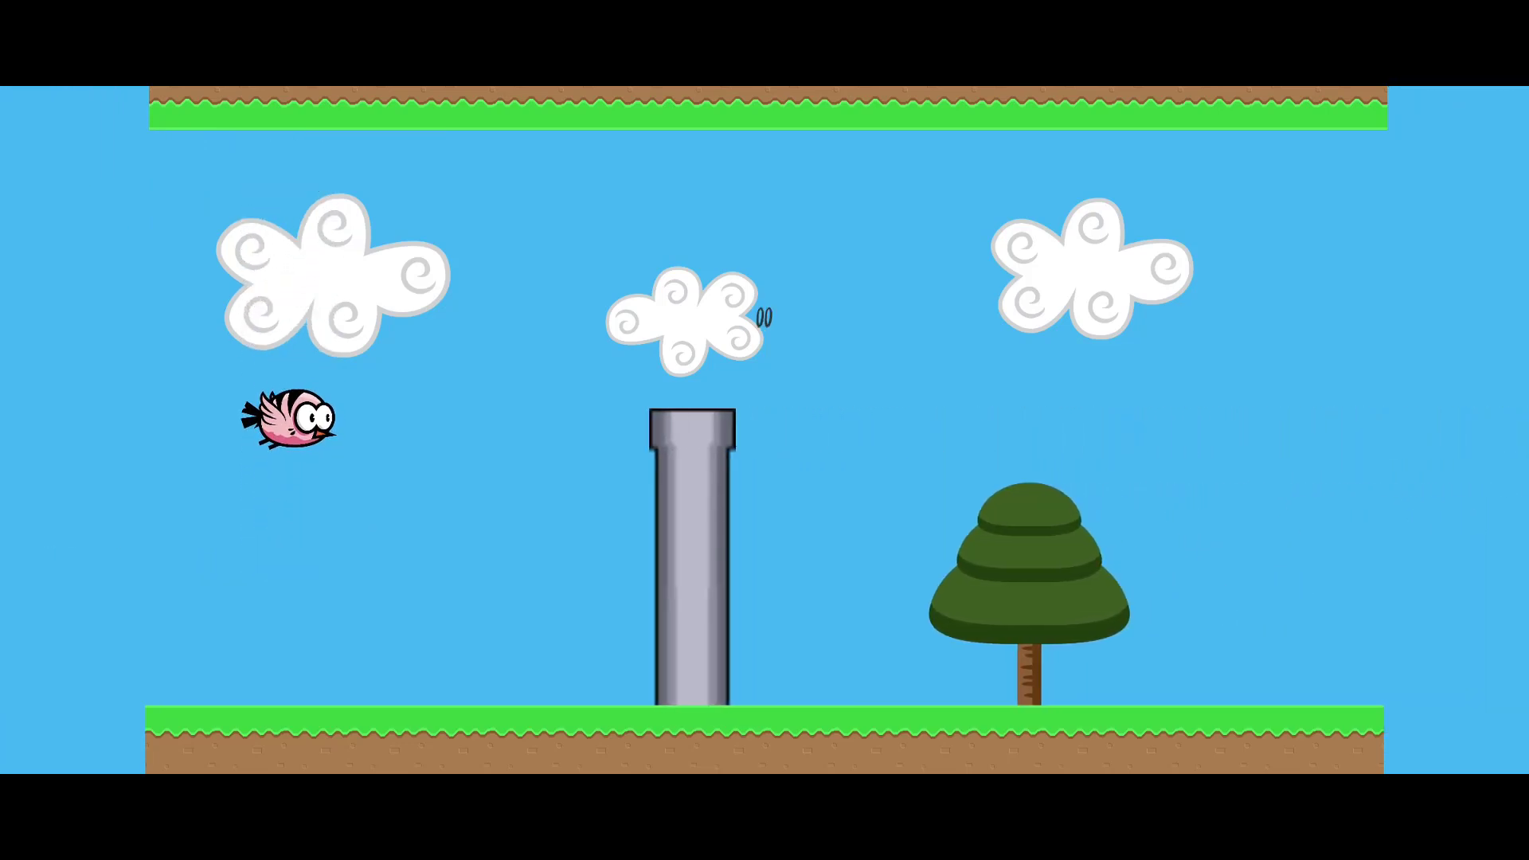
key("space")
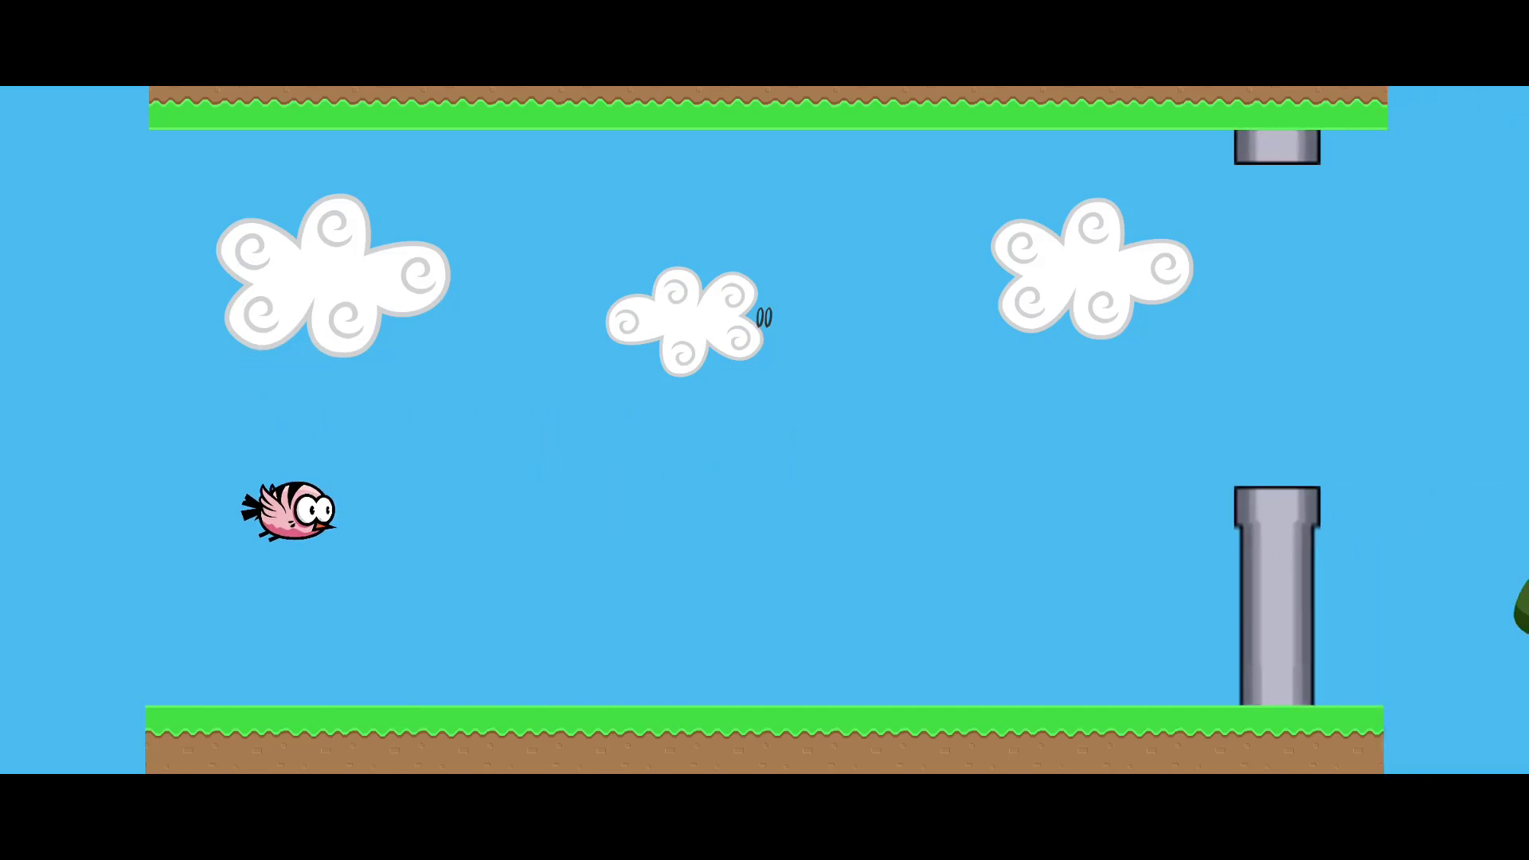
key("space")
key("space")
key("space")
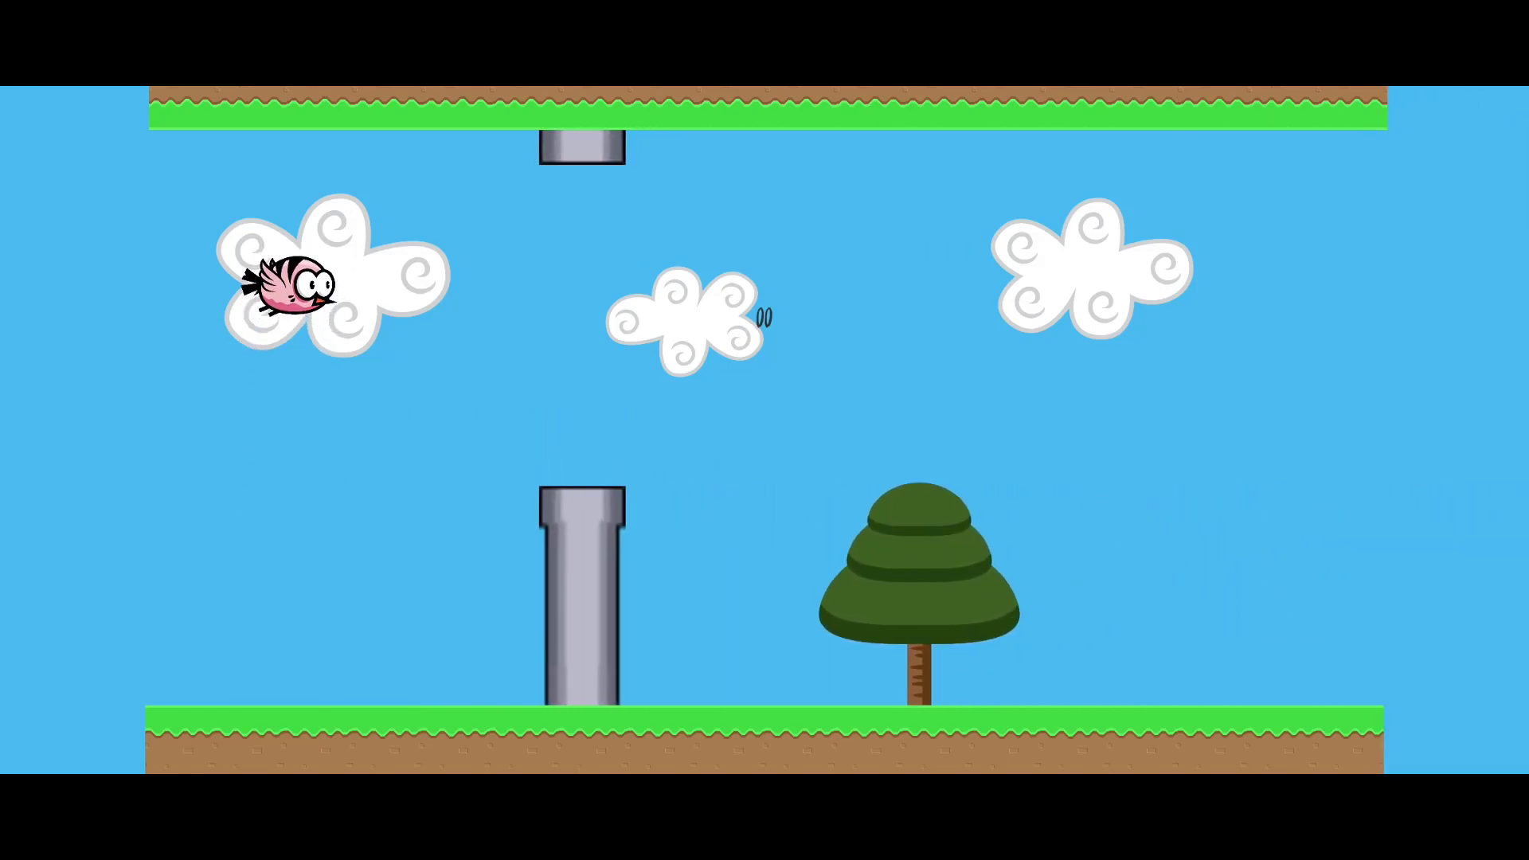
key("space")
key("space")
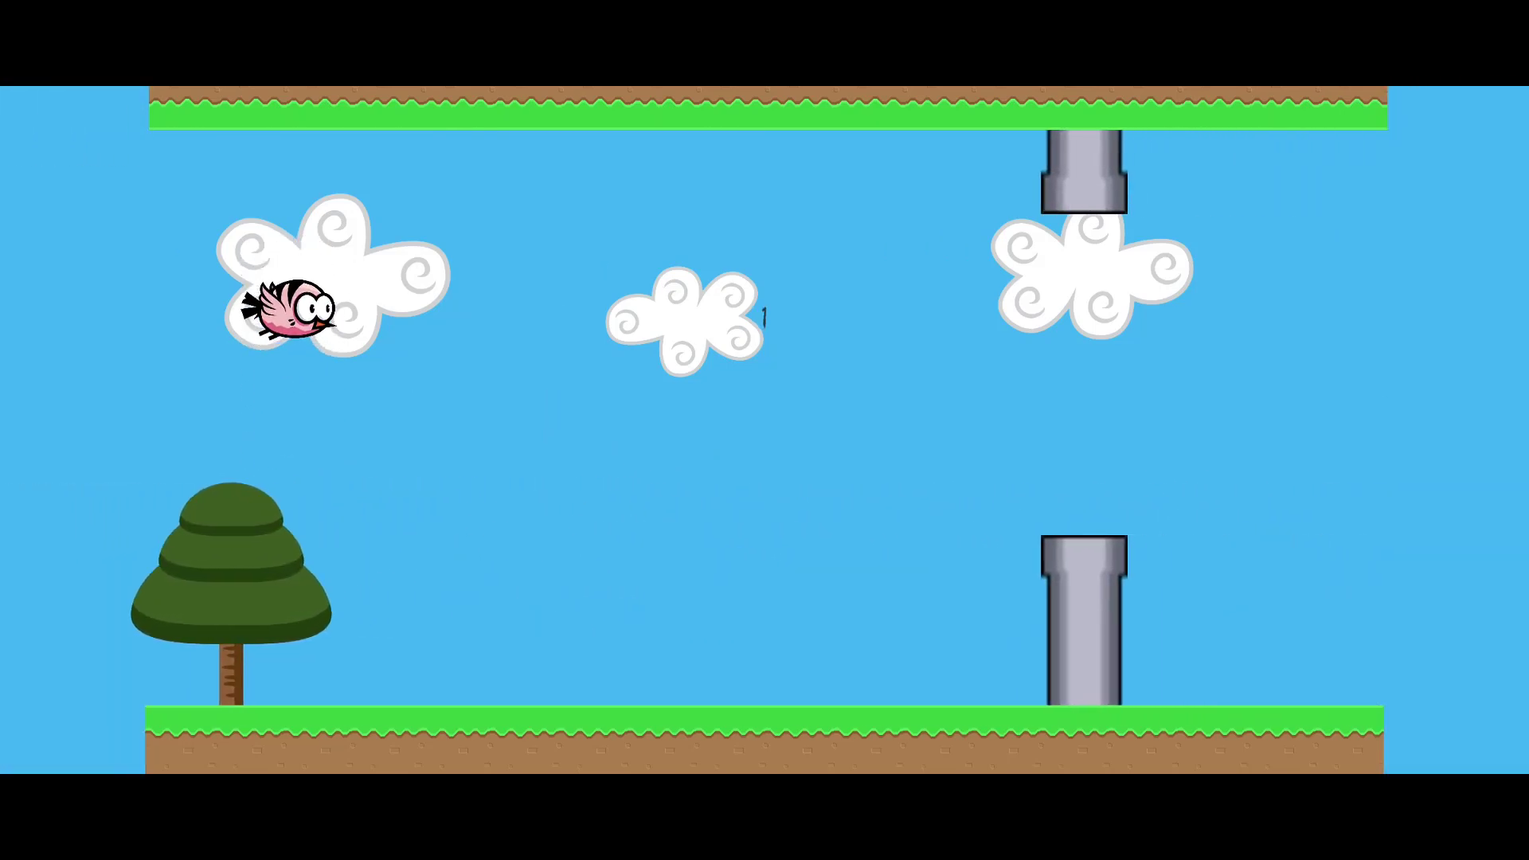
key("space")
key("space")
key("space")
key("space")
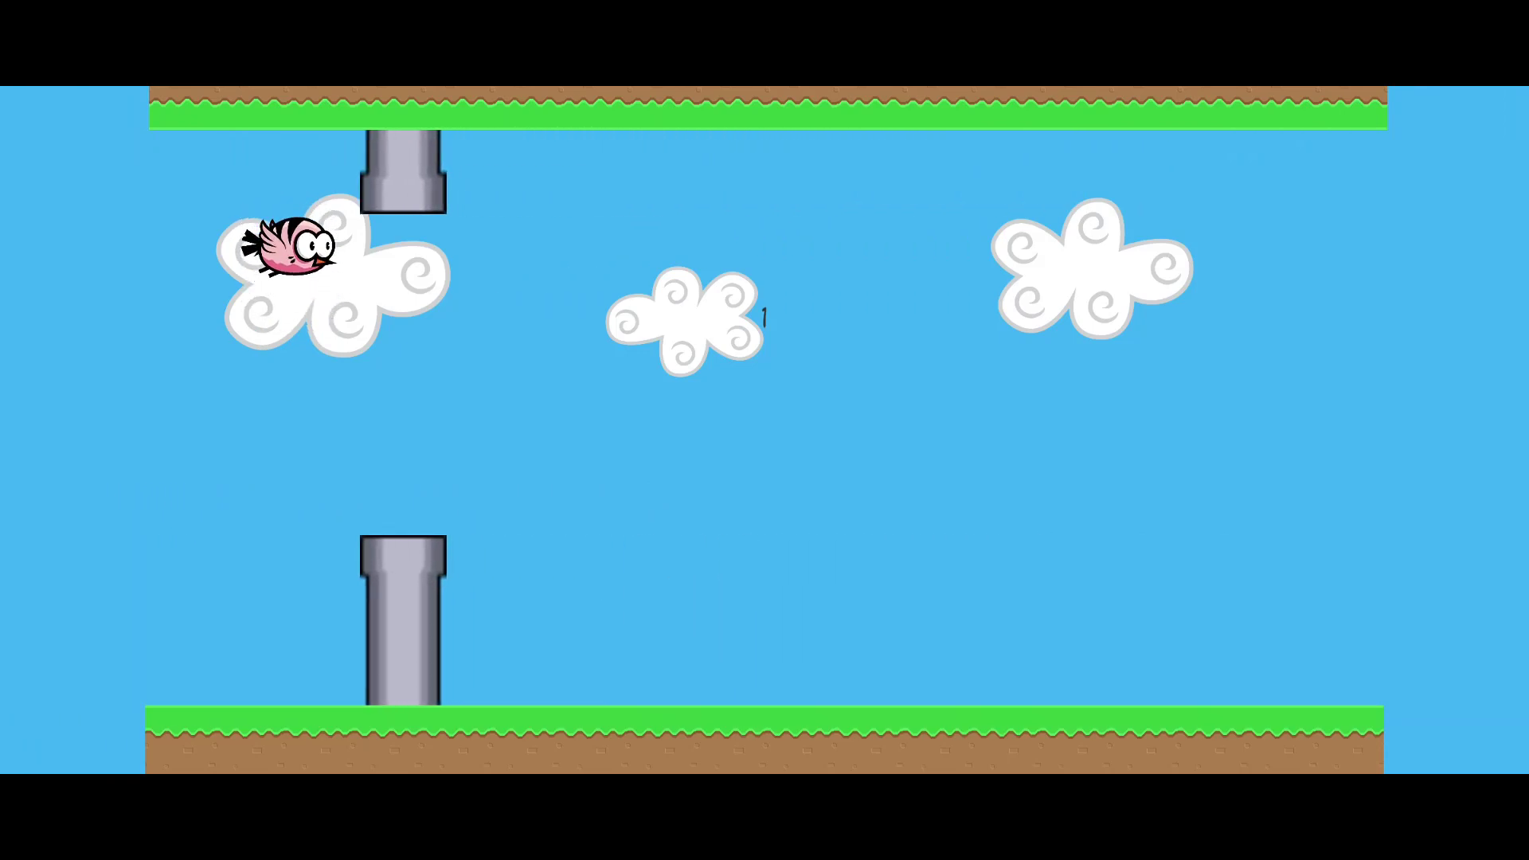
key("space")
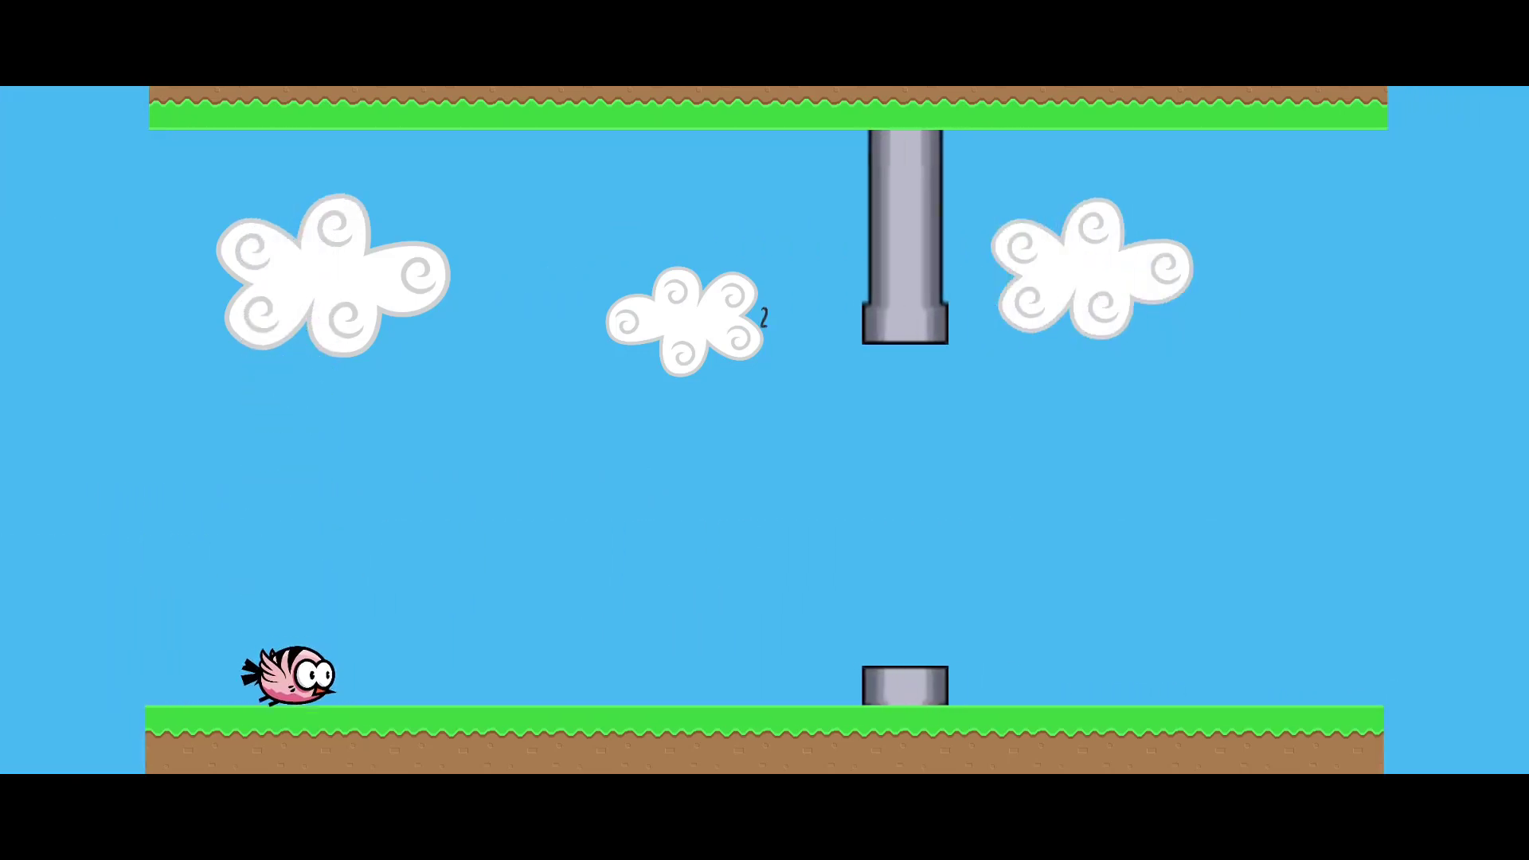
key("space")
key("space")
key("space")
key("space")
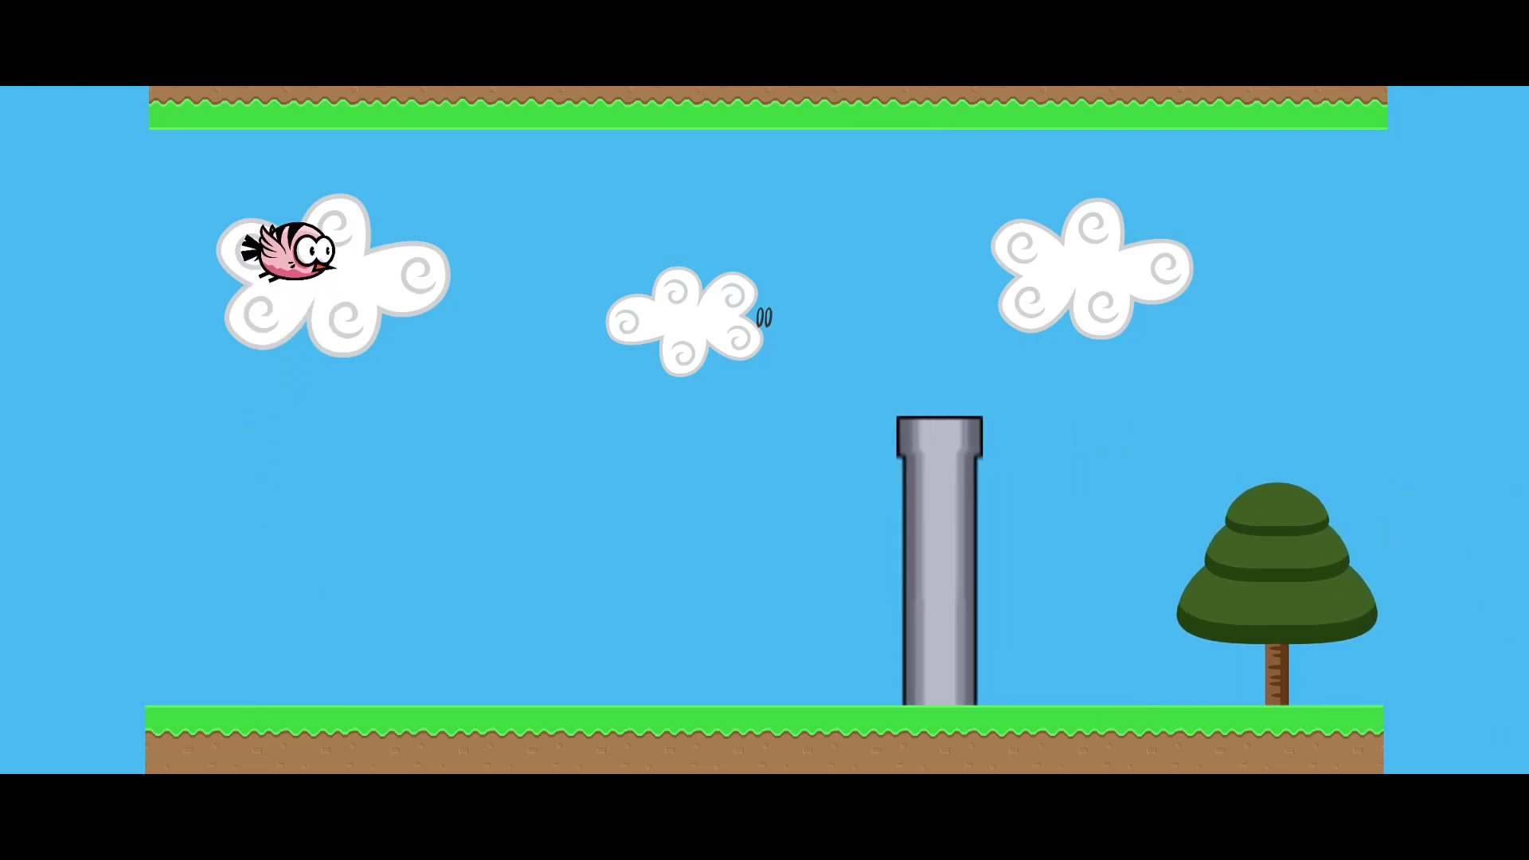
key("space")
key("space")
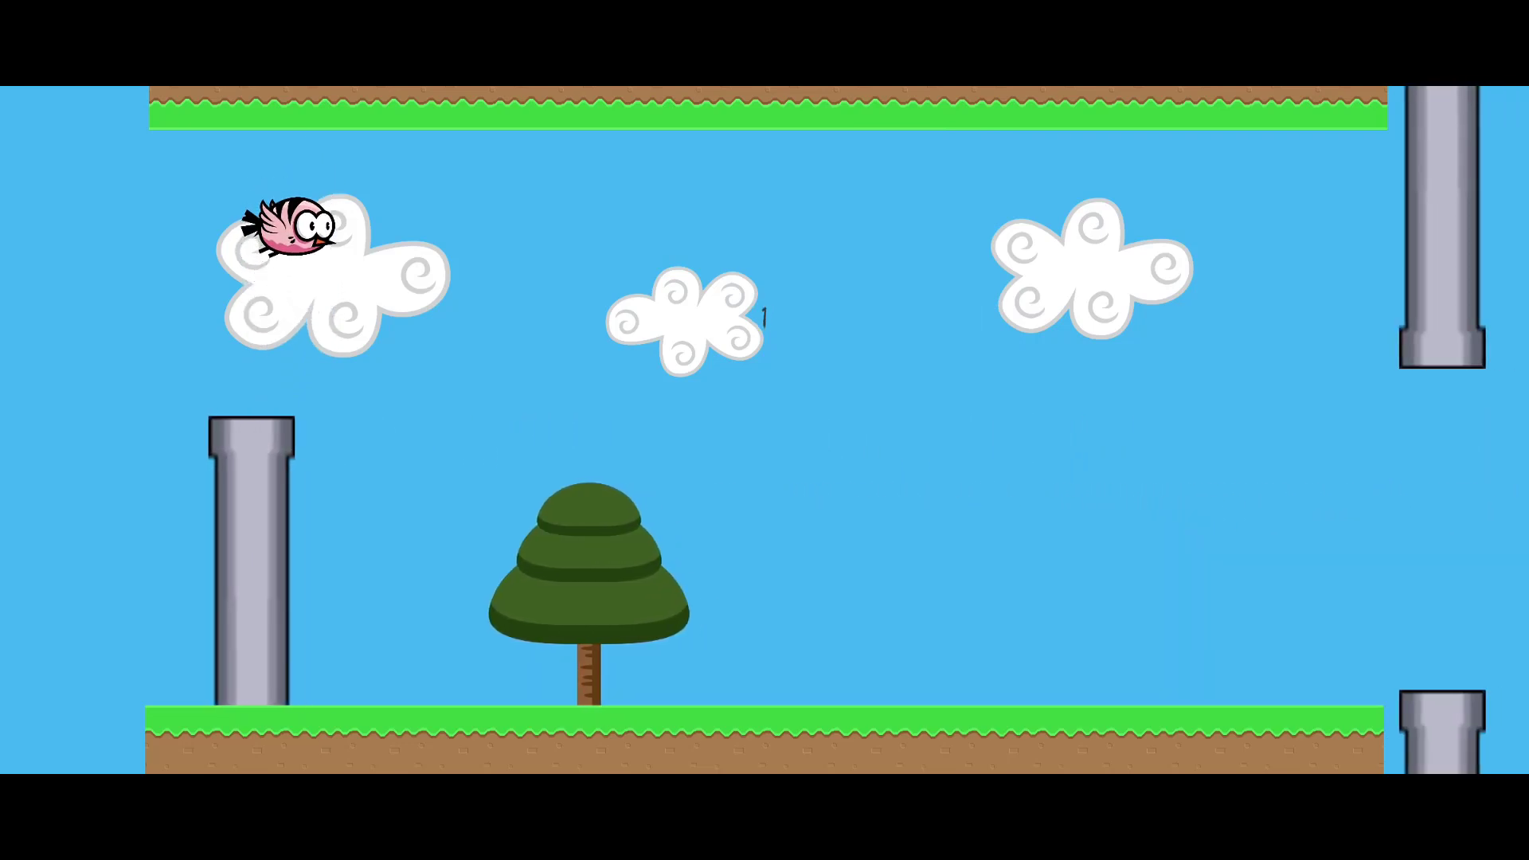
key("space")
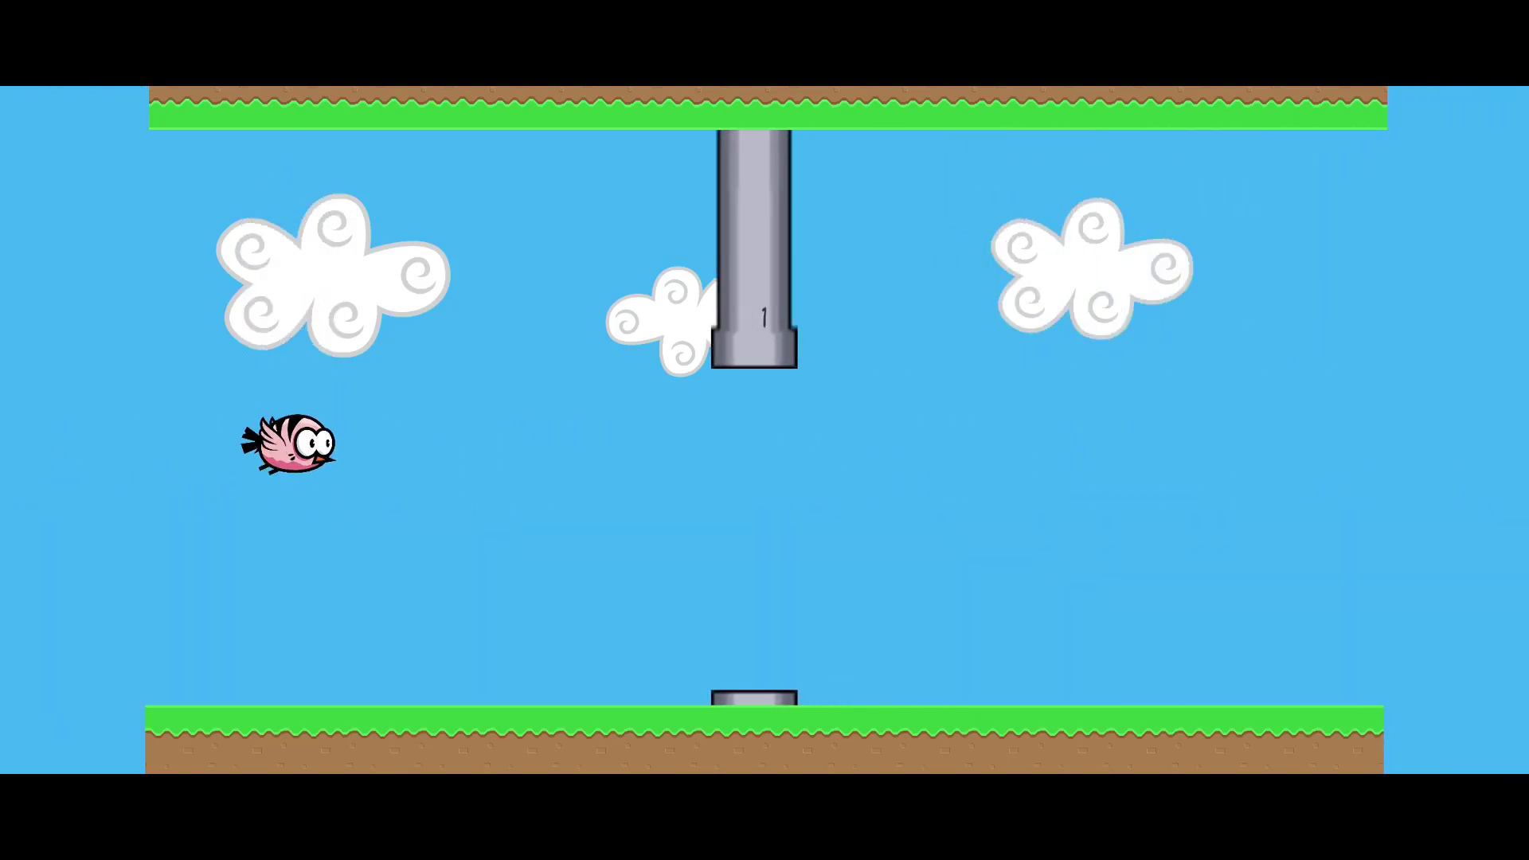
key("space")
key("space")
key("space")
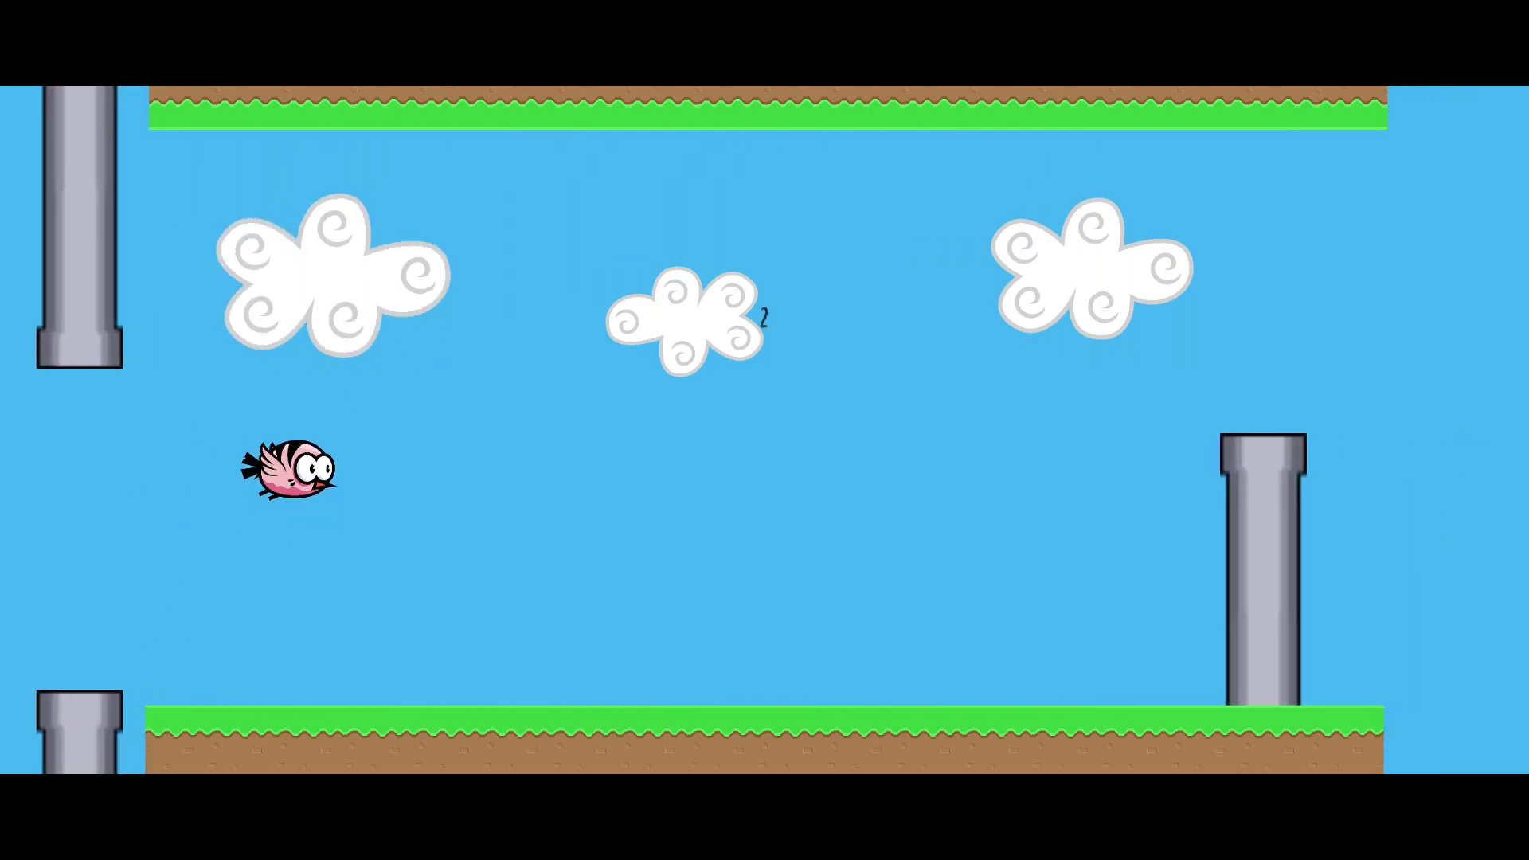
key("space")
key("space")
key("space")
key("space")
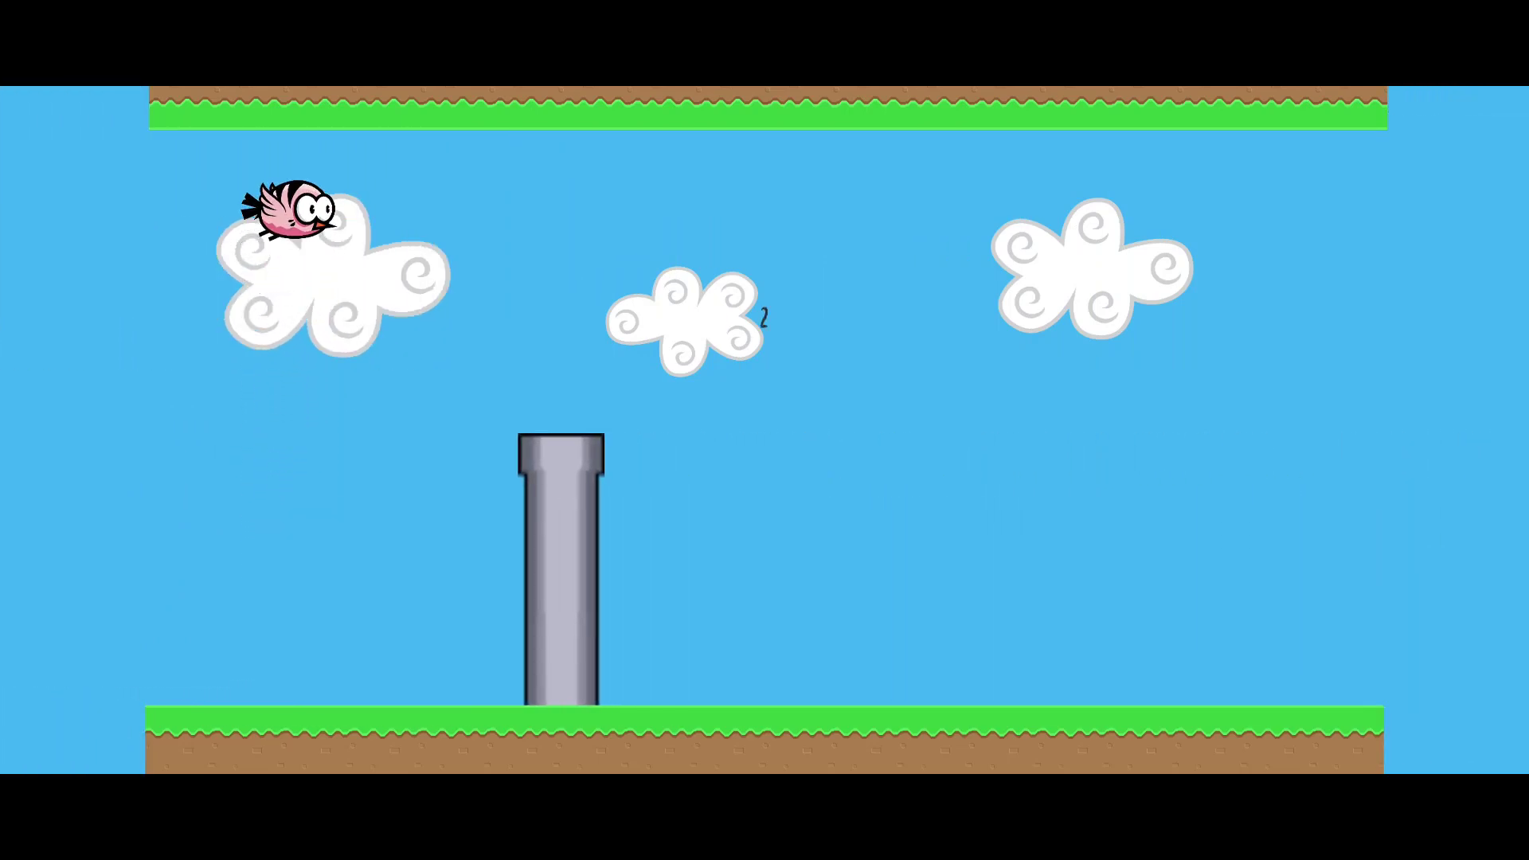
key("space")
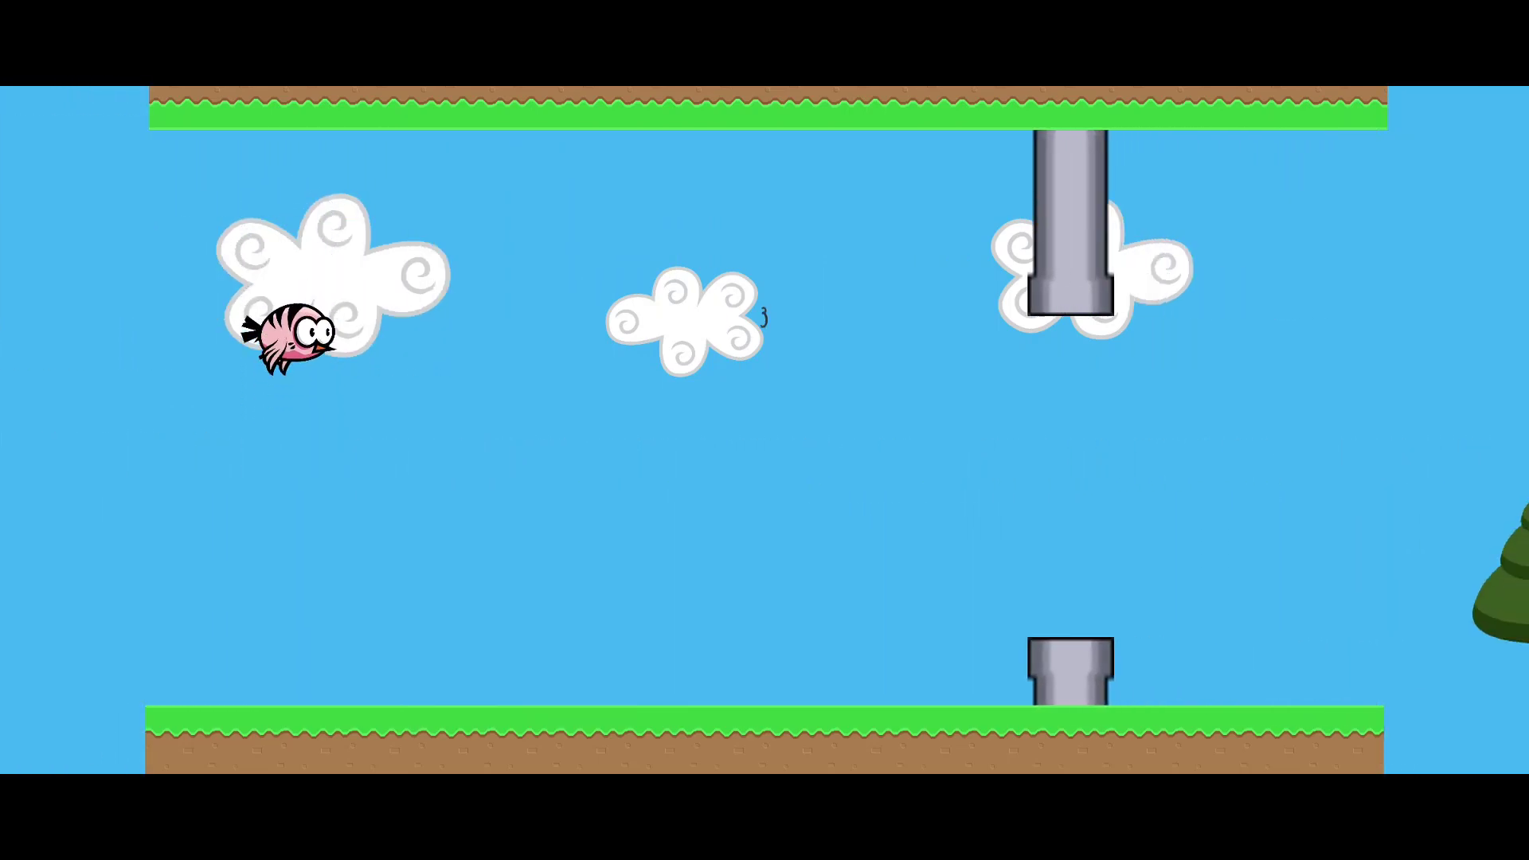
key("space")
key("space")
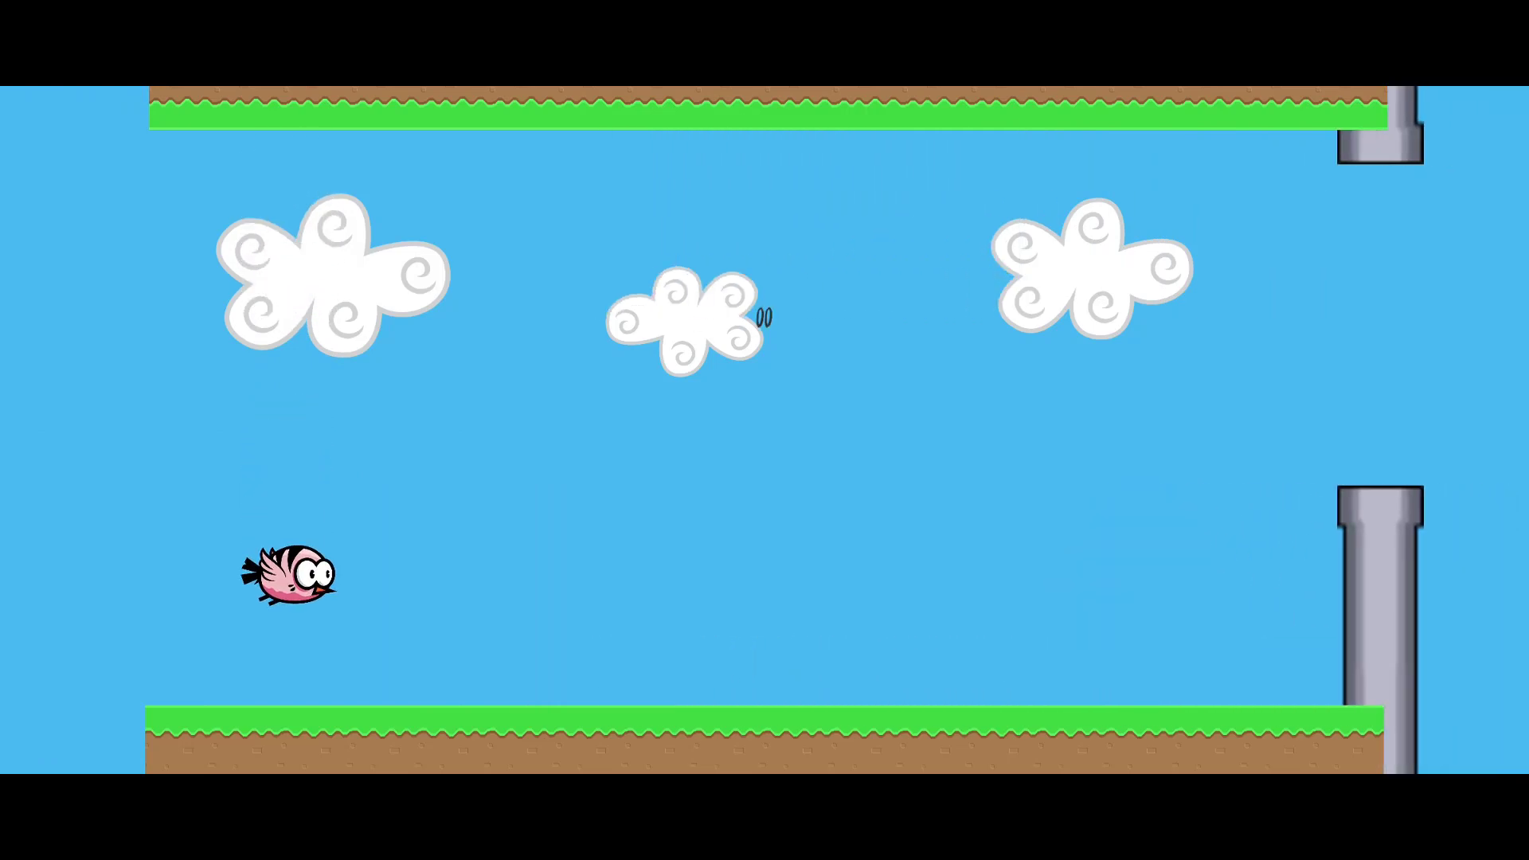
key("space")
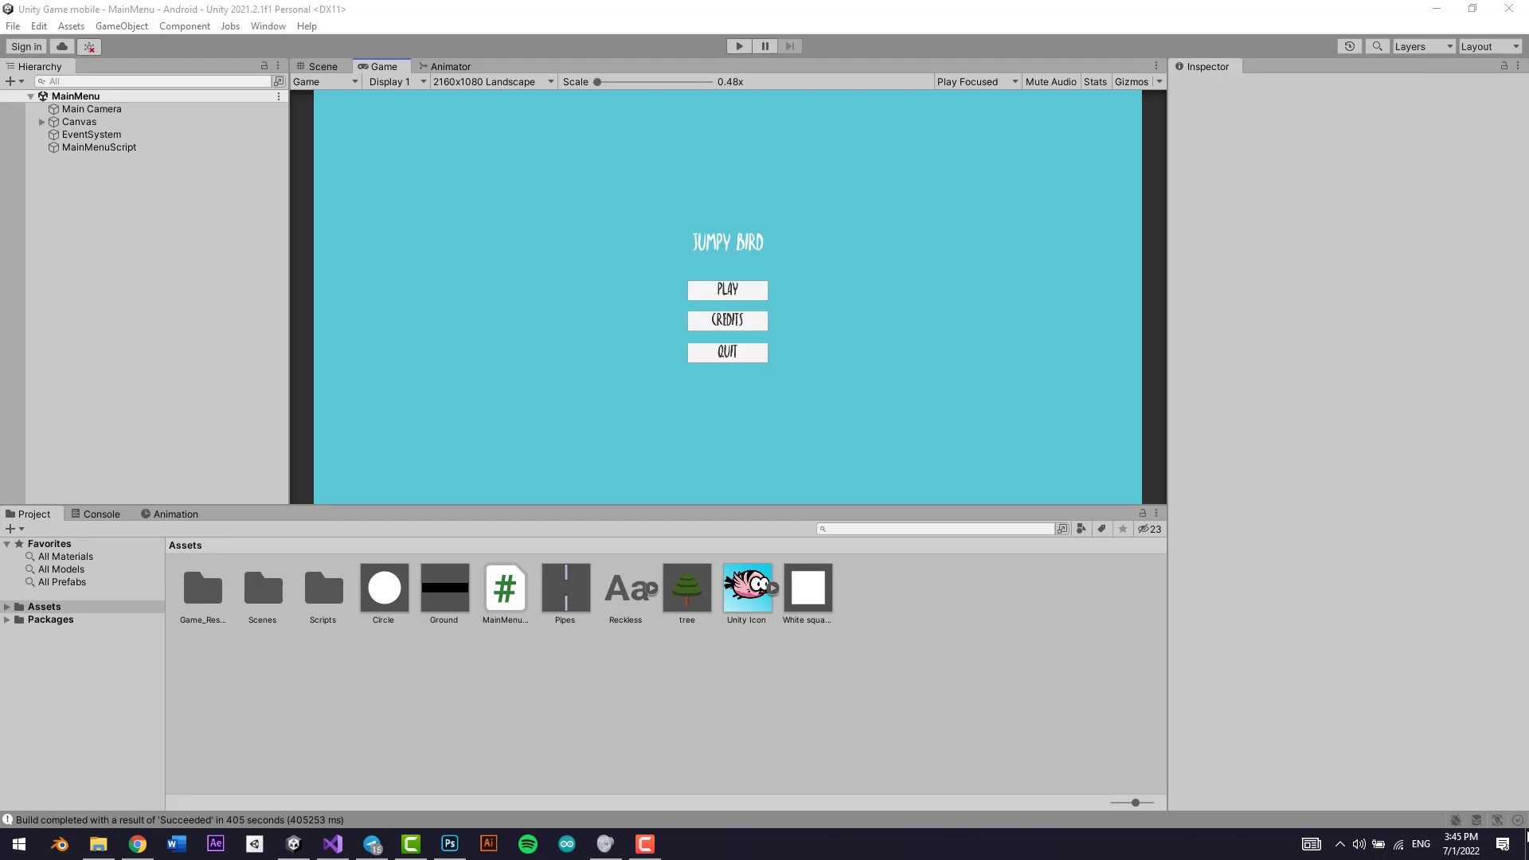
Check the Game view's resolution and aspect ratio options without changing the selection, and return to the Scene view
left_click(475, 83)
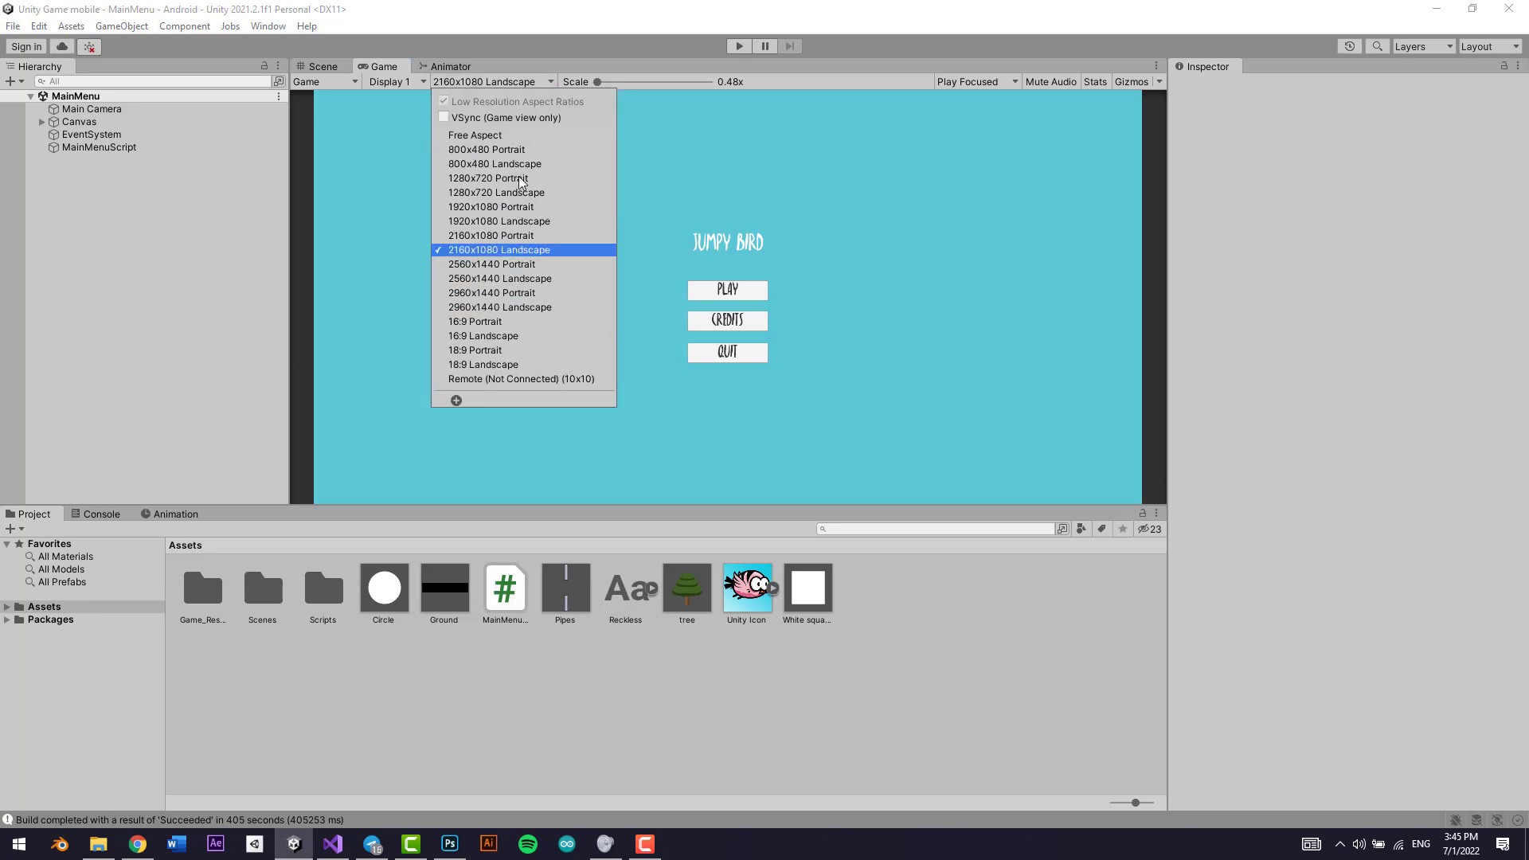
left_click(500, 83)
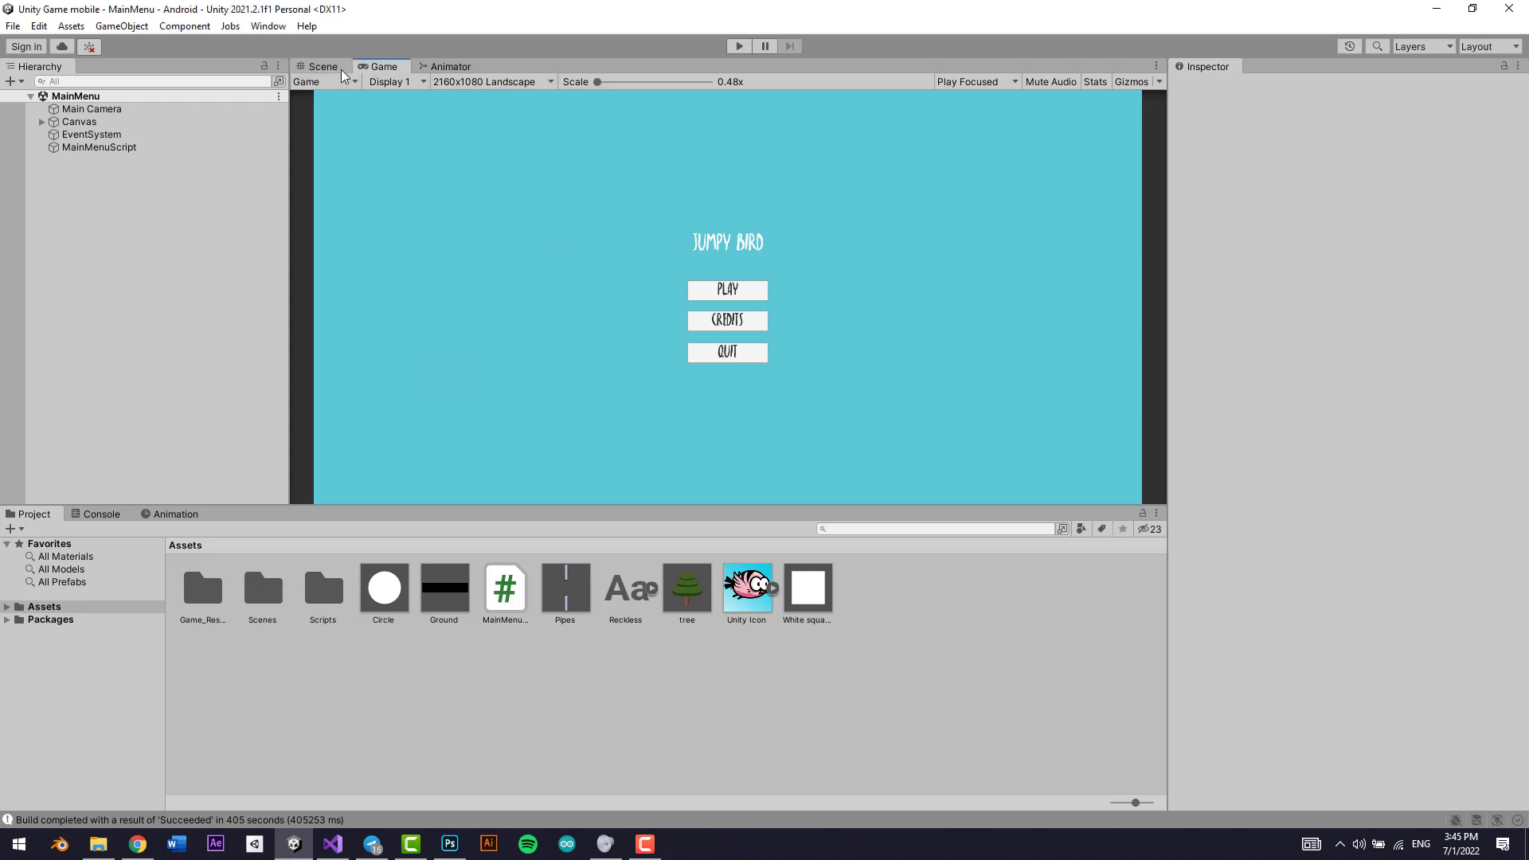
left_click(323, 67)
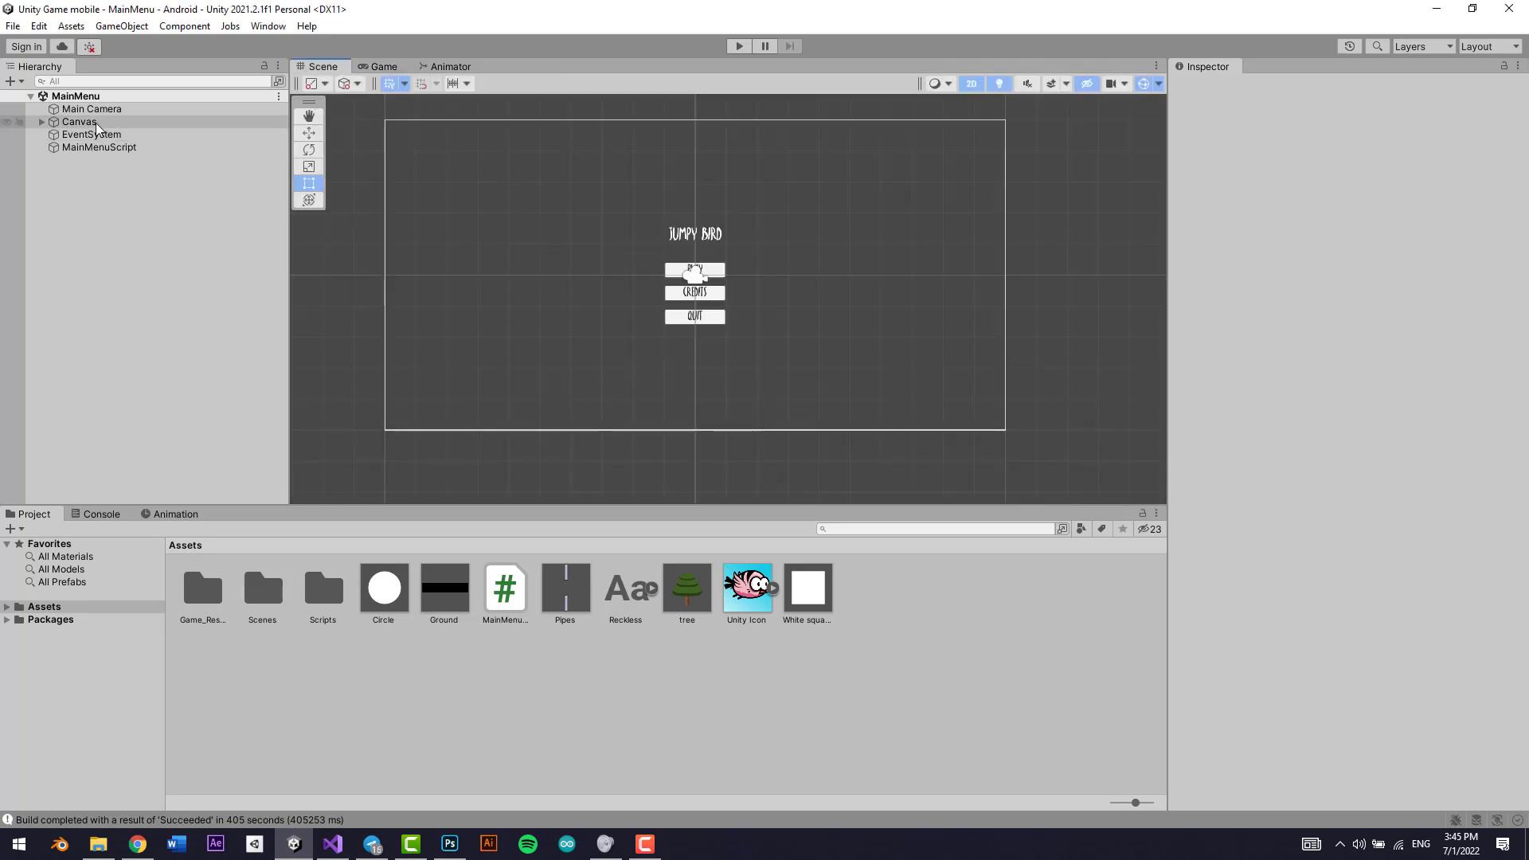
Open SampleScene from the Scenes folder, check its layout in the Game view, and return to the Scene view
left_click(38, 125)
left_click(42, 122)
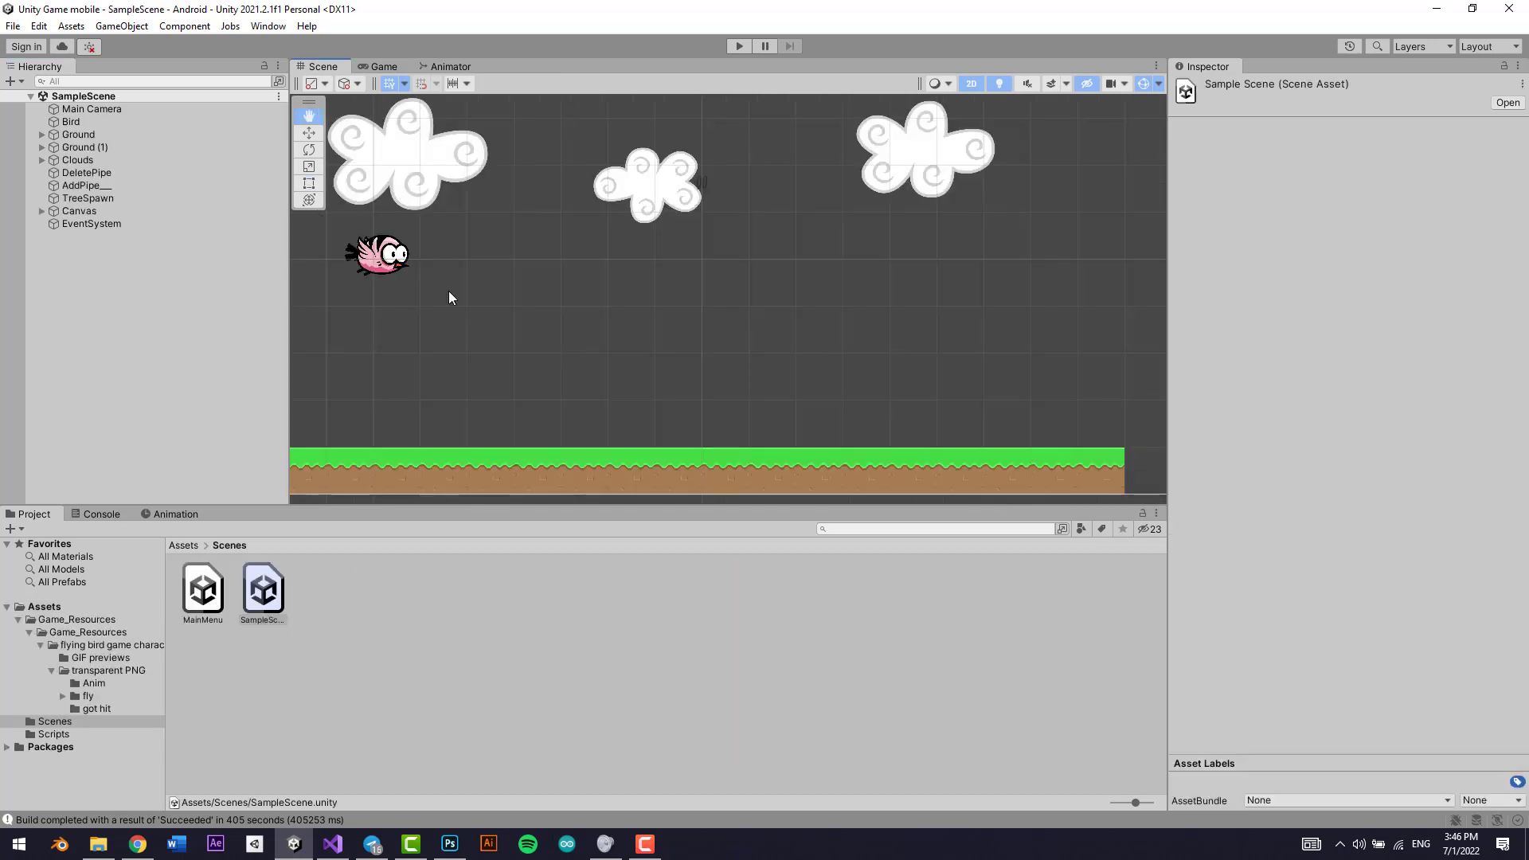
left_click(376, 66)
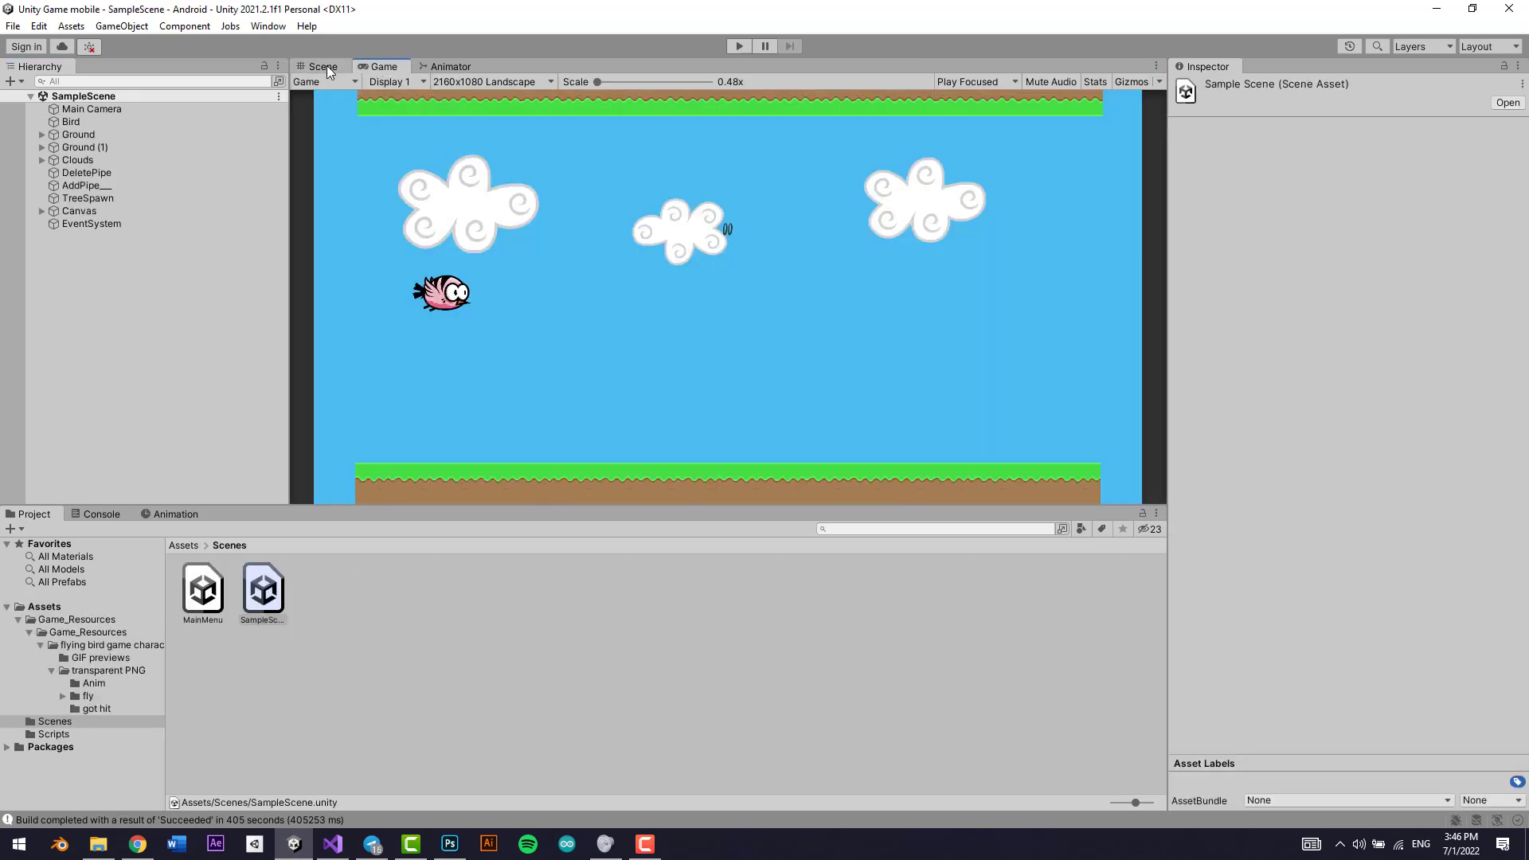
left_click(327, 66)
Extend the lower ground strip two tiles beyond the canvas's right edge by duplicating its end tile and placing the copies side by side
left_click(340, 440)
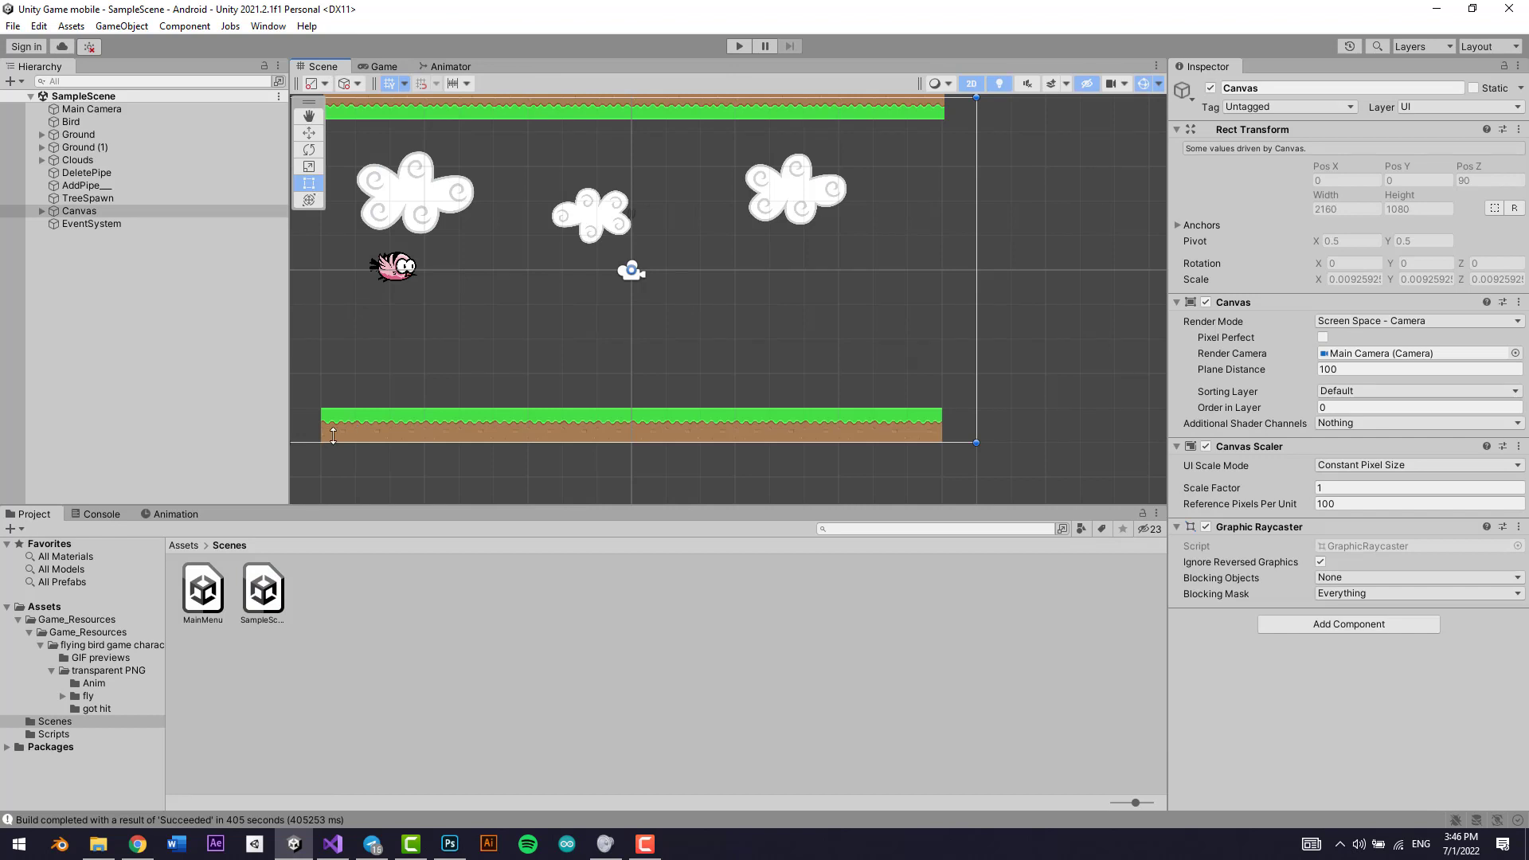
left_click(350, 418)
right_click_drag(439, 317, 535, 290)
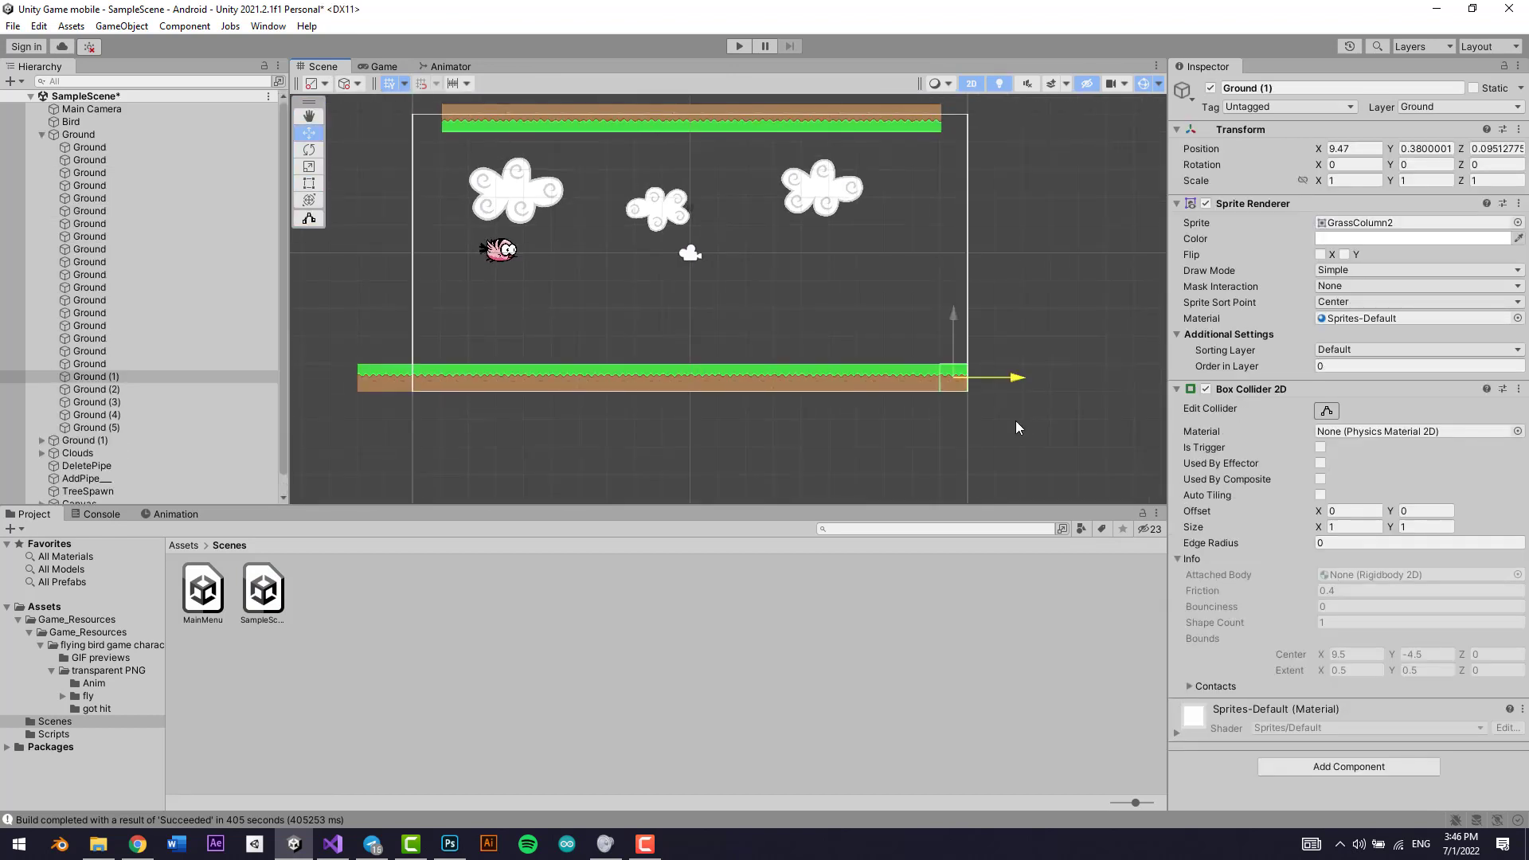
key("ctrl+d")
left_click_drag(1032, 421, 1061, 423)
key("ctrl+d")
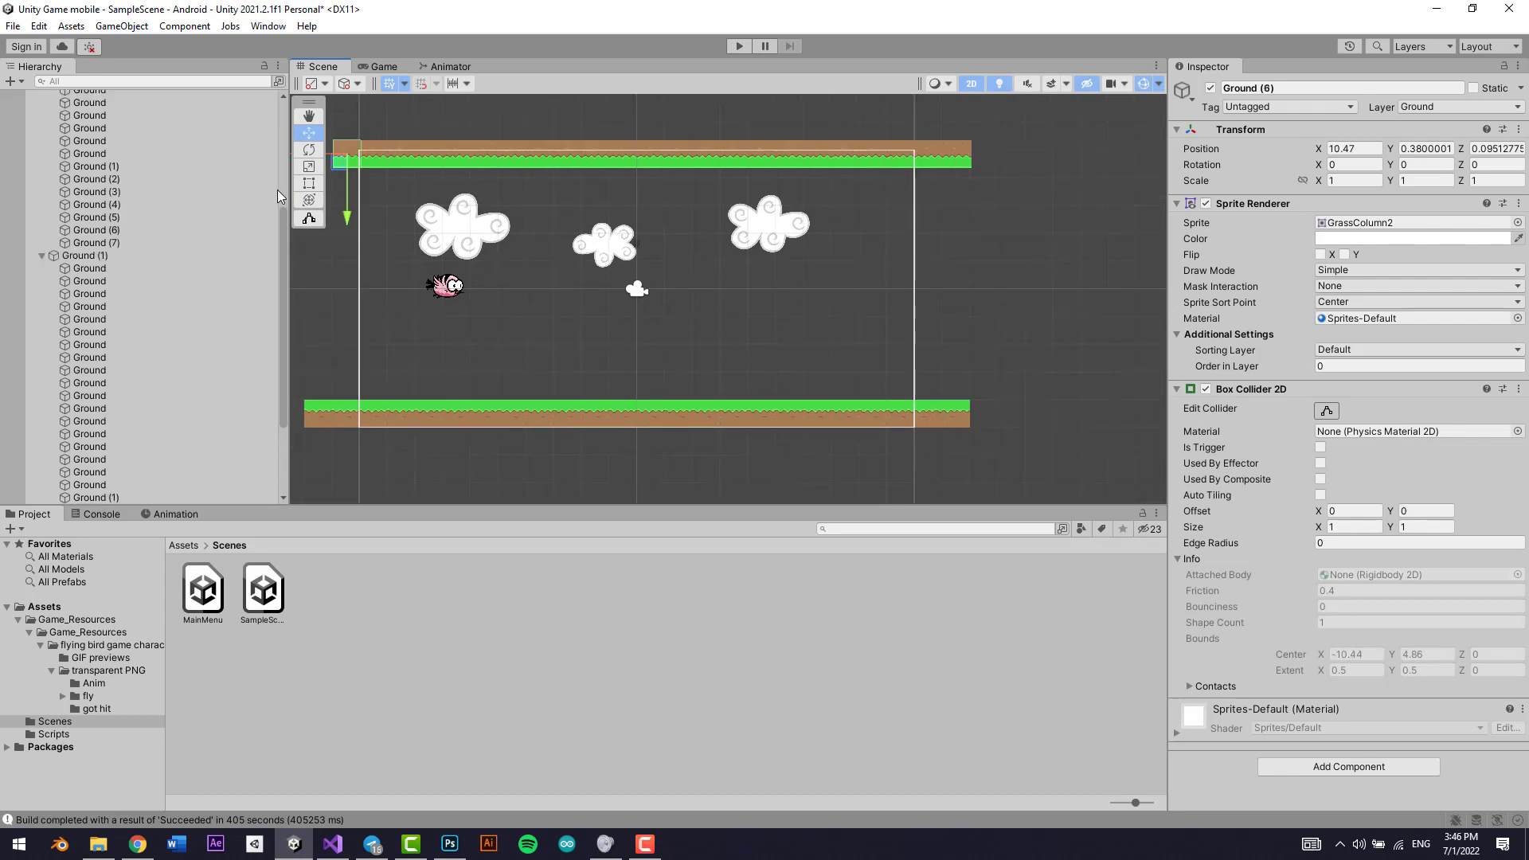
Extend the upper ground strip past the canvas's left edge with a duplicated tile at X 11.47, and delete the surplus duplicate
middle_click_drag(339, 189, 490, 193)
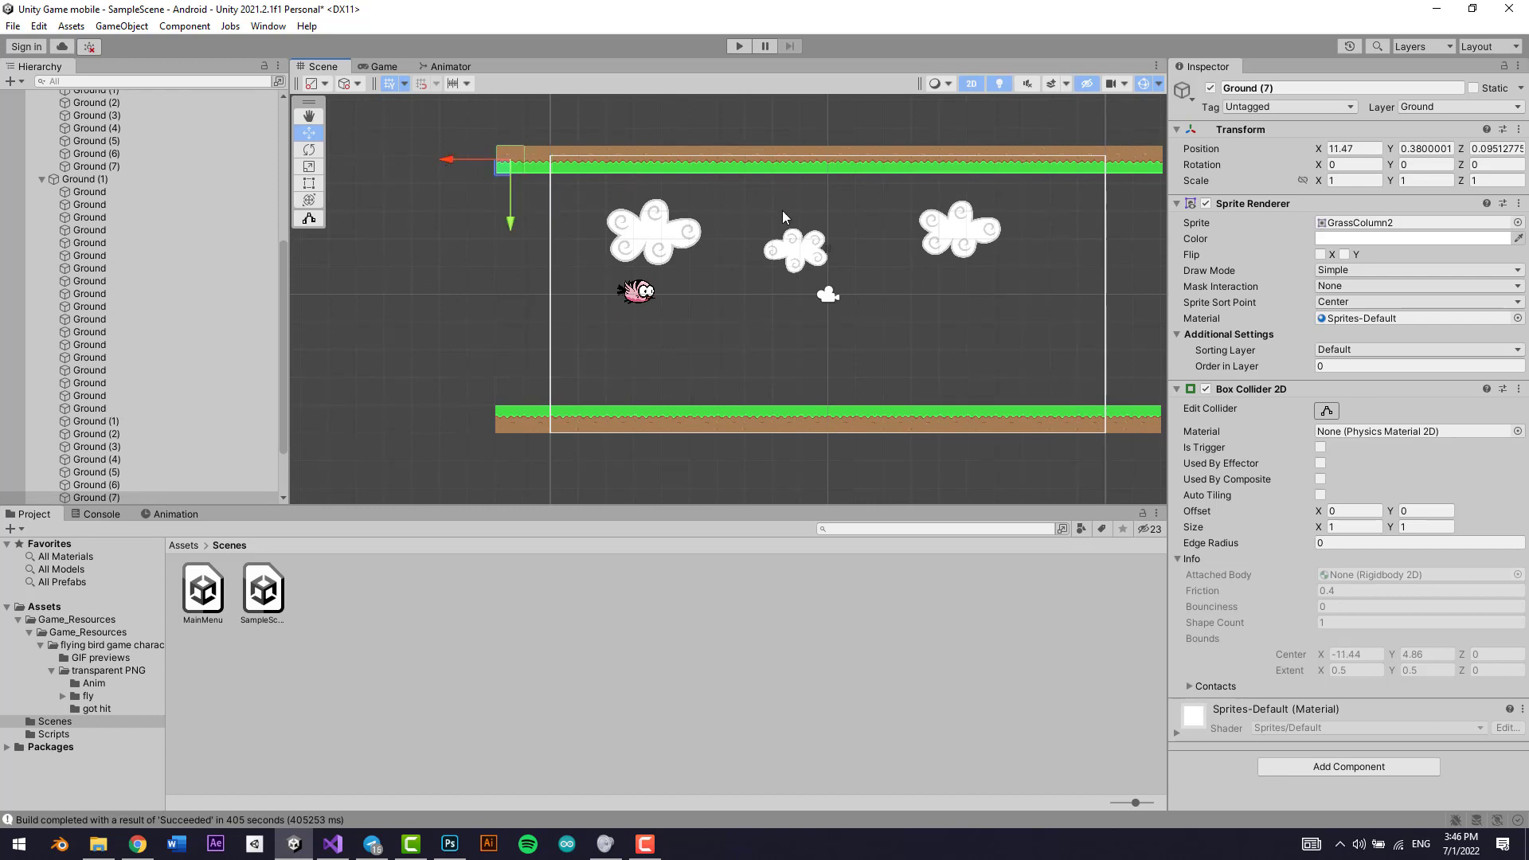
mouse_move(785, 217)
middle_mouse_down()
mouse_move(434, 224)
mouse_move(775, 231)
middle_mouse_up()
key("Delete")
middle_click_drag(673, 232, 583, 244)
scroll(637, 242, "down", 10)
scroll(632, 264, "up", 10)
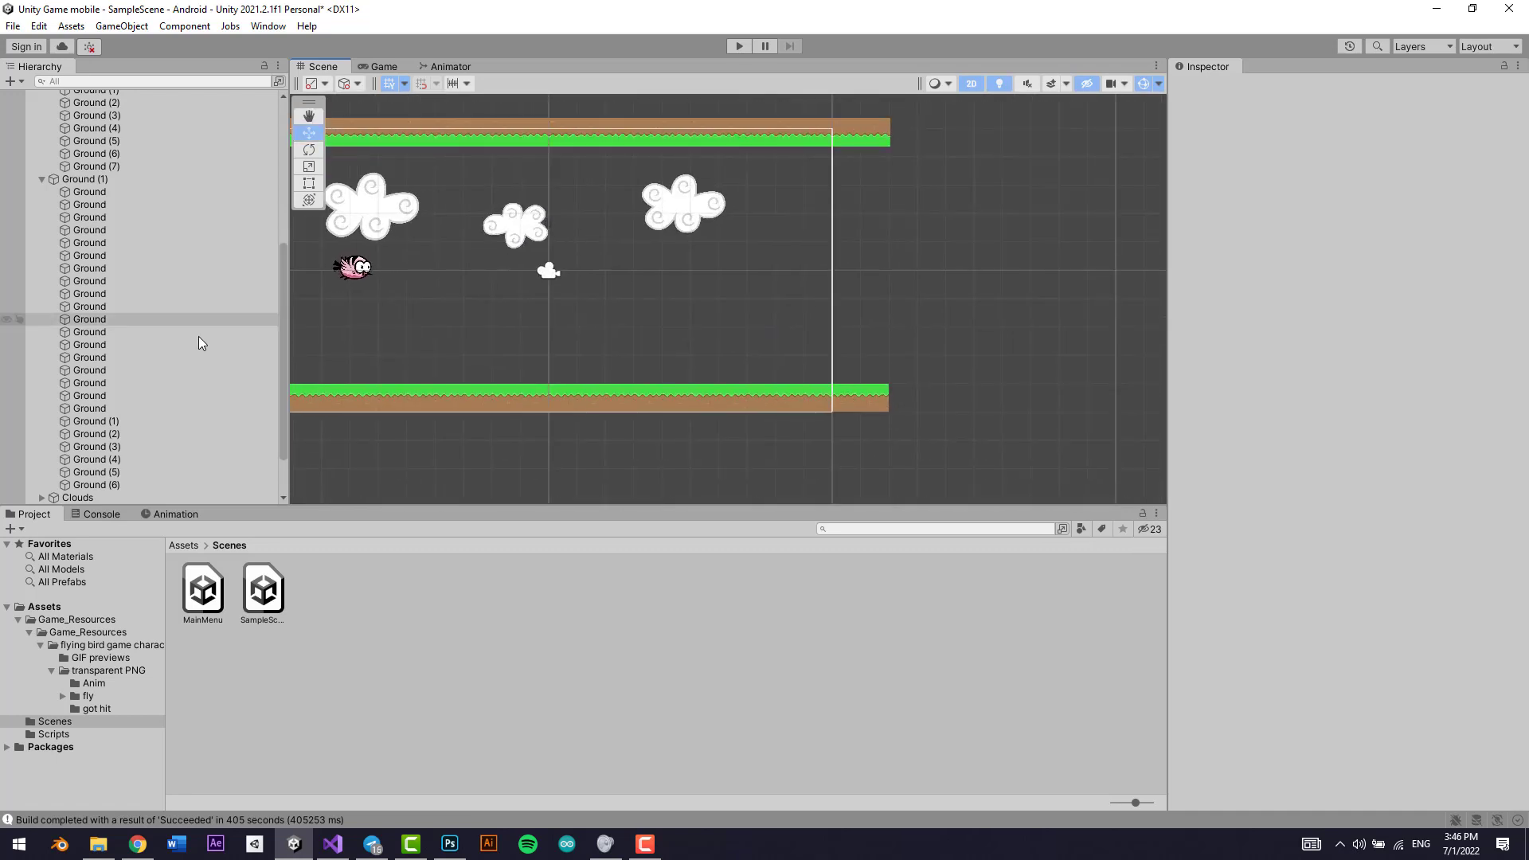
Collapse both Ground groups in the scene's object list
left_click(40, 178)
scroll(48, 163, "up", 2)
left_click(41, 135)
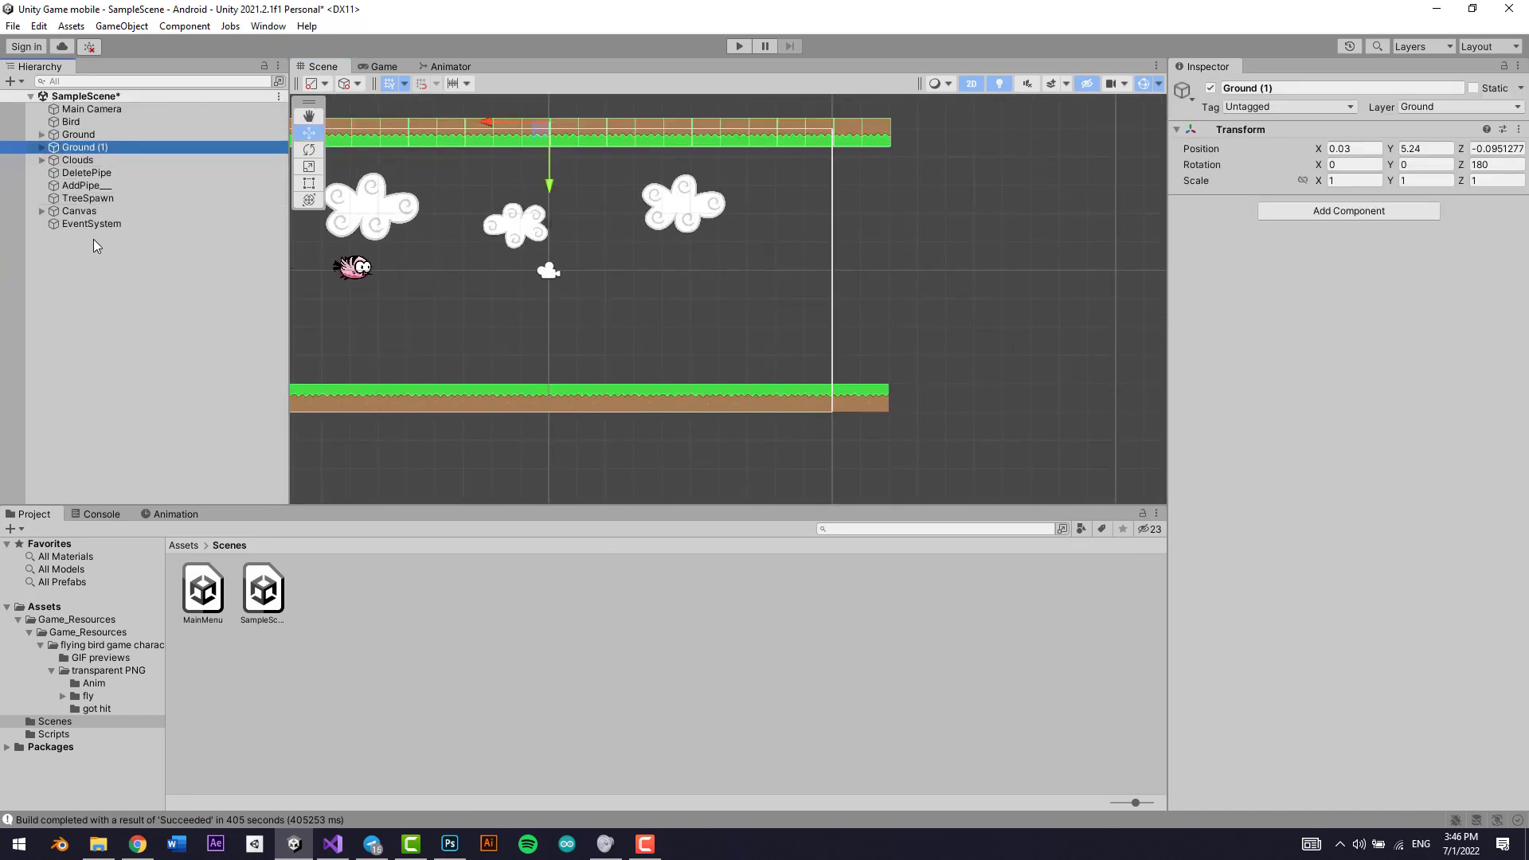
Check the positions of TreeSpawn and AddPipe___ relative to the canvas's right edge and the extended ground strips
left_click(88, 198)
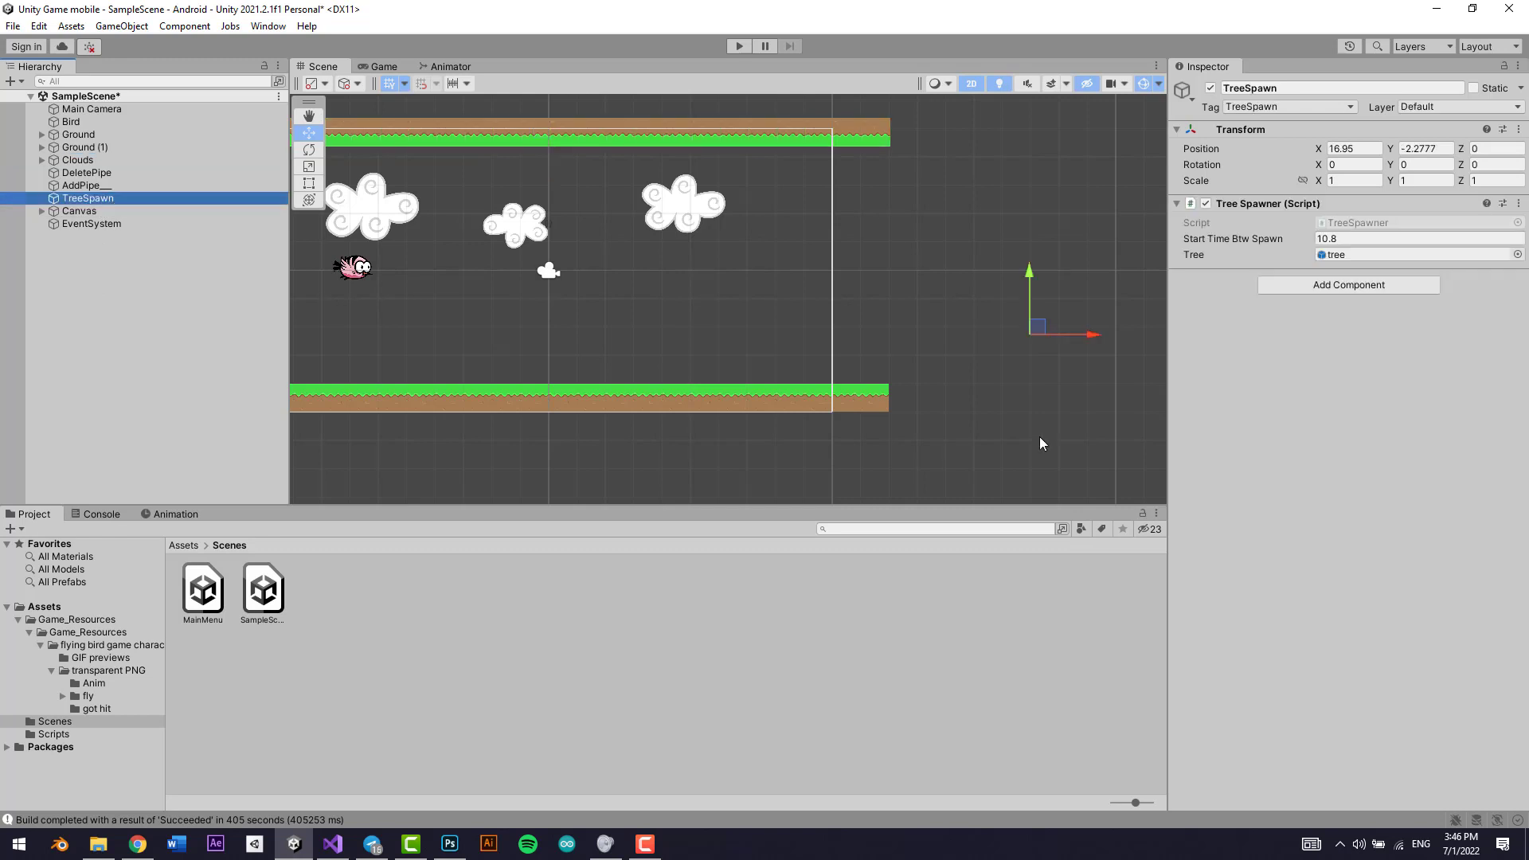
left_click(142, 188)
left_click_drag(946, 283, 1002, 287)
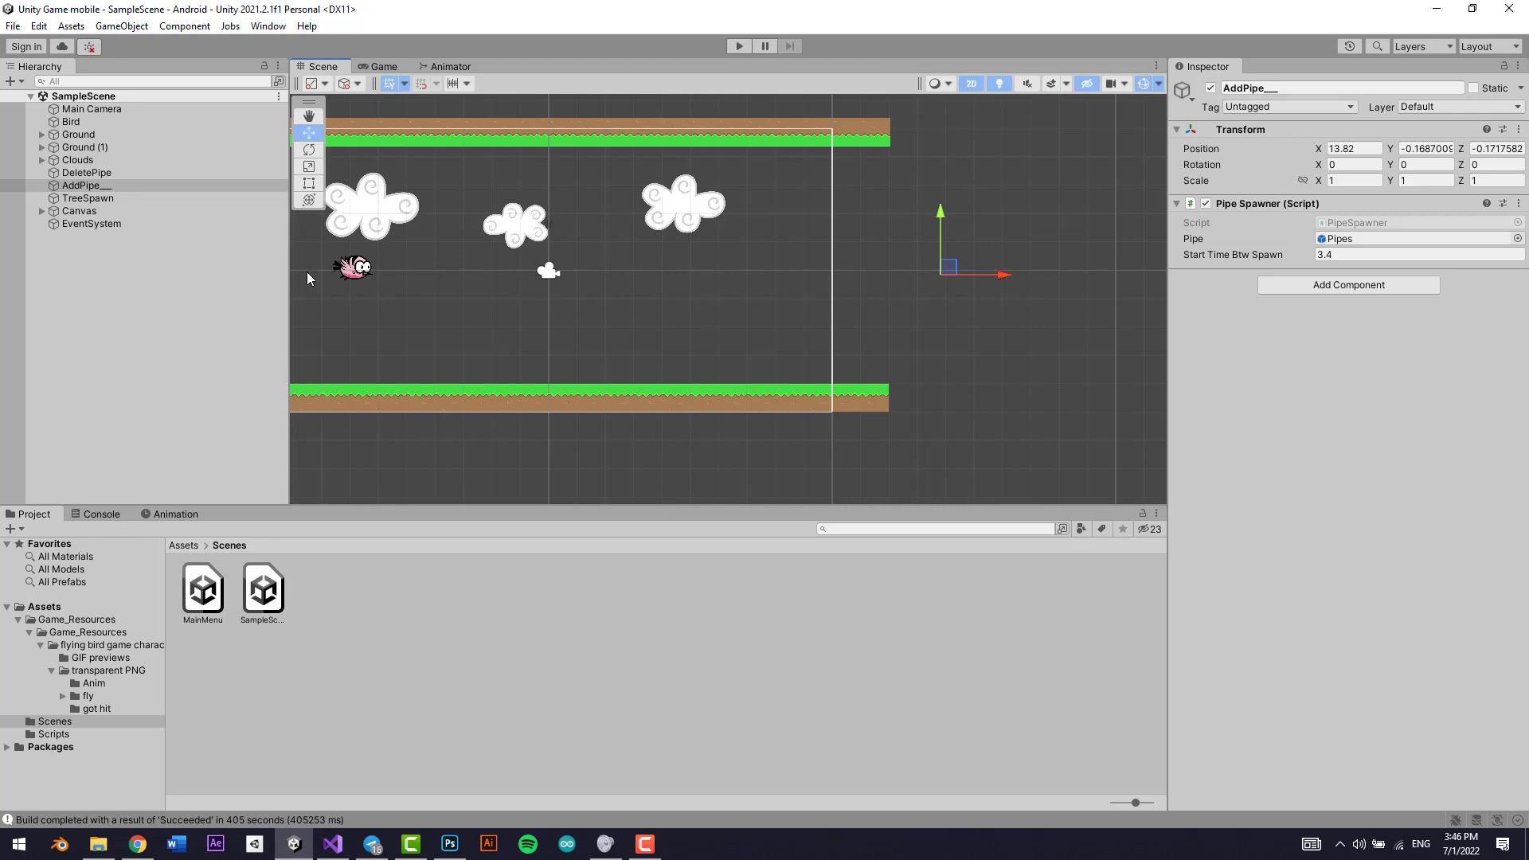
scroll(586, 390, "down", 2)
middle_click_drag(659, 395, 752, 410)
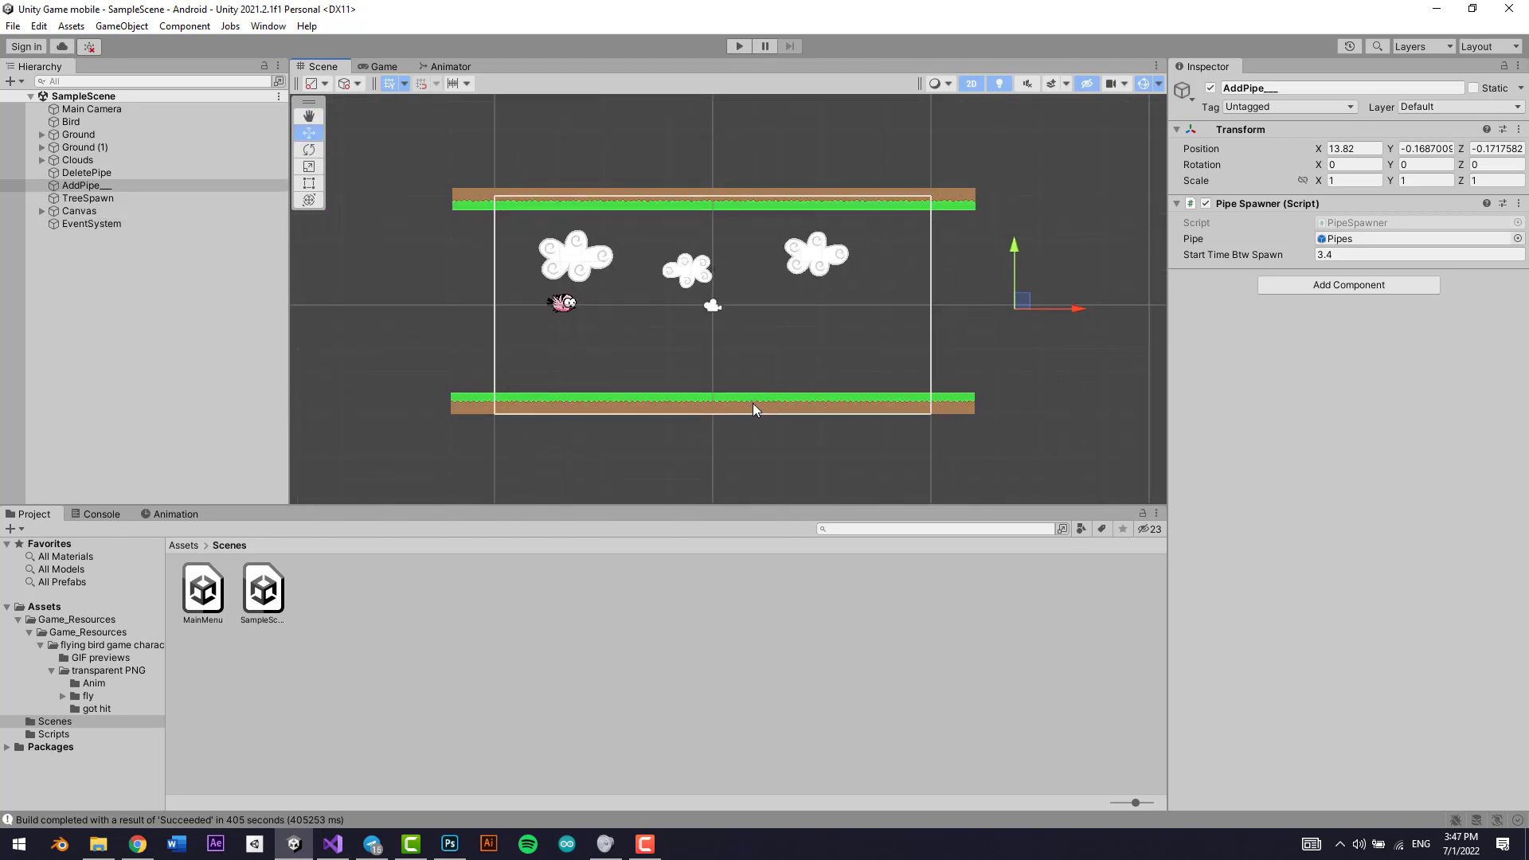